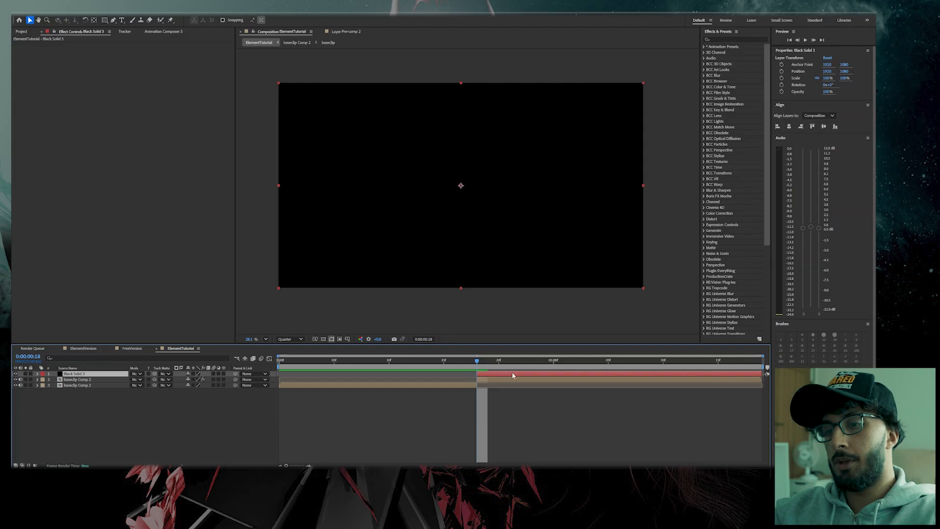
Apply the Element effect to Black Solid 3 and assign the baseclip Comp 2 layer directly below as custom texture map Layer 1
text(e)
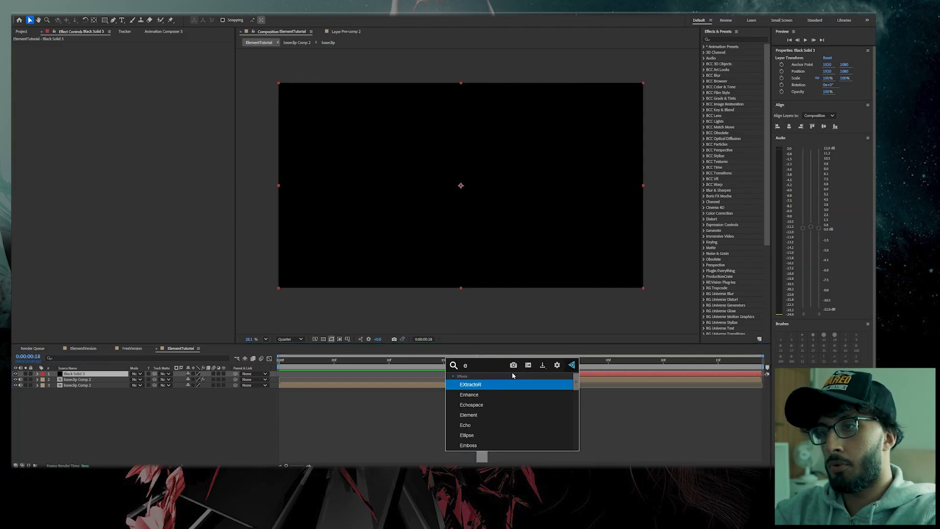
click(468, 415)
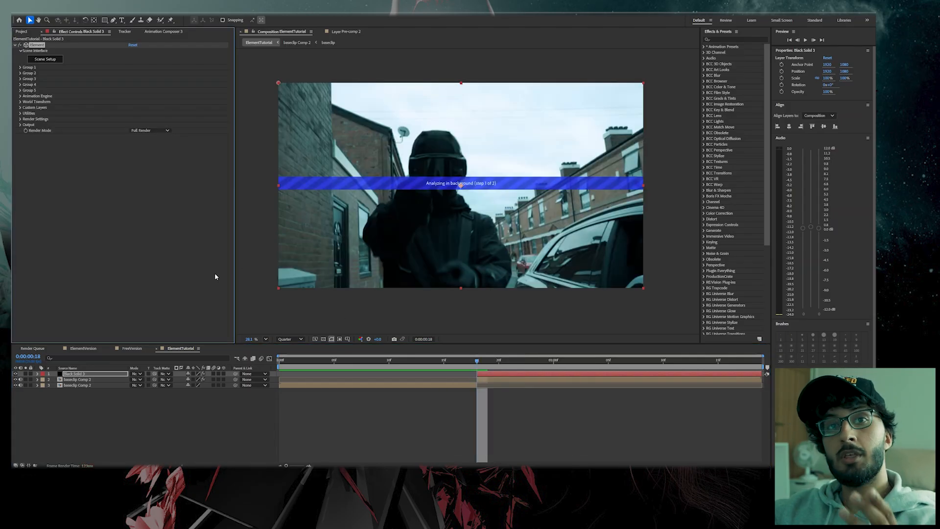
click(20, 108)
click(26, 119)
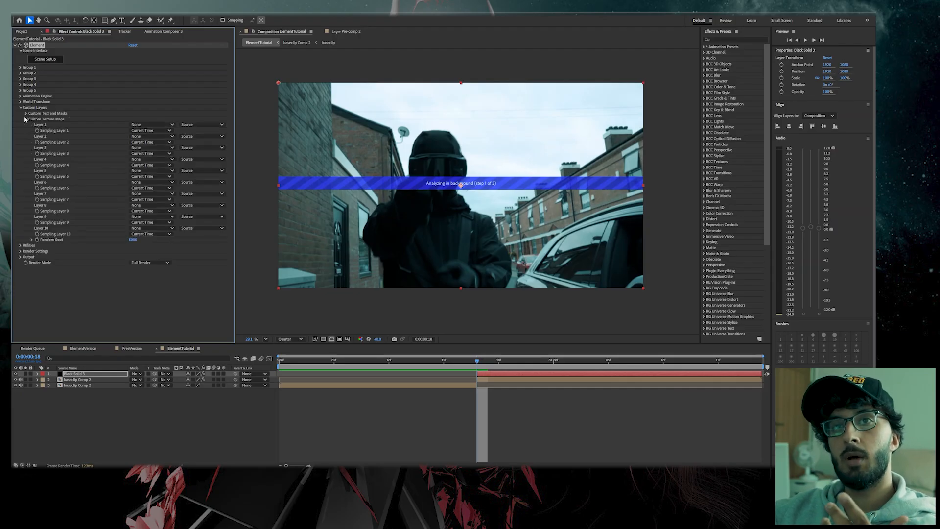
click(134, 125)
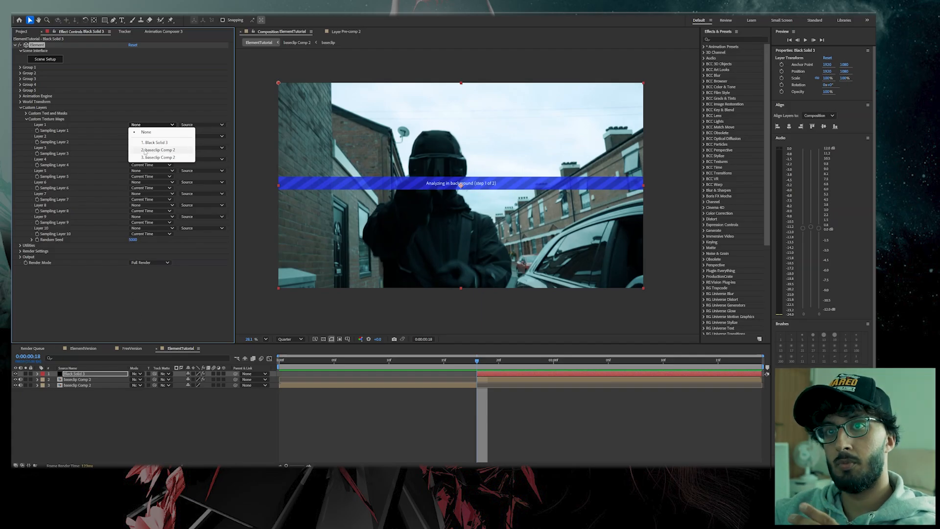
click(144, 150)
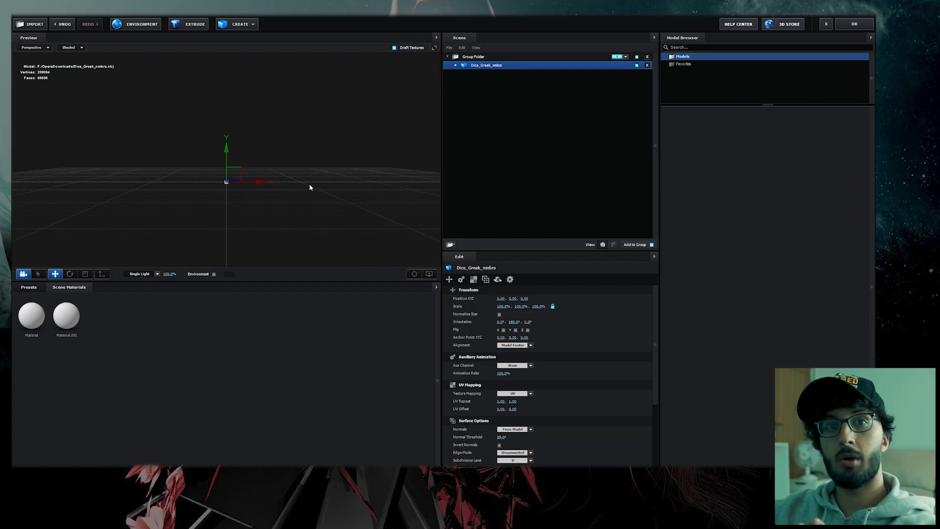
Turn on Normalize Size for the Greek-numbers dice model
mouse_move(313, 181)
mouse_down()
mouse_move(269, 205)
mouse_move(308, 190)
mouse_up()
click(498, 313)
drag(417, 266, 331, 178)
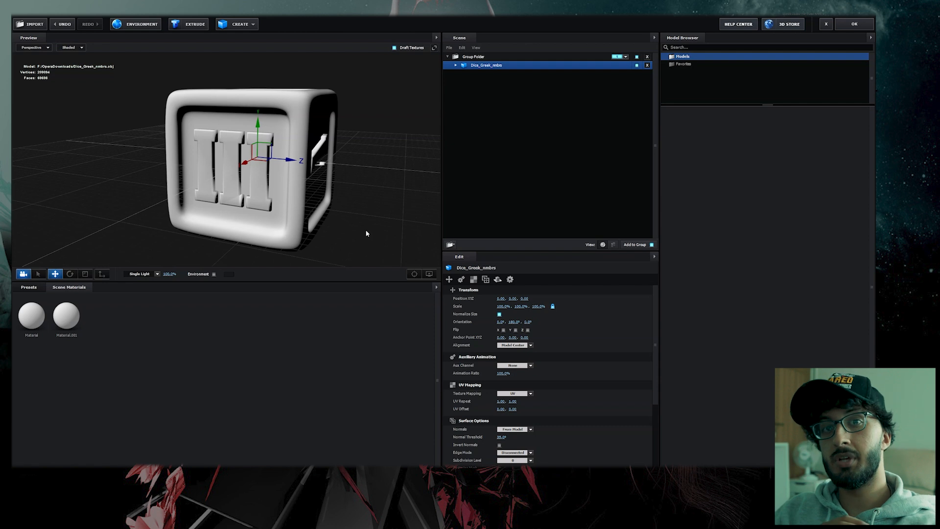
Apply the metal_grunge_dirty preset from the Pro_Shaders_2 Metal category to the dice body's material, named Material
click(456, 65)
click(486, 74)
scroll(539, 332, up, 1)
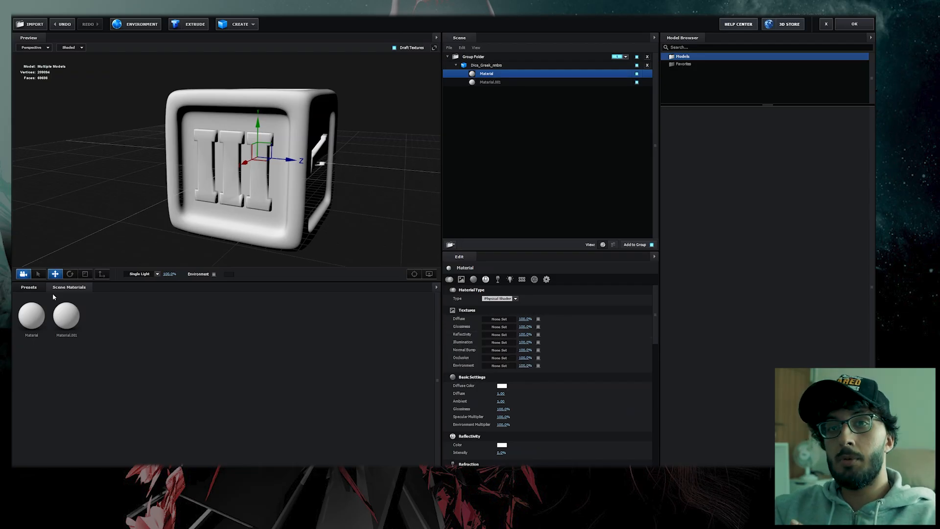
click(32, 288)
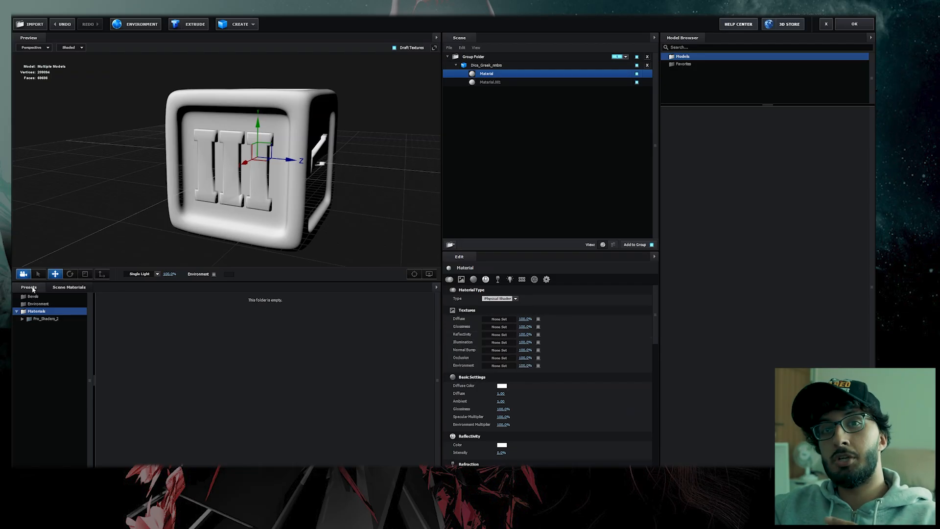
click(52, 319)
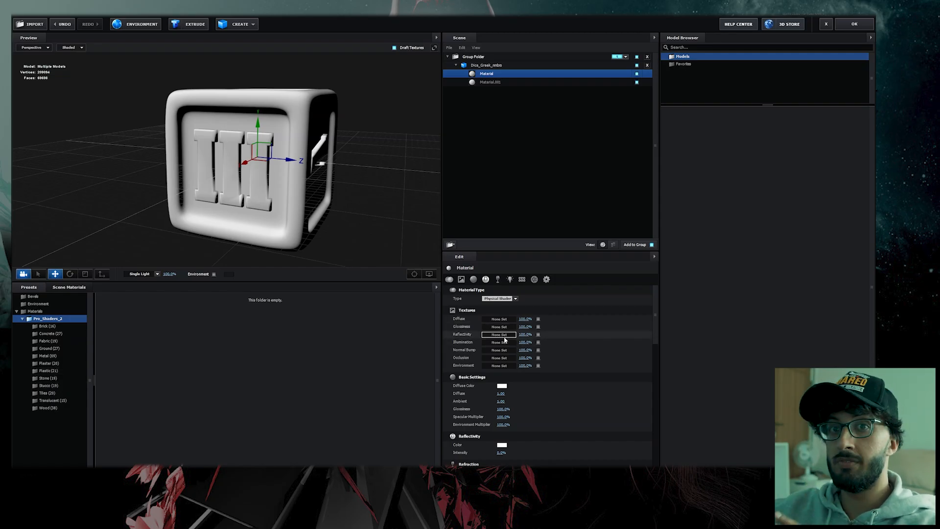
click(46, 355)
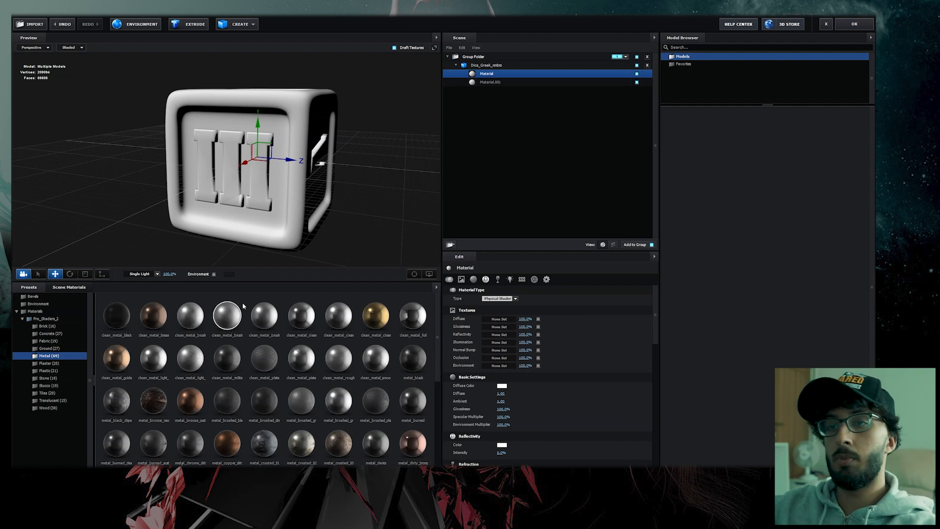
scroll(262, 349, down, 1)
scroll(262, 348, down, 1)
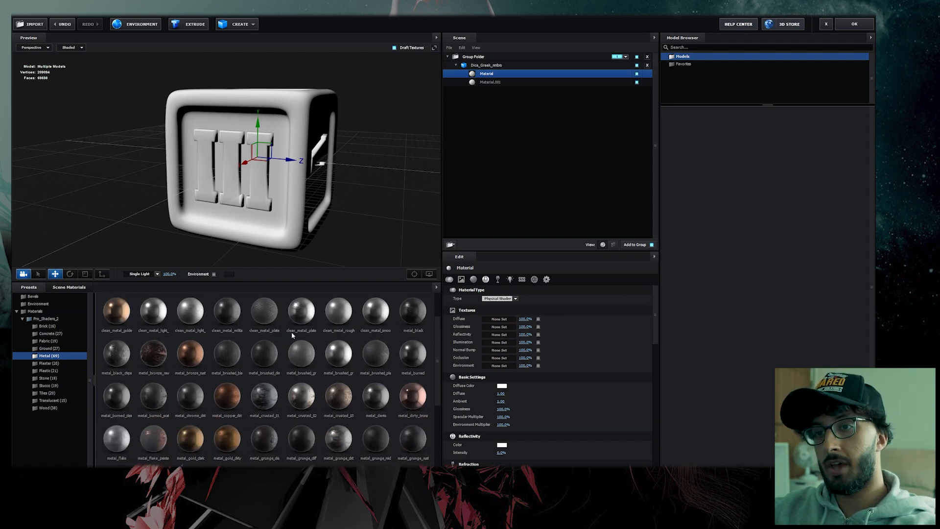
scroll(341, 356, down, 2)
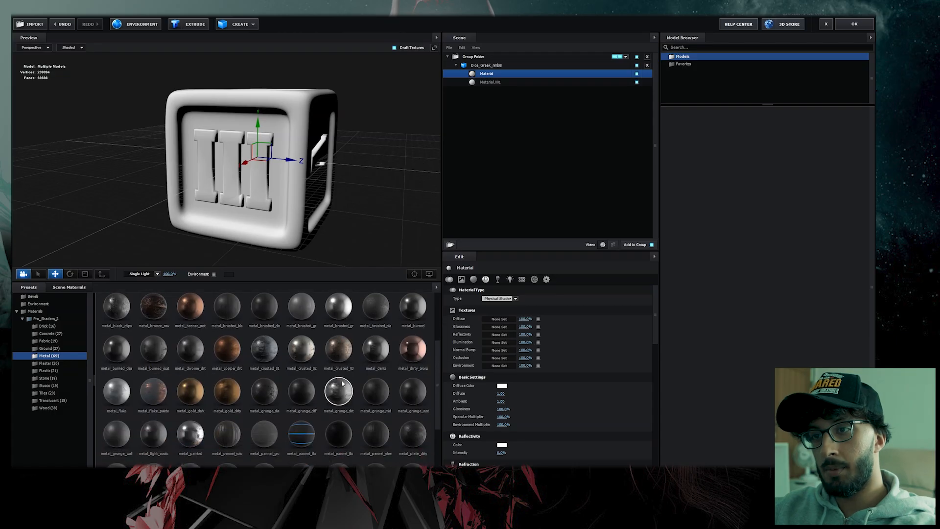
drag(338, 392, 349, 220)
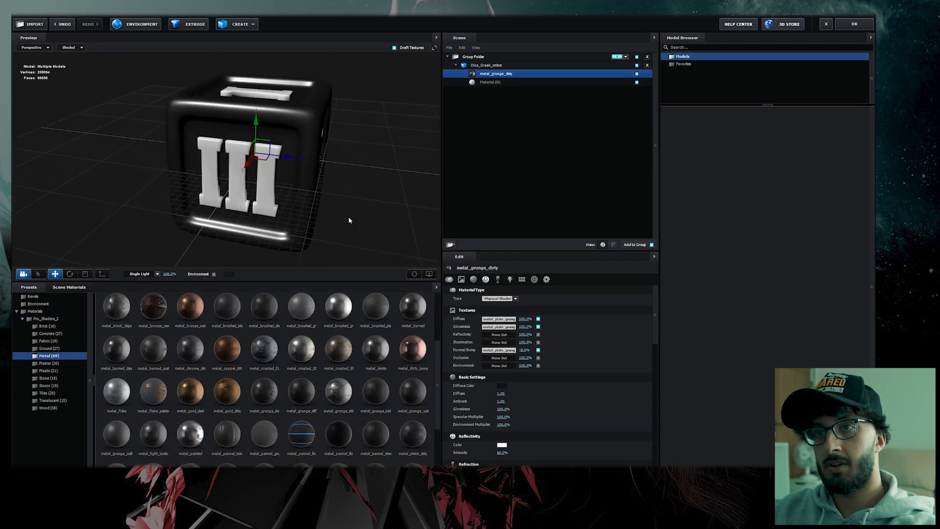
Set the diffuse color of the metal_grunge_dirty material to pure red
click(500, 385)
click(513, 375)
drag(522, 370, 563, 352)
click(554, 434)
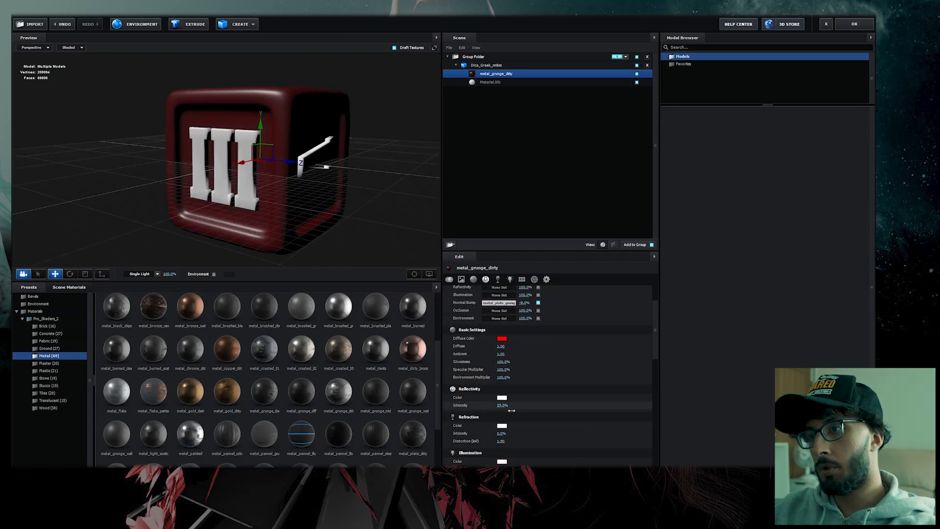
Raise the red material's Diffuse value to about 1.7 and its reflectivity intensity to about 55%
drag(511, 410, 514, 408)
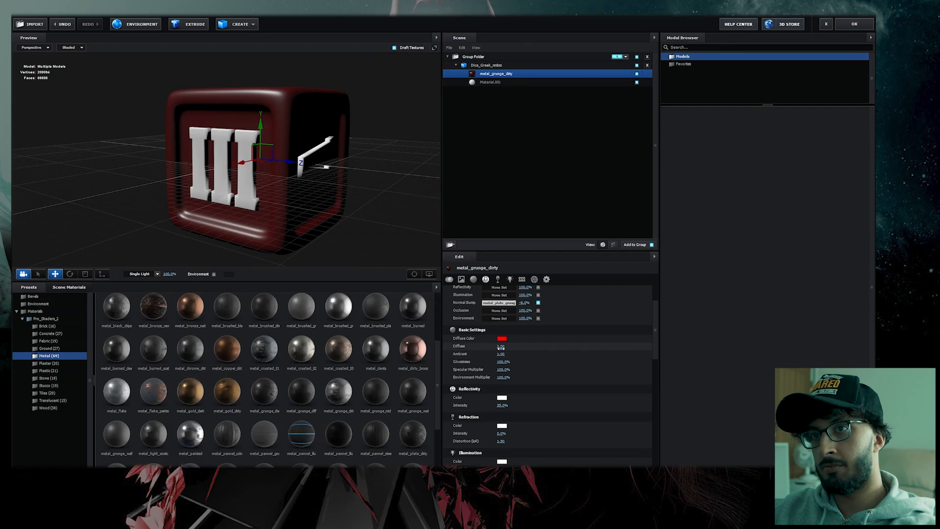
drag(370, 218, 386, 248)
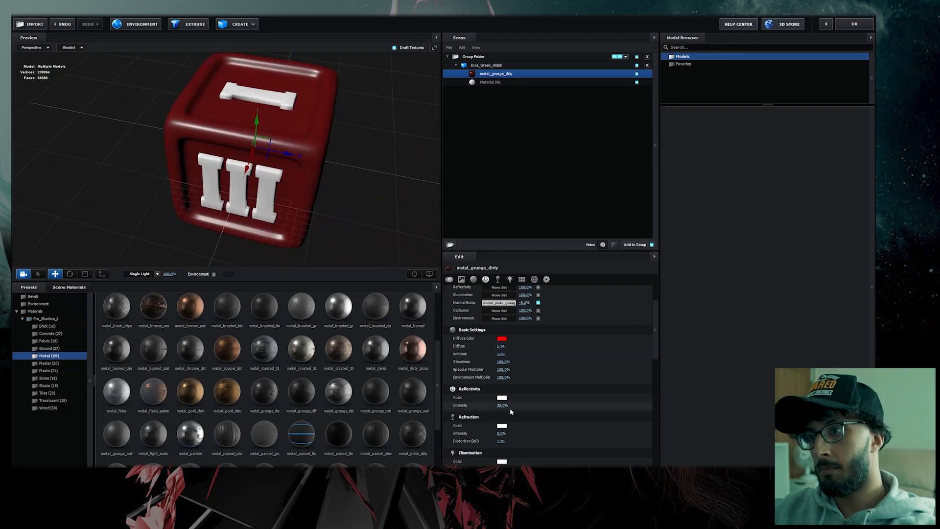
drag(501, 406, 508, 405)
mouse_move(348, 209)
mouse_down()
mouse_move(336, 196)
mouse_move(351, 208)
mouse_up()
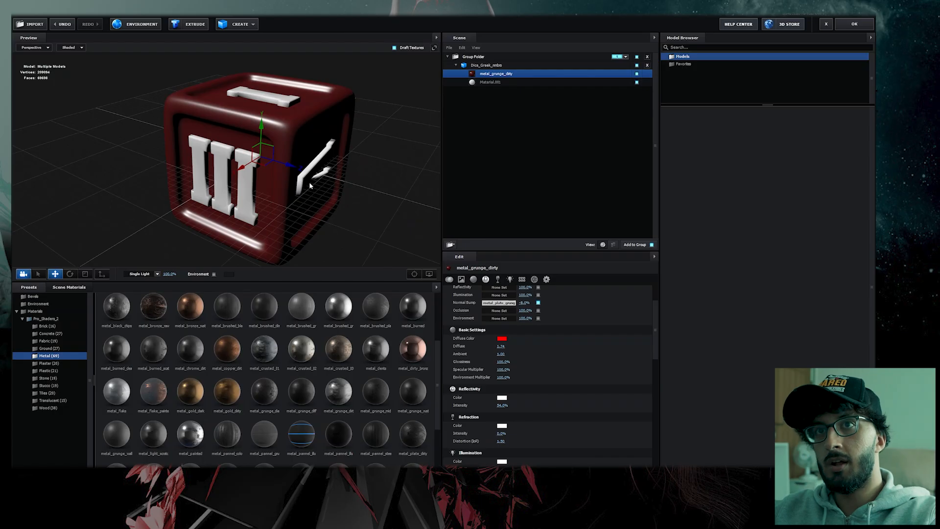
Replace the scene's environment texture with Custom Layer 1
click(133, 24)
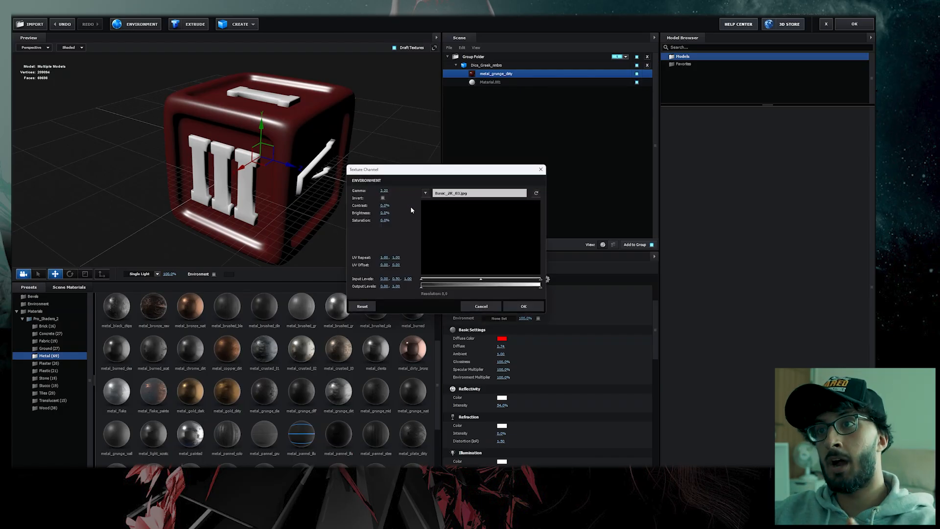
click(425, 194)
click(463, 205)
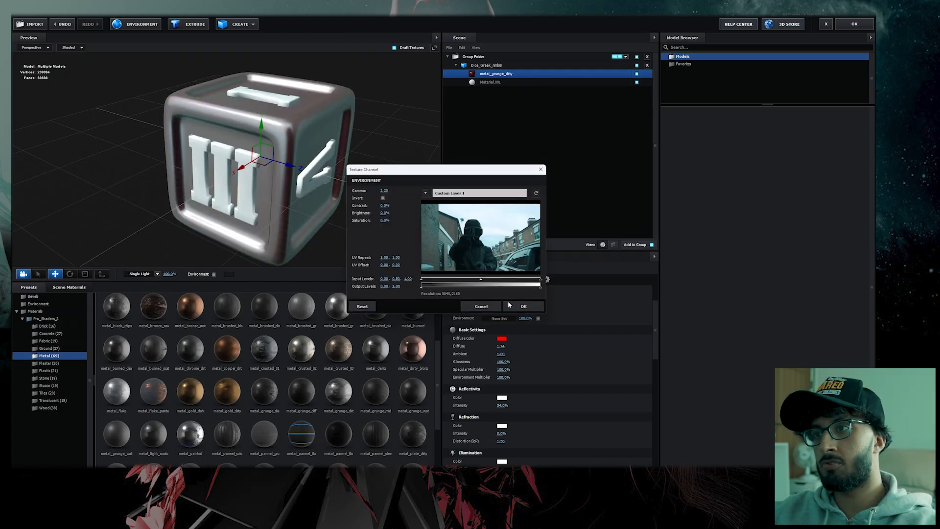
click(521, 307)
mouse_move(346, 206)
mouse_down()
mouse_move(340, 200)
mouse_move(350, 202)
mouse_up()
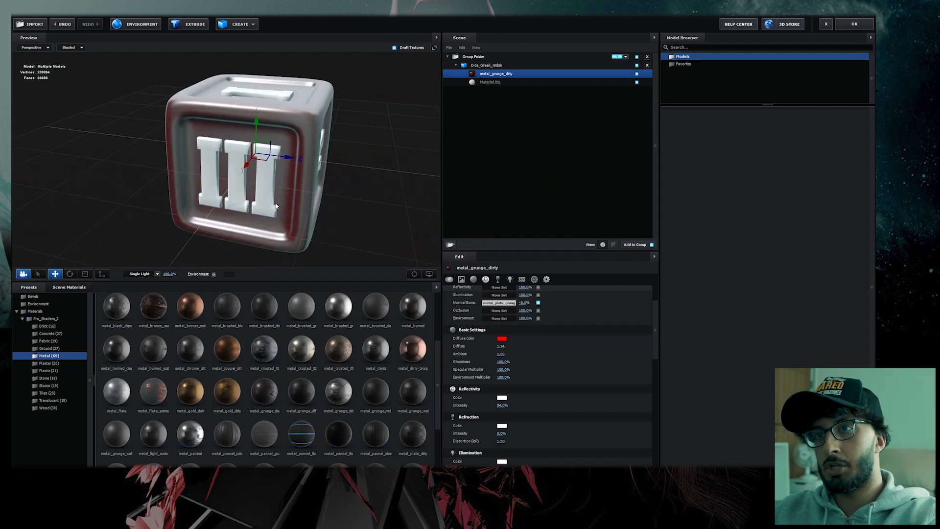
Show the environment in the preview and apply a light clean_metal preset to the dice numerals' material, Material.001
click(327, 192)
click(213, 274)
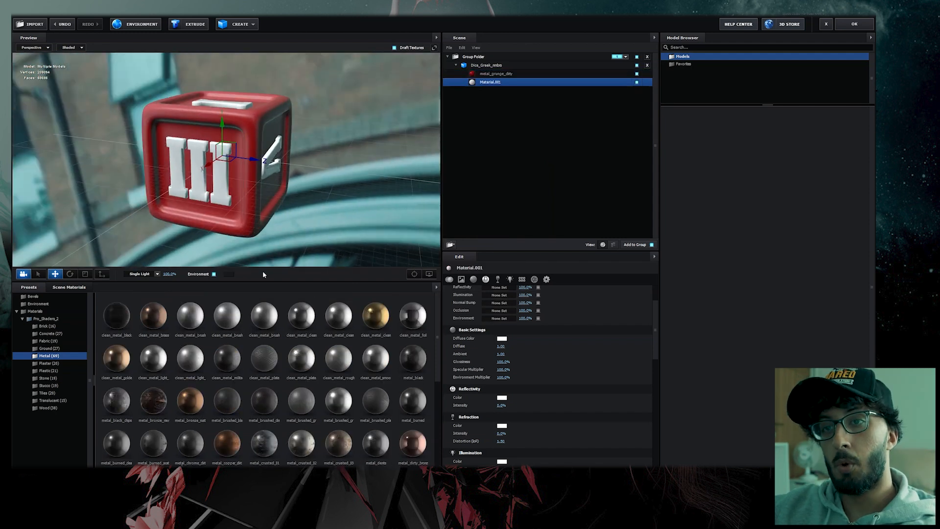
scroll(184, 348, up, 2)
drag(190, 337, 266, 194)
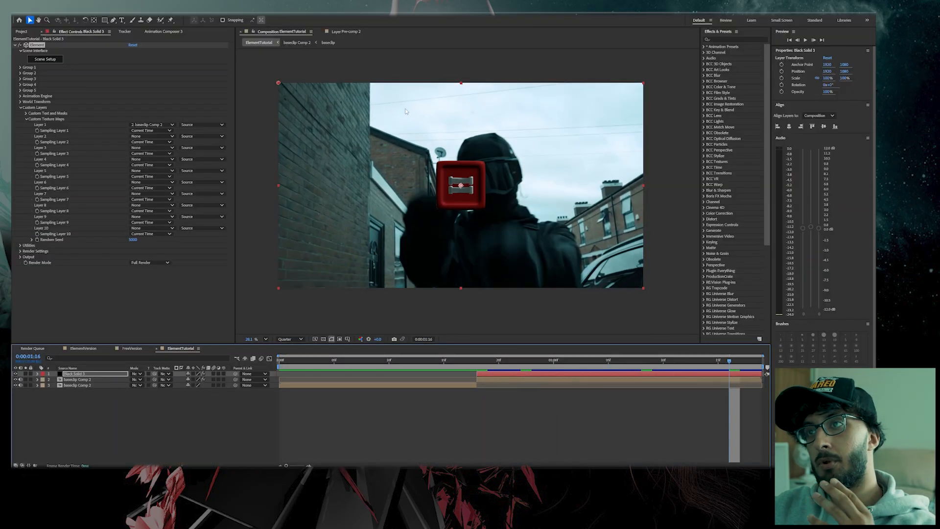
Turn on Render Track Points for the upper baseclip Comp 2's 3D Camera Tracker and move that layer above Black Solid 3
key(space)
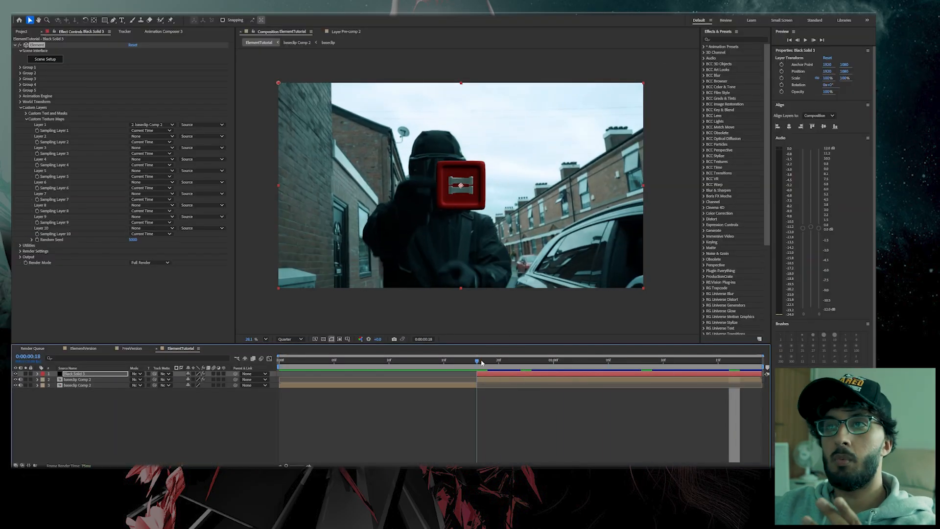
key(space)
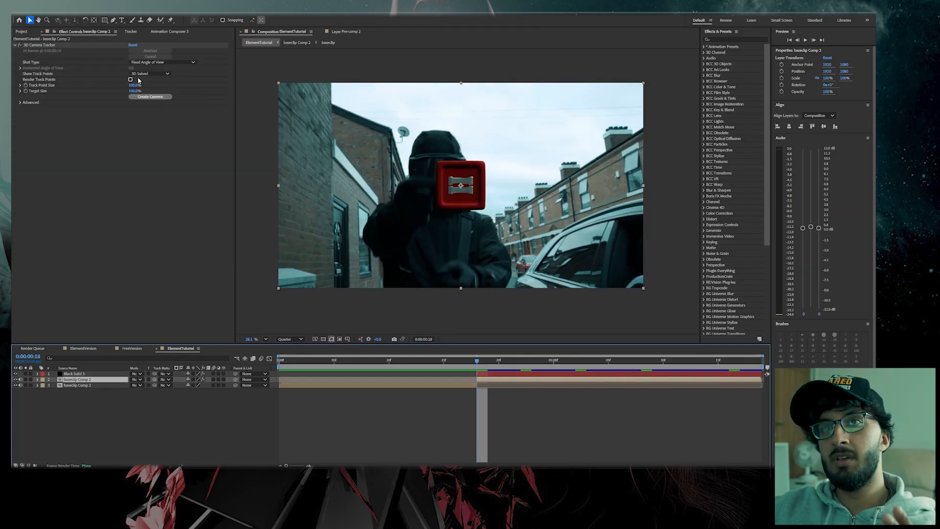
click(131, 79)
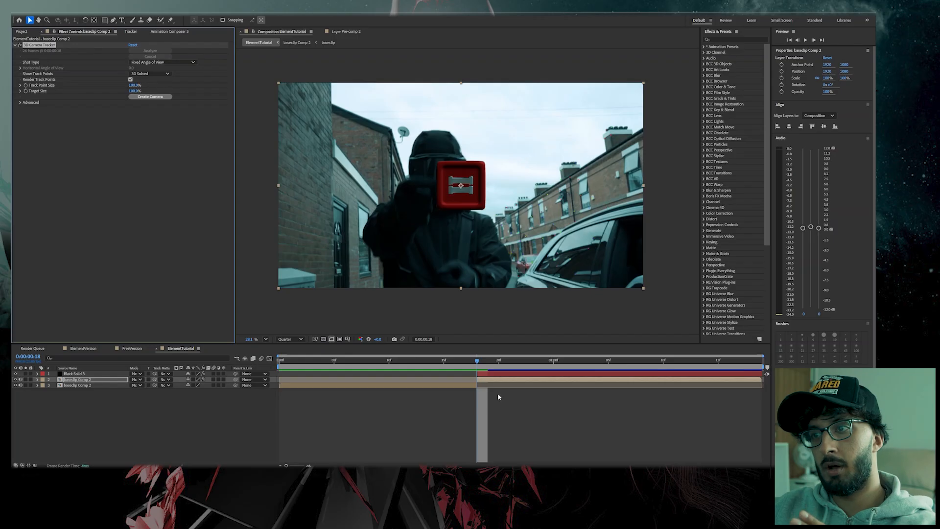
click(112, 384)
drag(111, 379, 112, 371)
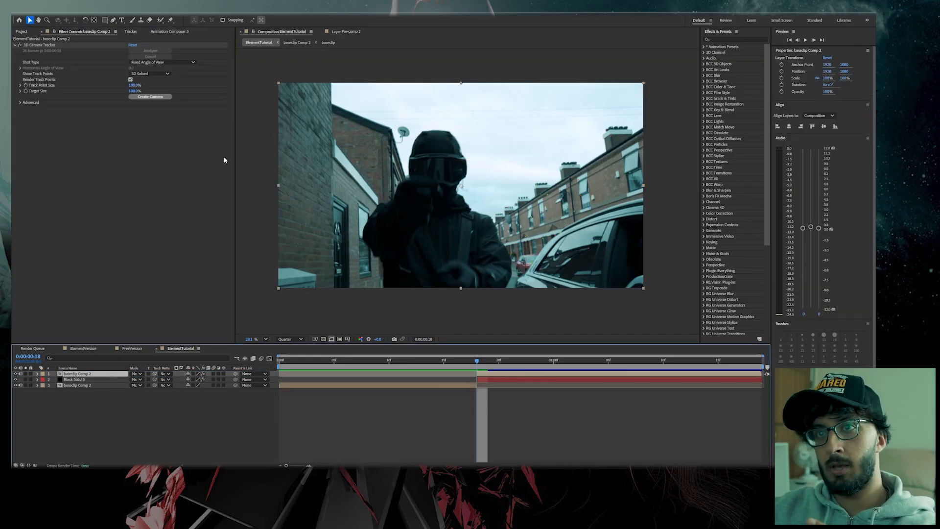
Create a null and camera from track points on the parked car, and move Black Solid 3 to the top of the layer stack
click(130, 80)
click(535, 189)
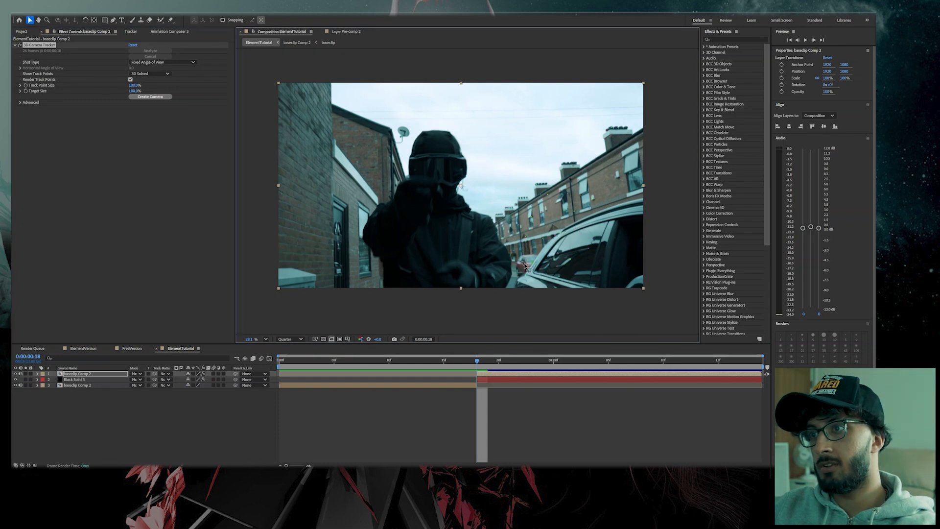
right_click(567, 263)
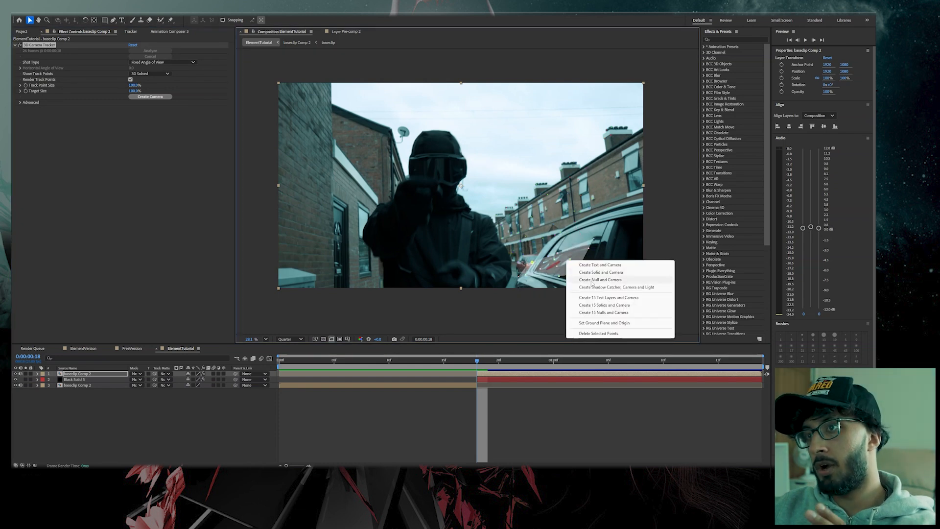
click(583, 279)
drag(83, 390, 84, 372)
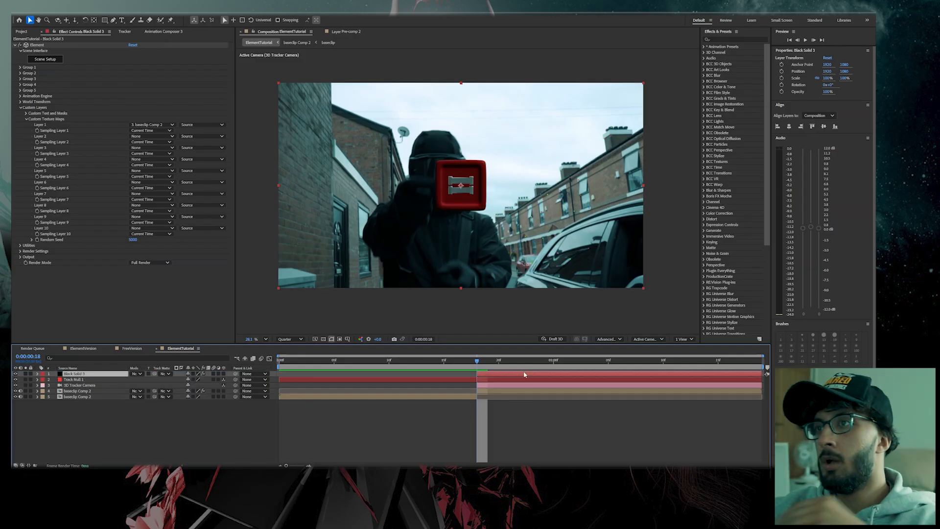
Play and scrub through the shot to check how the dice follows the tracked camera
click(542, 360)
key(space)
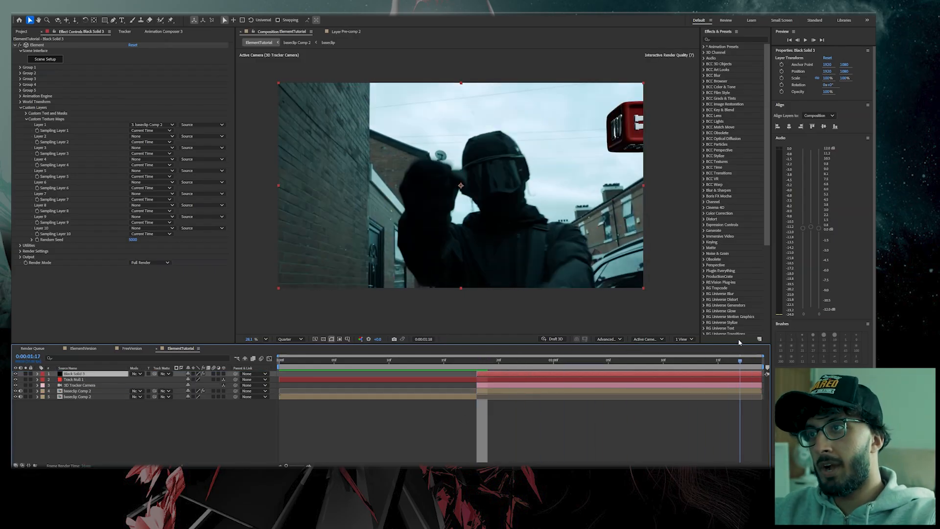
drag(550, 339, 503, 339)
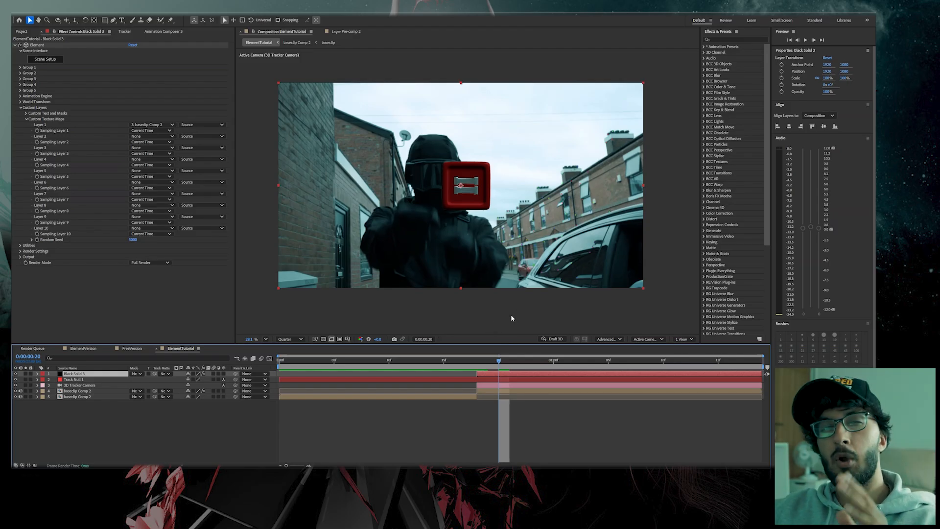
Reveal the Position property of Track Null 1 and open its Z value
click(492, 425)
click(490, 378)
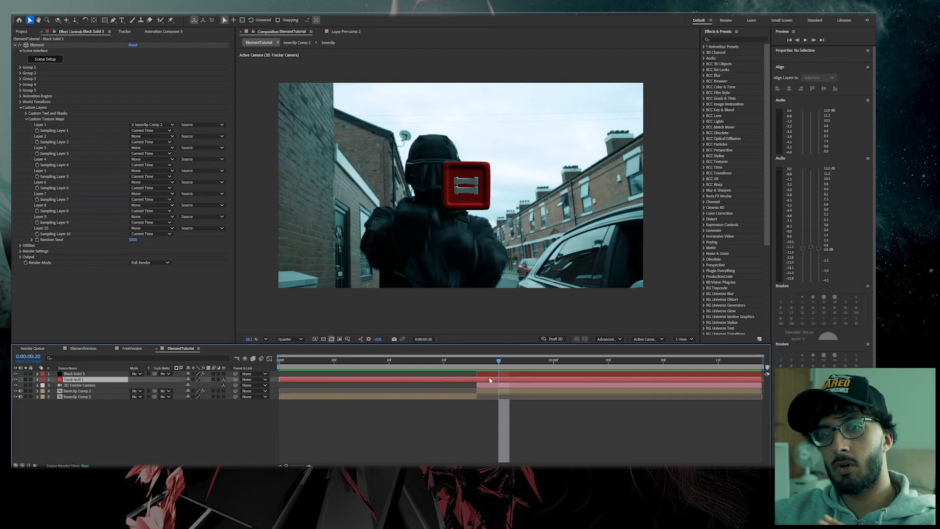
key(p)
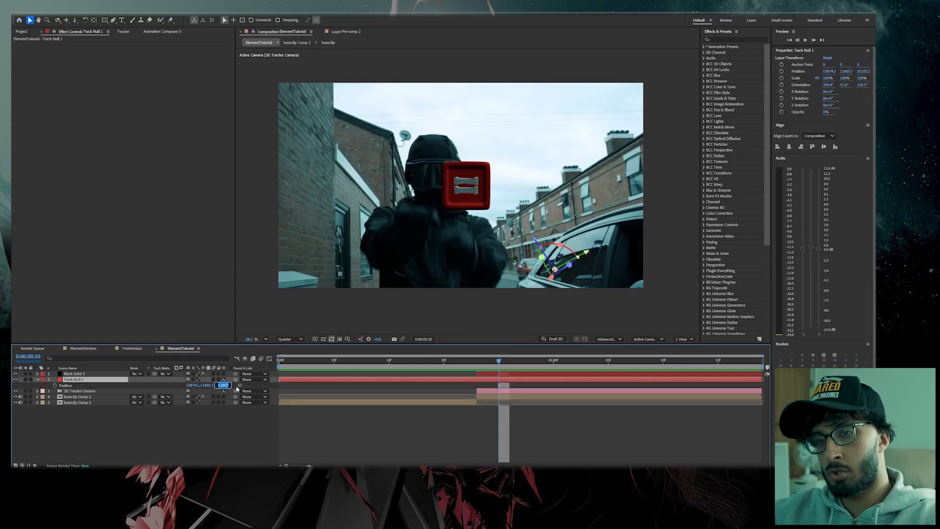
Set the Group 1 Position Z of Black Solid 3's Element effect to Track Null 1's Z position value
click(516, 373)
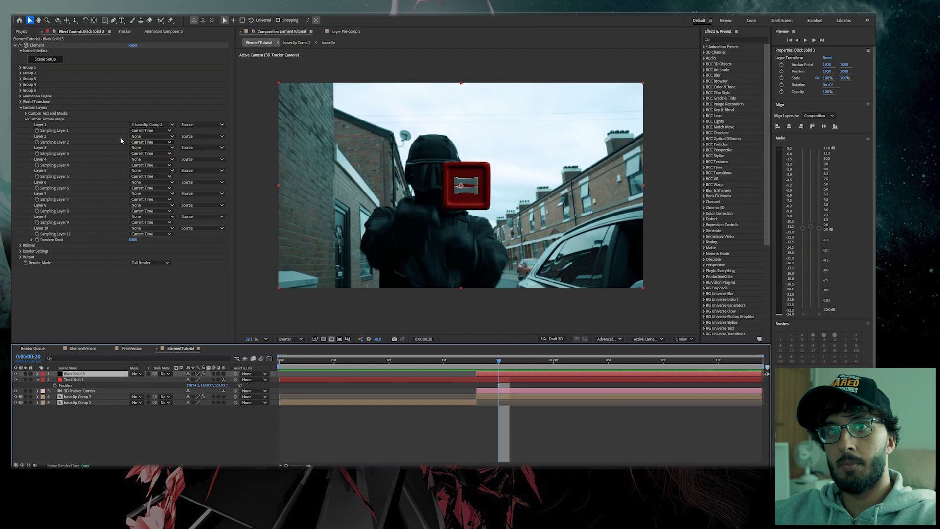
click(21, 68)
click(26, 79)
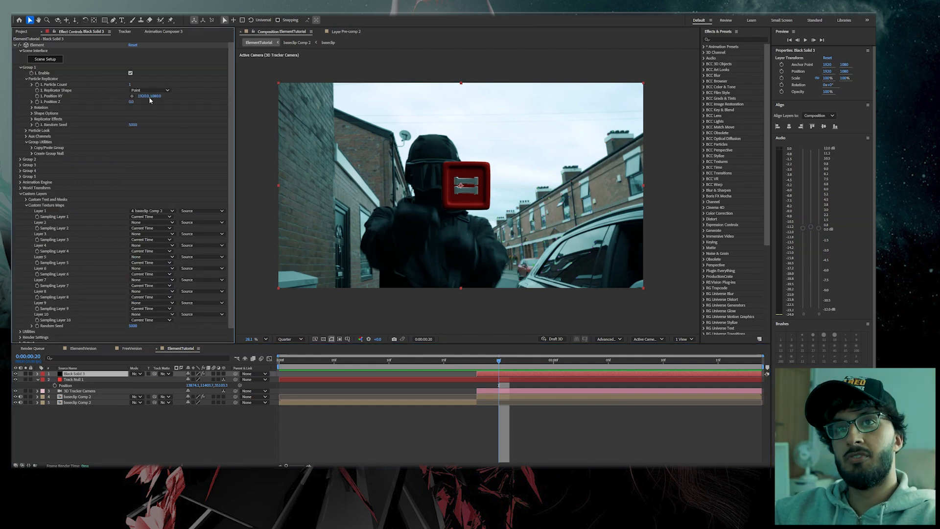
key(Return)
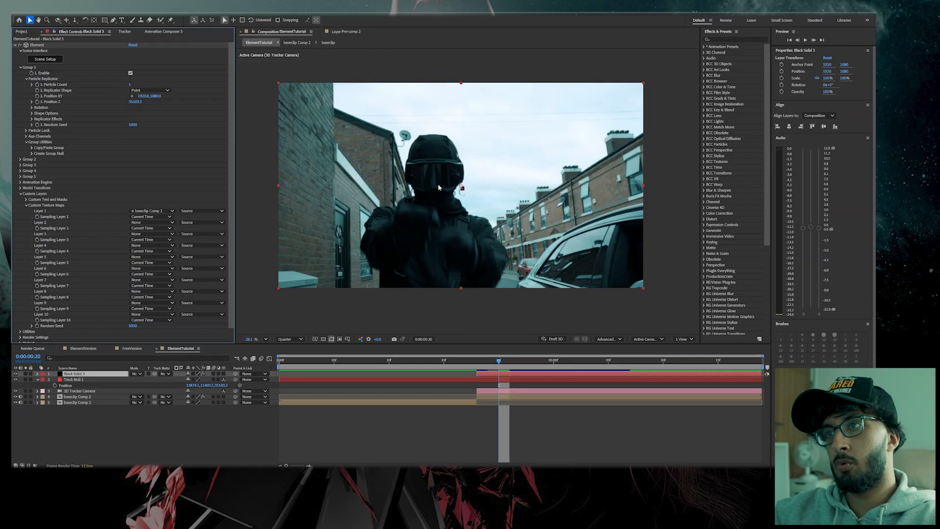
Check the distant dice at another frame and shift its Group 1 horizontal position to 4062
scroll(440, 191, up, 2)
scroll(490, 205, down, 2)
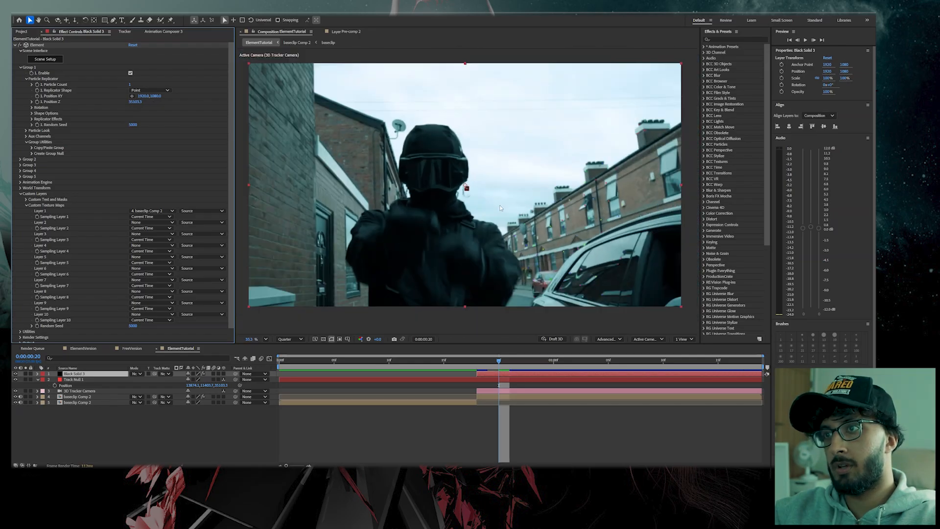
scroll(592, 265, down, 1)
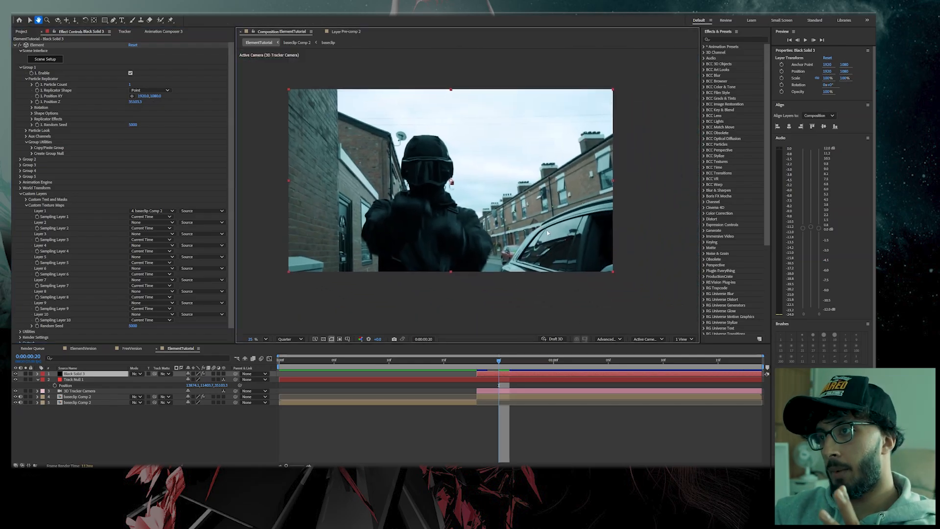
scroll(548, 230, up, 2)
drag(540, 243, 561, 260)
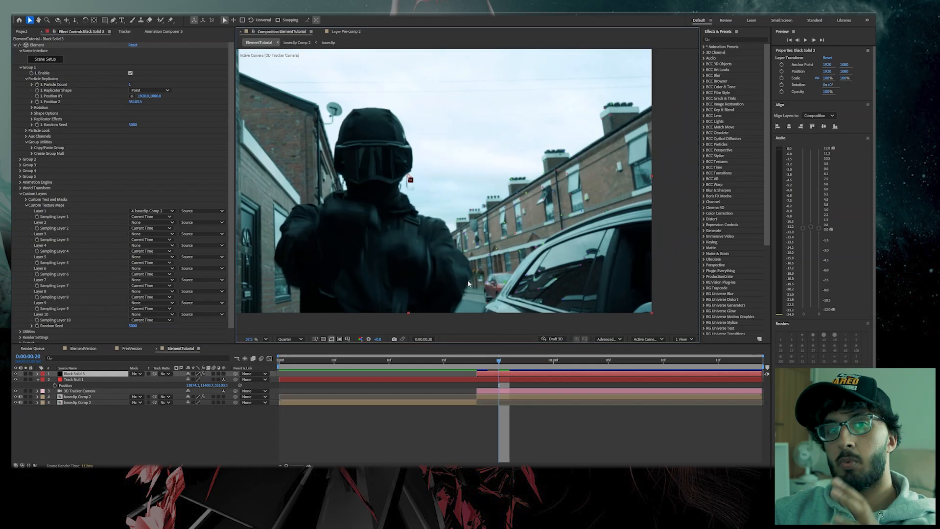
mouse_move(502, 361)
mouse_down()
mouse_move(751, 346)
mouse_move(489, 354)
mouse_up()
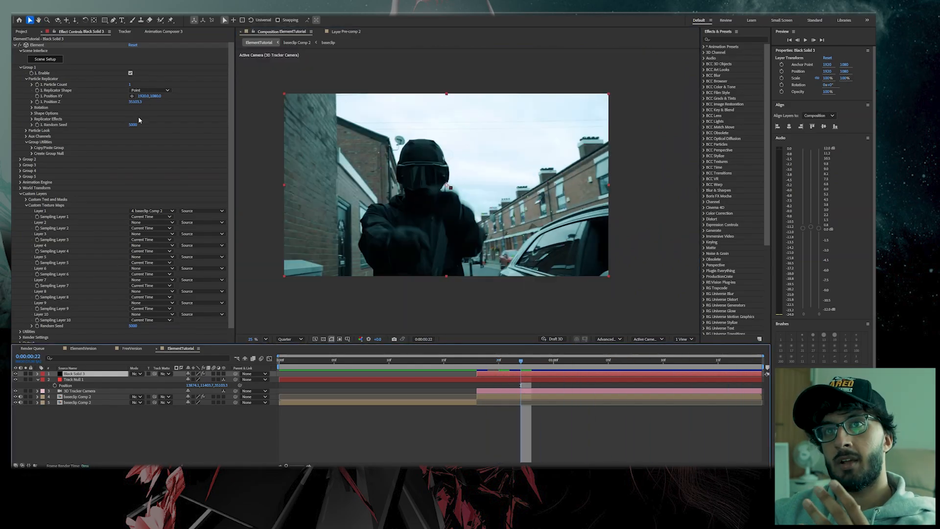
drag(142, 98, 481, 142)
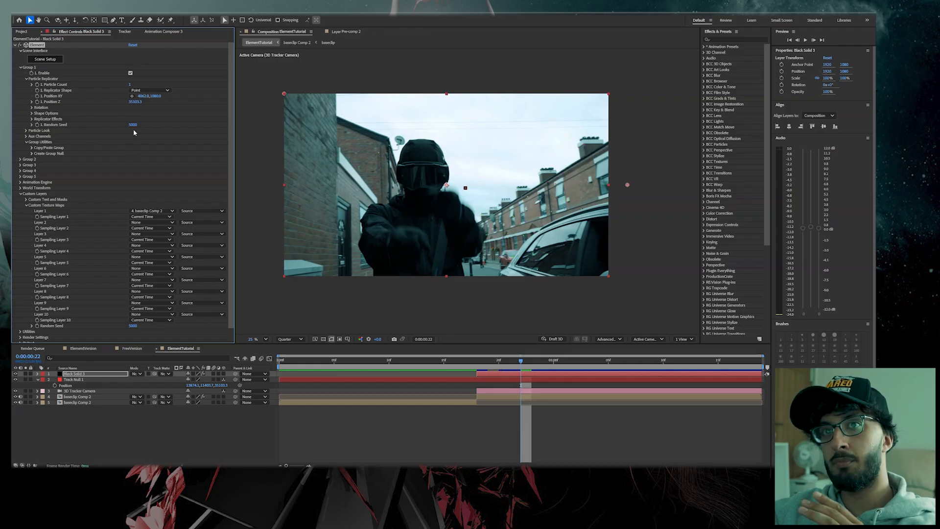
drag(220, 102, 365, 139)
drag(12, 284, 11, 284)
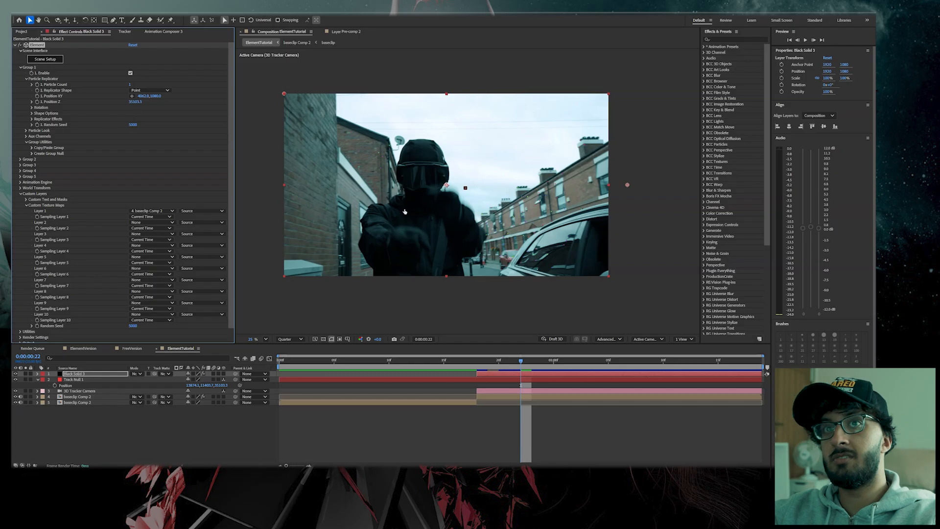
Scale the dice model uniformly to about 1500% in the Element scene and apply the scene changes
click(33, 59)
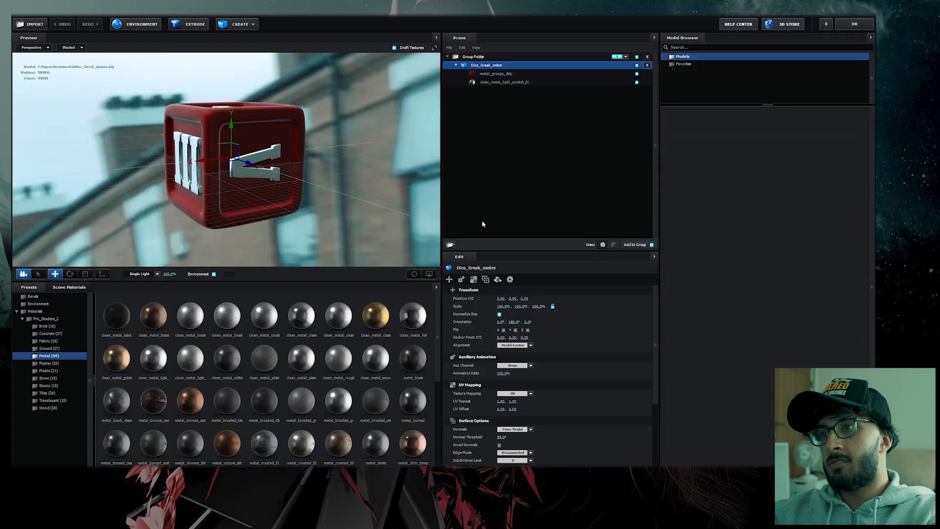
drag(502, 306, 874, 233)
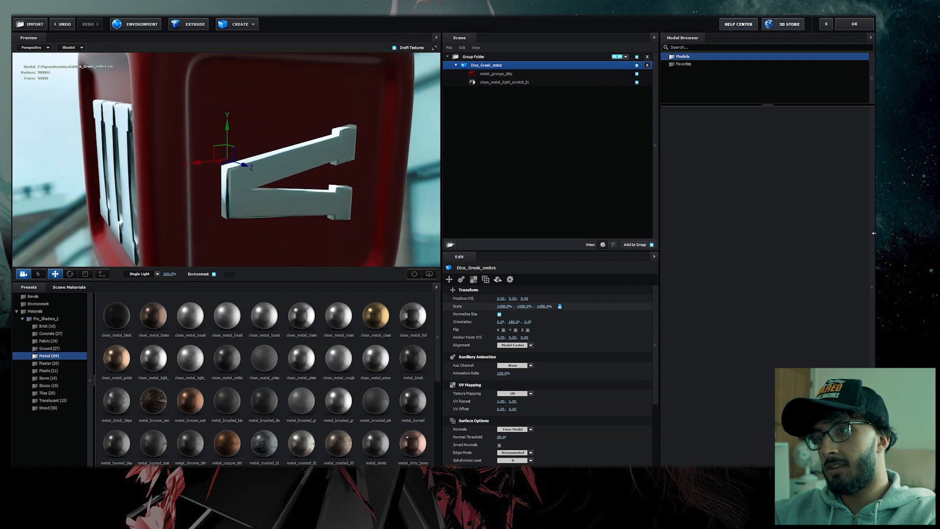
click(853, 24)
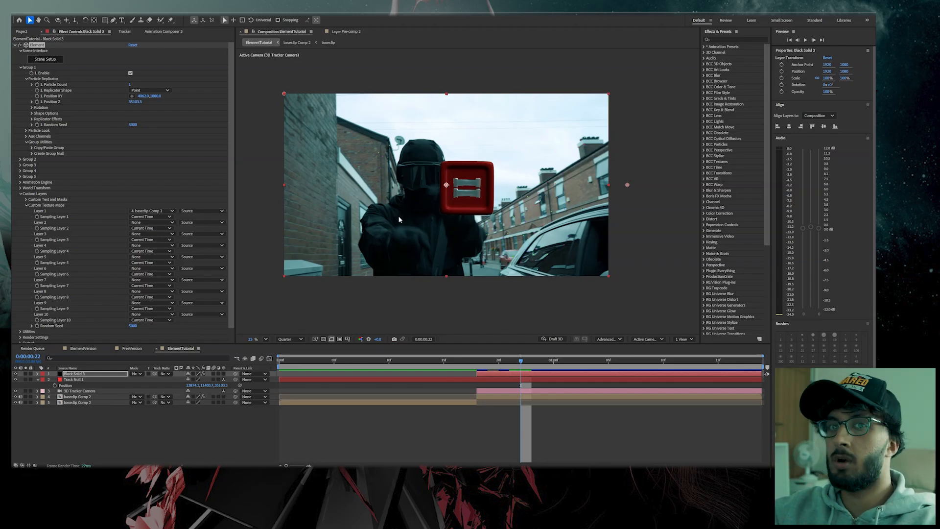
Move the enlarged dice's Group 1 Position XY up into the sky above the parked car, about 12830 horizontally
drag(141, 97, 140, 116)
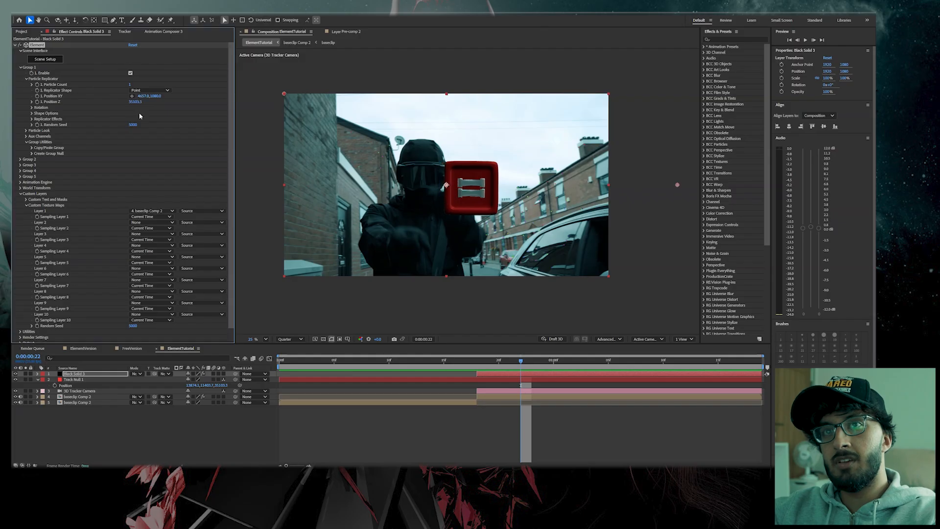
drag(689, 179, 769, 40)
scroll(634, 187, down, 3)
scroll(442, 177, up, 3)
scroll(443, 177, up, 1)
drag(510, 186, 451, 242)
scroll(462, 273, down, 2)
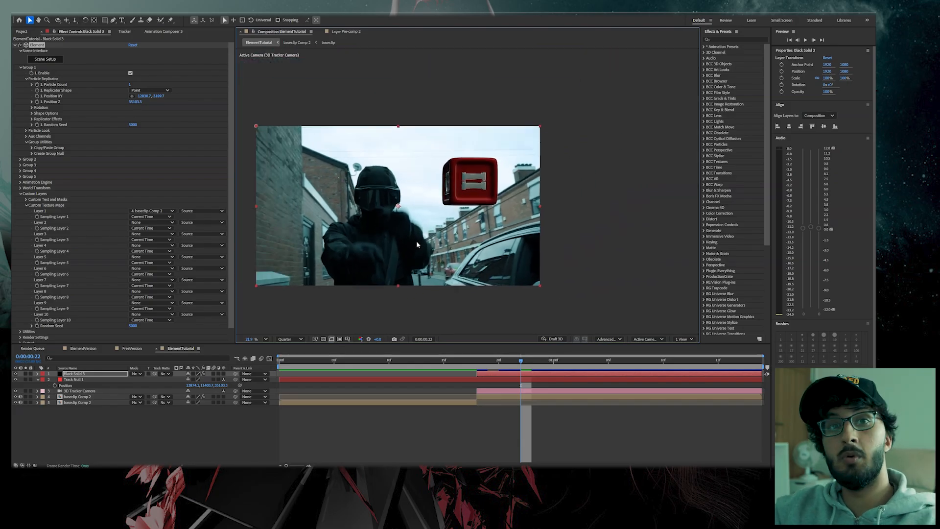
Preview the tracked dice and turn off Render Track Points in the upper baseclip Comp 2's 3D Camera Tracker
key(space)
scroll(470, 257, up, 2)
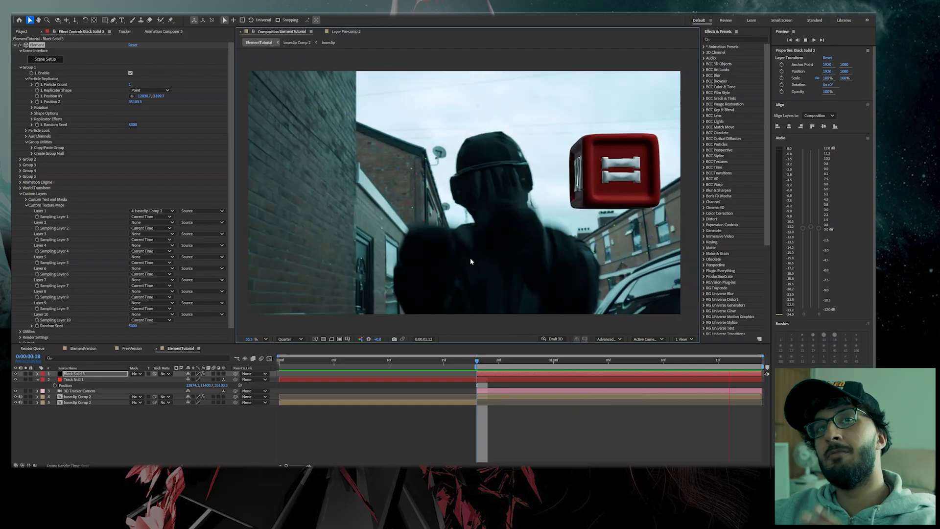
click(509, 397)
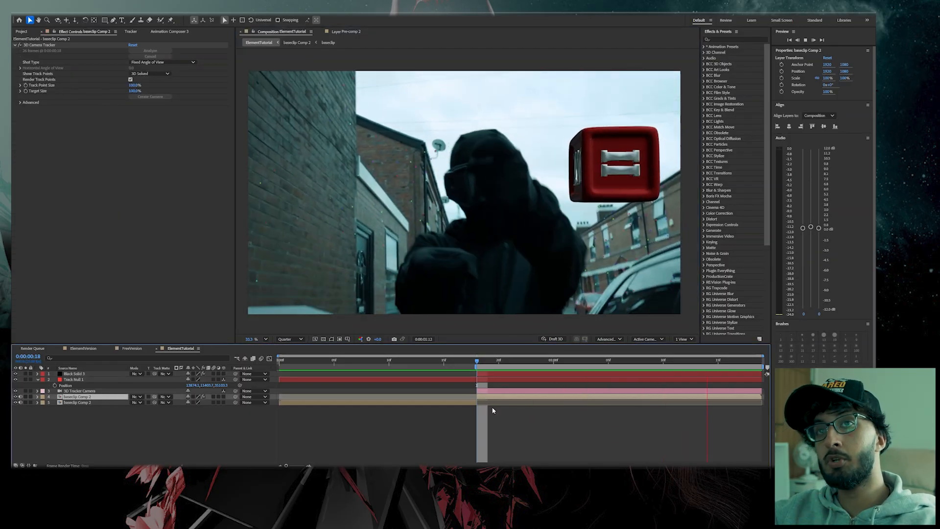
click(130, 79)
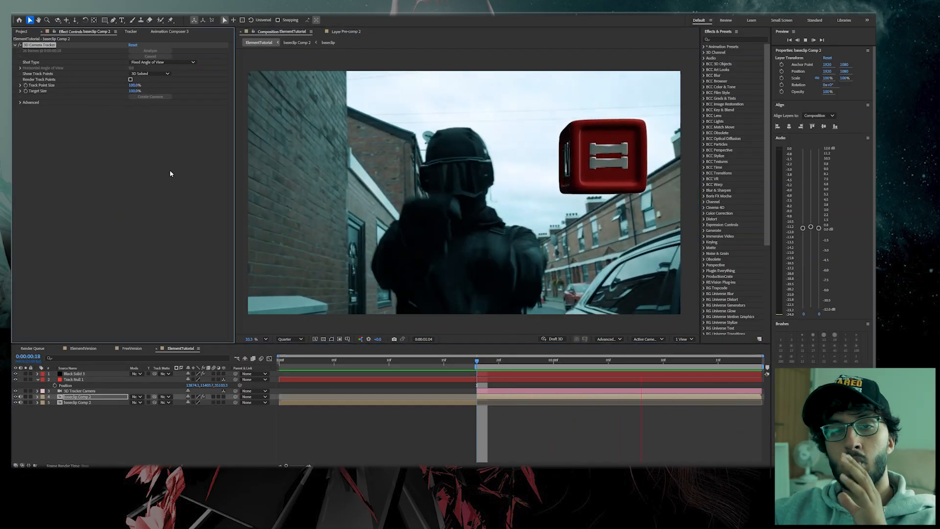
click(453, 433)
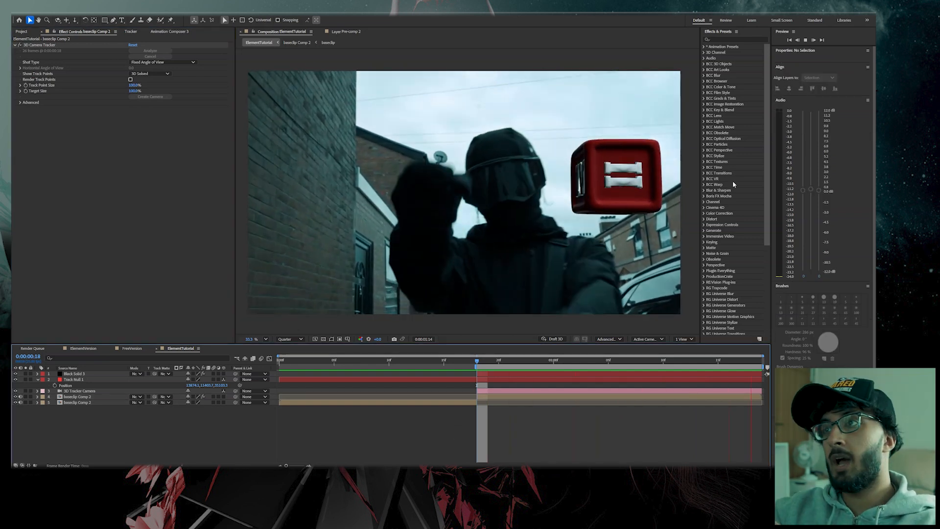
Add Deep Glow to Black Solid 3 and lower its exposure to 0.13
click(487, 362)
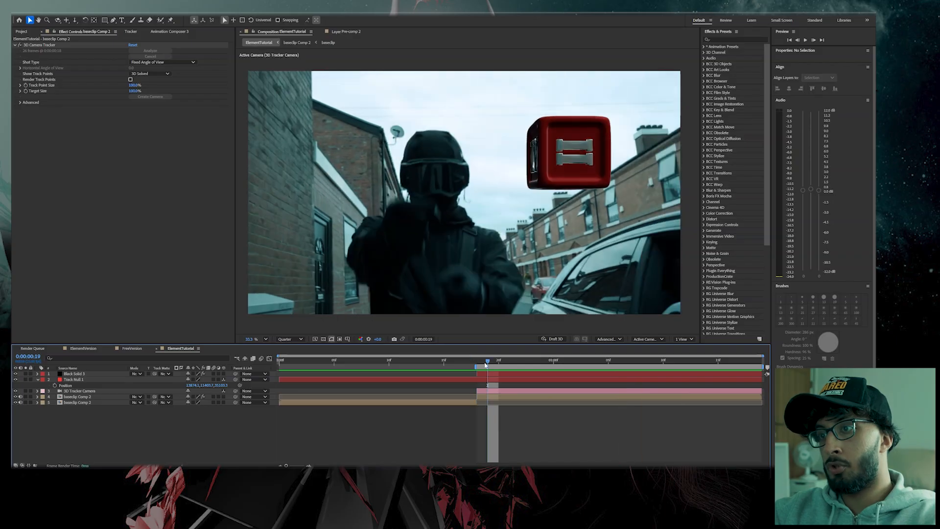
click(488, 375)
key(ctrl+space)
text(de)
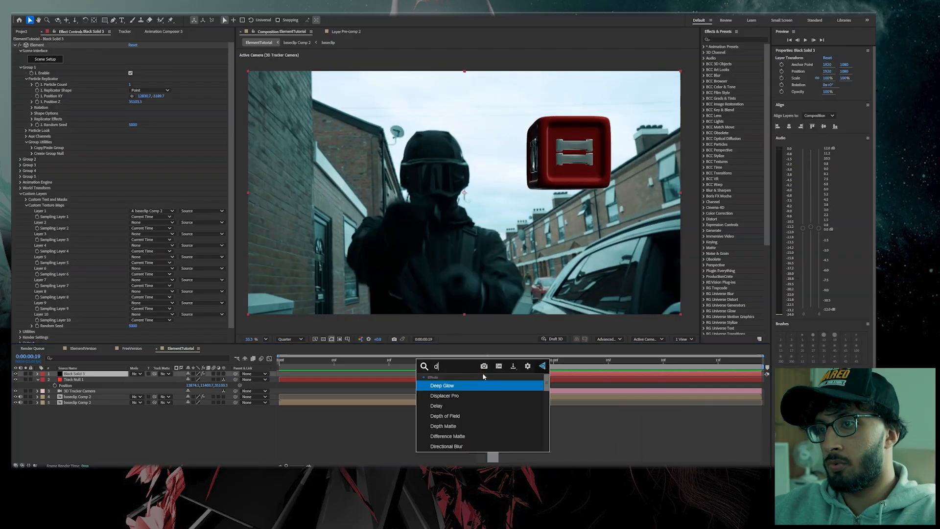
key(Return)
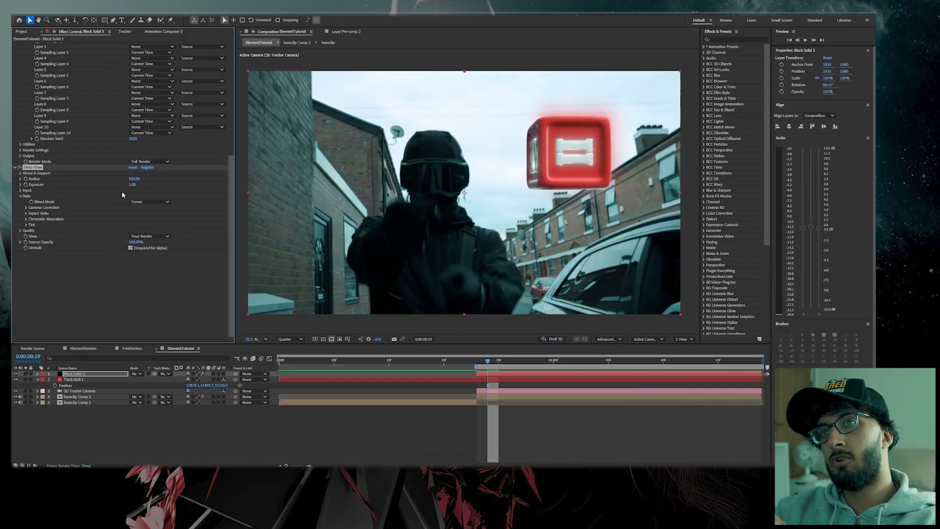
drag(132, 184, 113, 198)
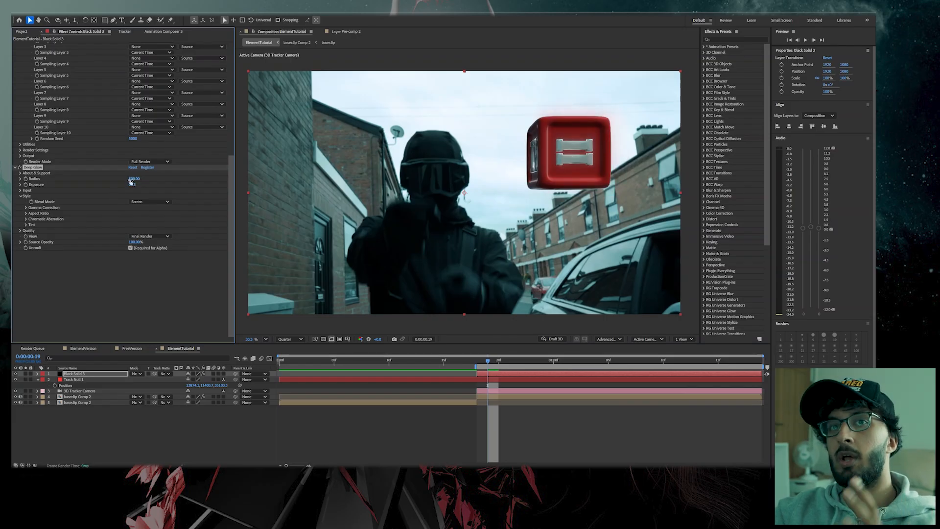
Enable motion blur for Black Solid 3 and the composition, and check the blurred dice on other frames
click(362, 374)
click(213, 374)
click(261, 358)
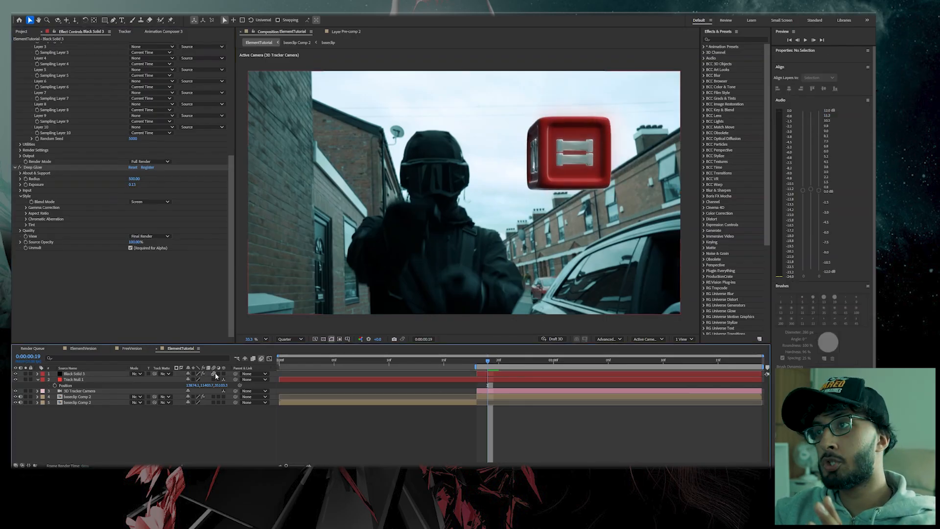
drag(491, 362, 536, 339)
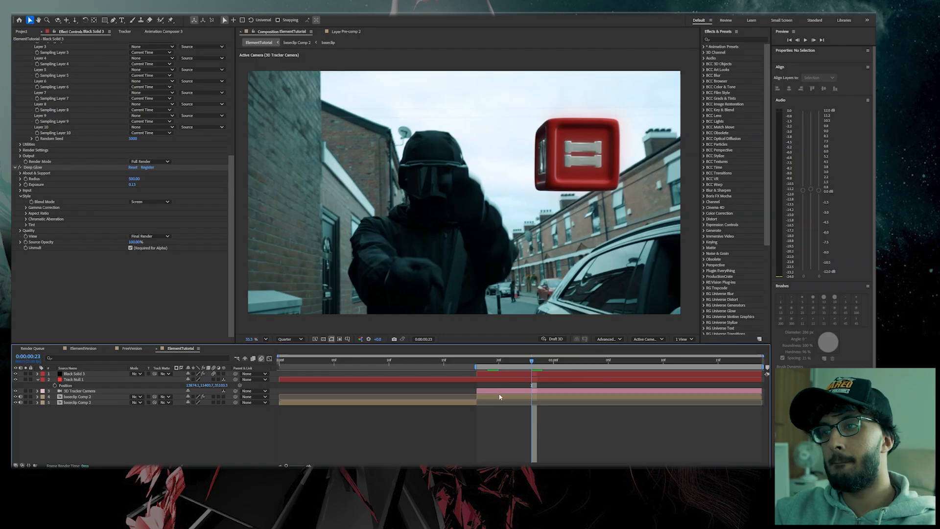
Return to frame 0:00:00:18 and duplicate Black Solid 3
key(j)
click(486, 374)
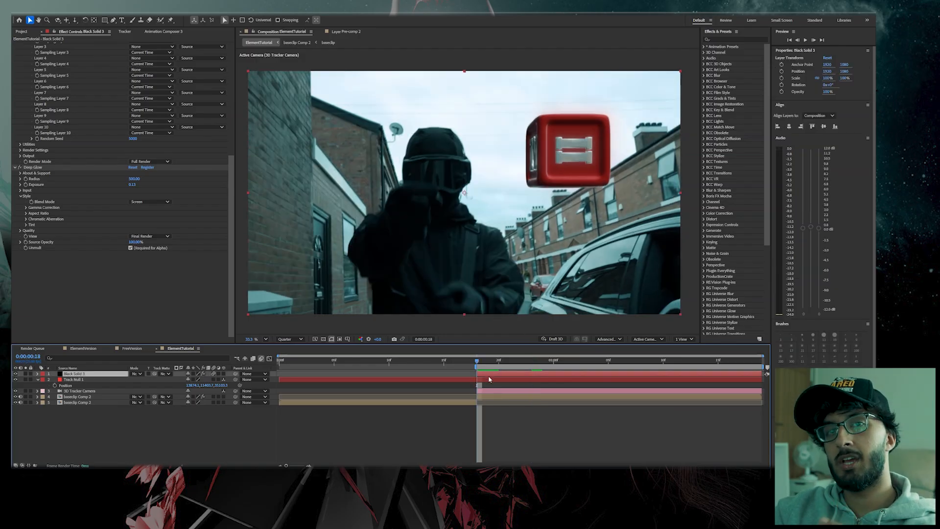
key(ctrl+d)
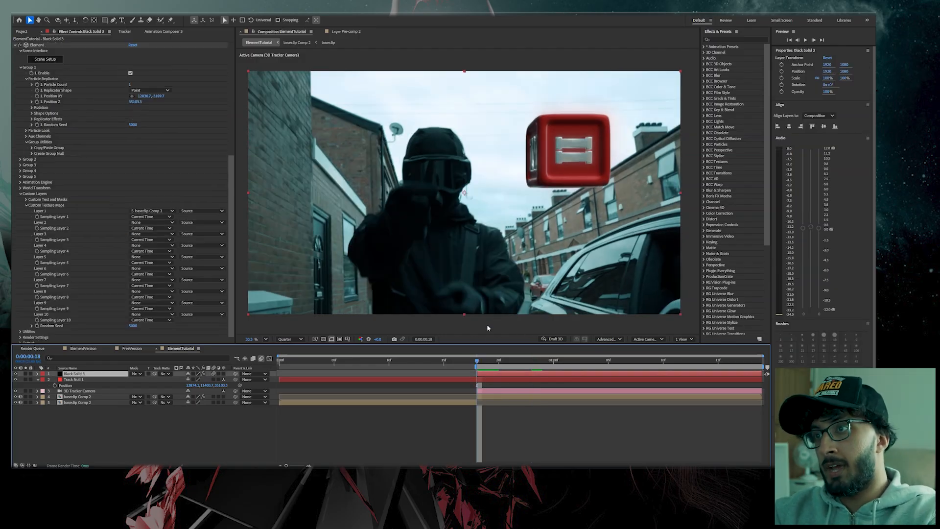
Move the duplicate dice's Group 1 Position XY to the lower-left corner of the shot, beside the brick wall
scroll(559, 224, down, 5)
drag(143, 96, 181, 97)
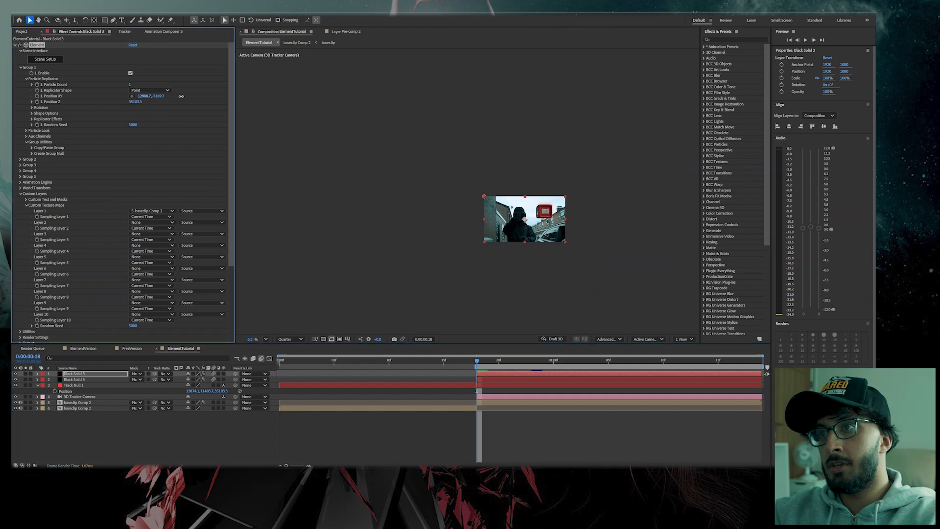
drag(582, 220, 501, 196)
scroll(500, 196, down, 1)
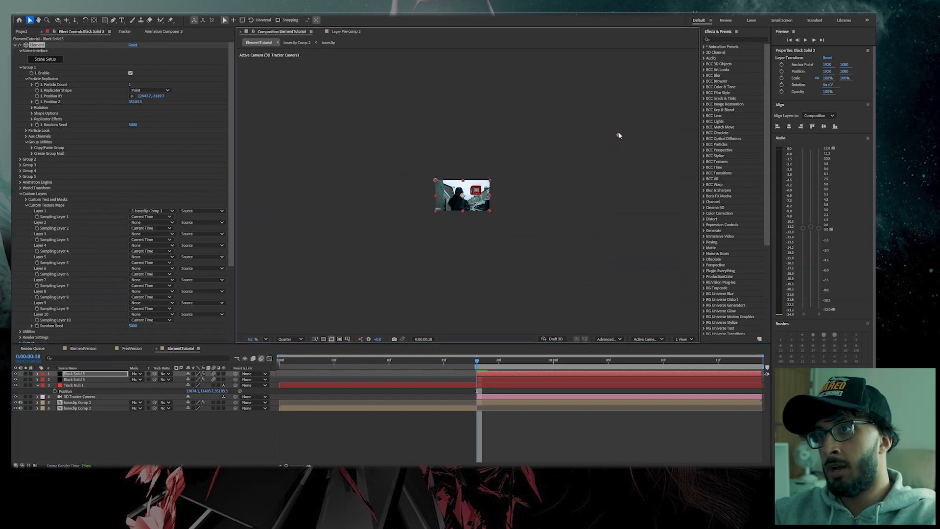
drag(619, 136, 262, 283)
scroll(442, 218, up, 4)
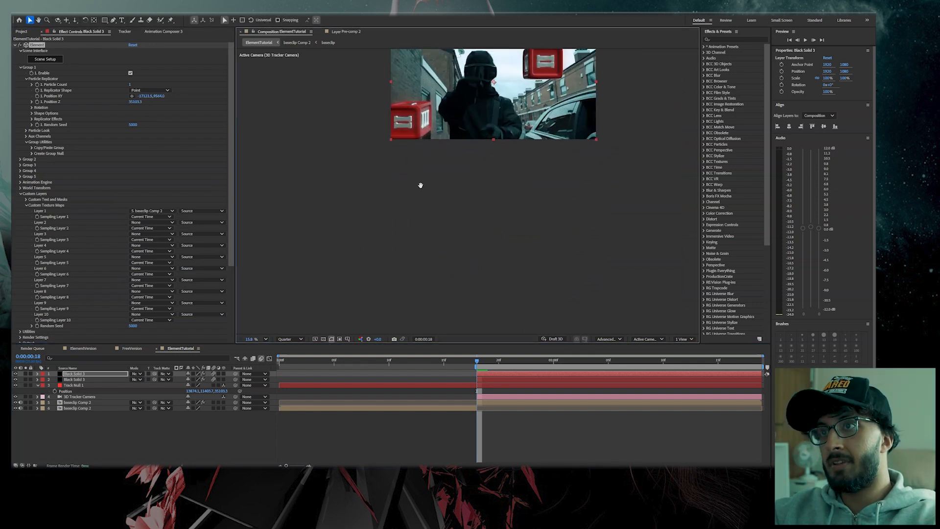
drag(420, 185, 410, 228)
scroll(419, 208, up, 2)
drag(458, 187, 361, 274)
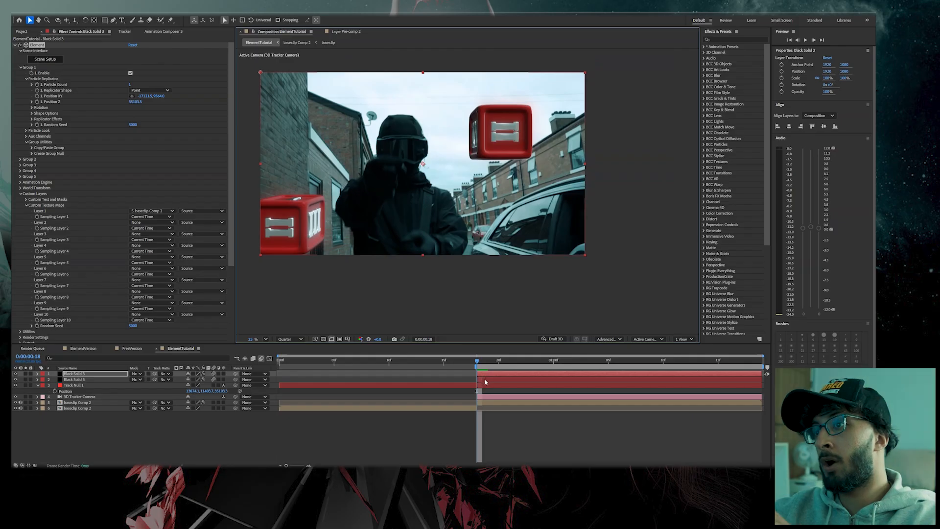
Enable X, Y and Z Rotation keyframes in Group 1 of the original Black Solid 3 at 0:00:00:18
click(490, 380)
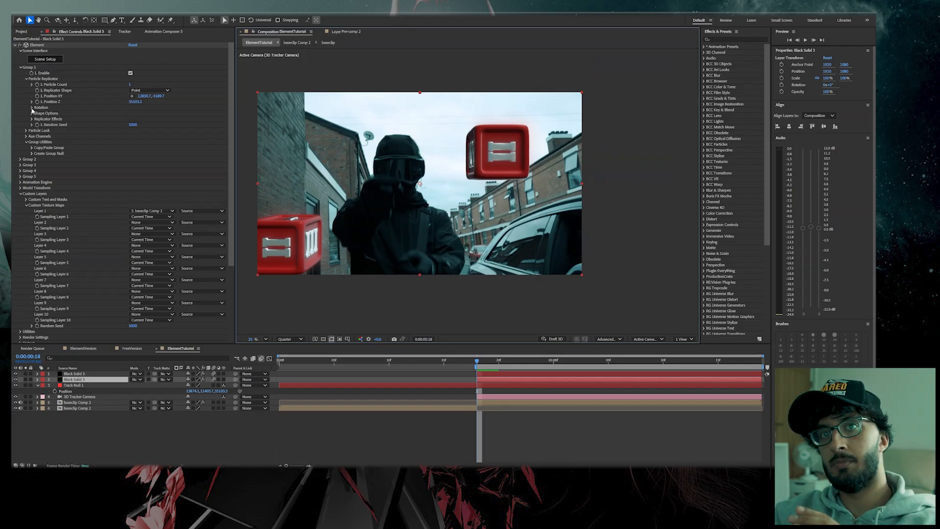
click(31, 108)
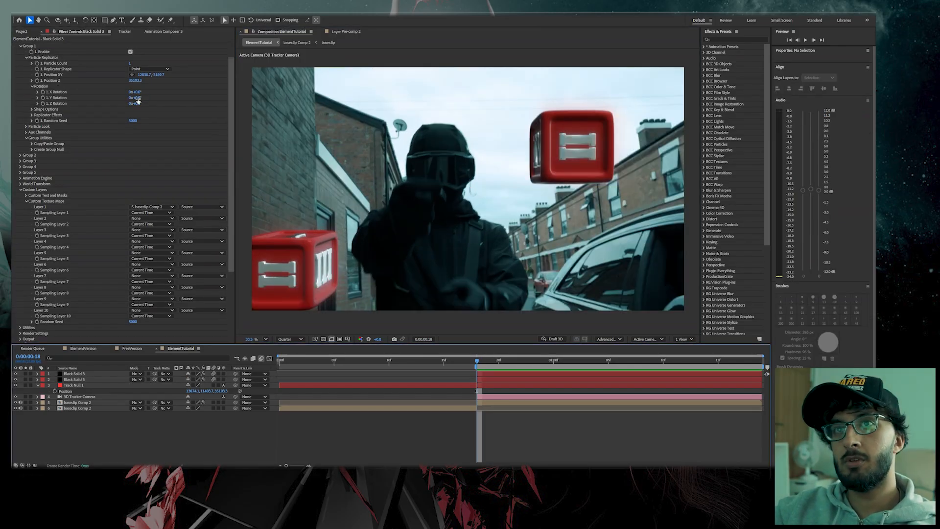
drag(138, 99, 144, 109)
key(ctrl+z)
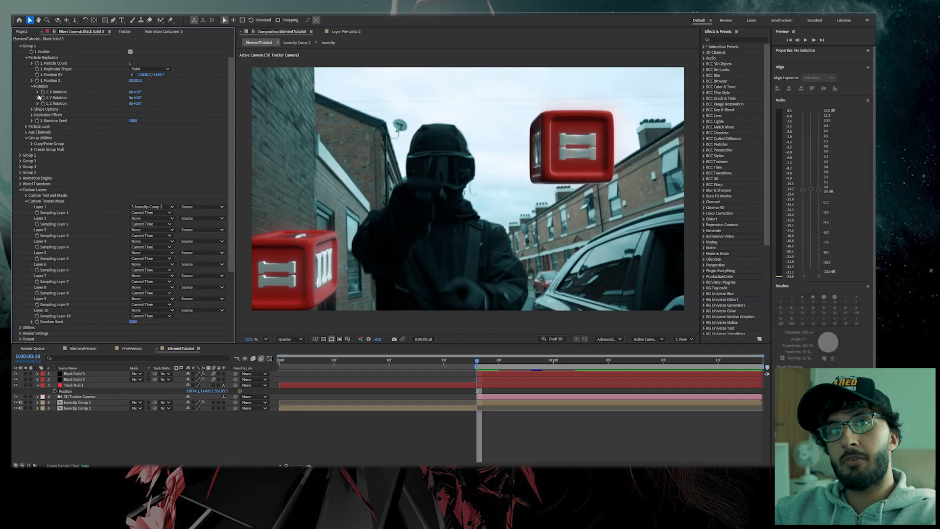
click(42, 92)
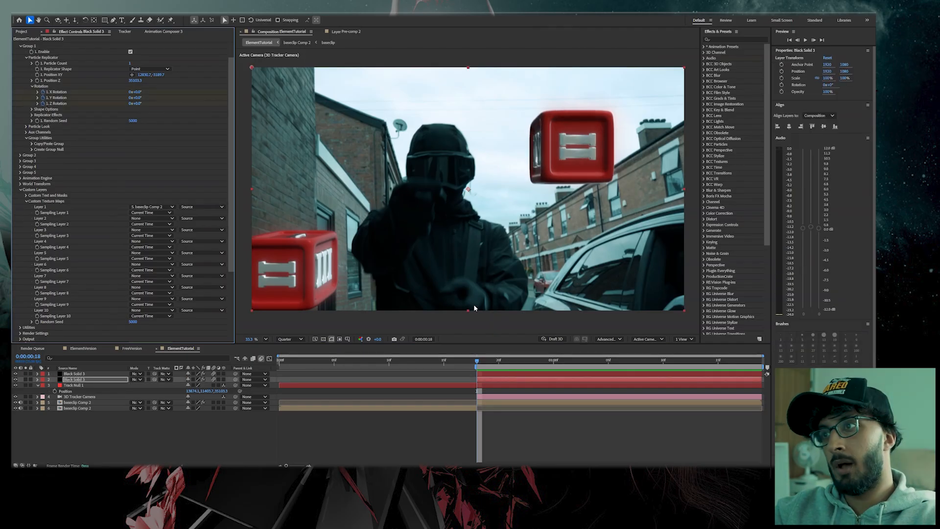
Rotate the original dice on X, Y and Z at 0:00:01:18 and preview its spin
drag(496, 360, 752, 361)
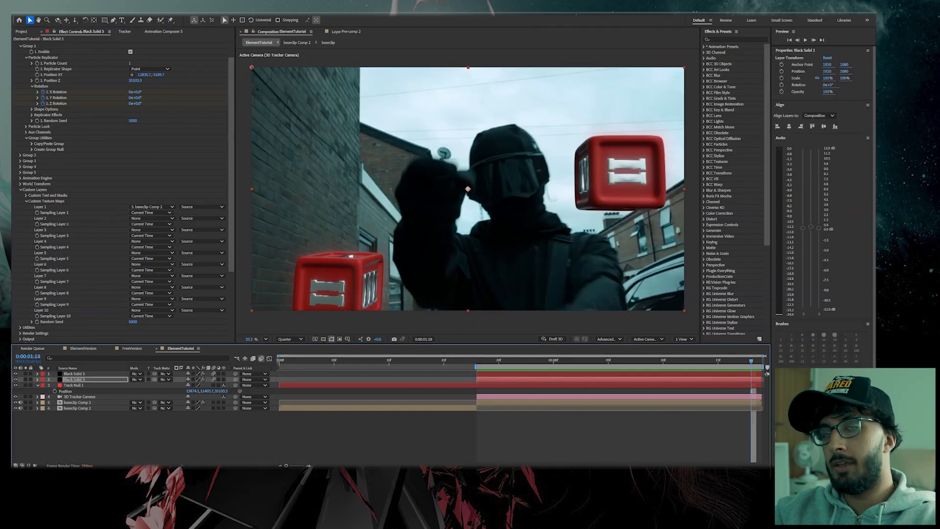
mouse_move(135, 92)
mouse_down()
mouse_move(167, 91)
mouse_move(170, 115)
mouse_move(144, 97)
mouse_move(154, 97)
mouse_move(144, 103)
mouse_up()
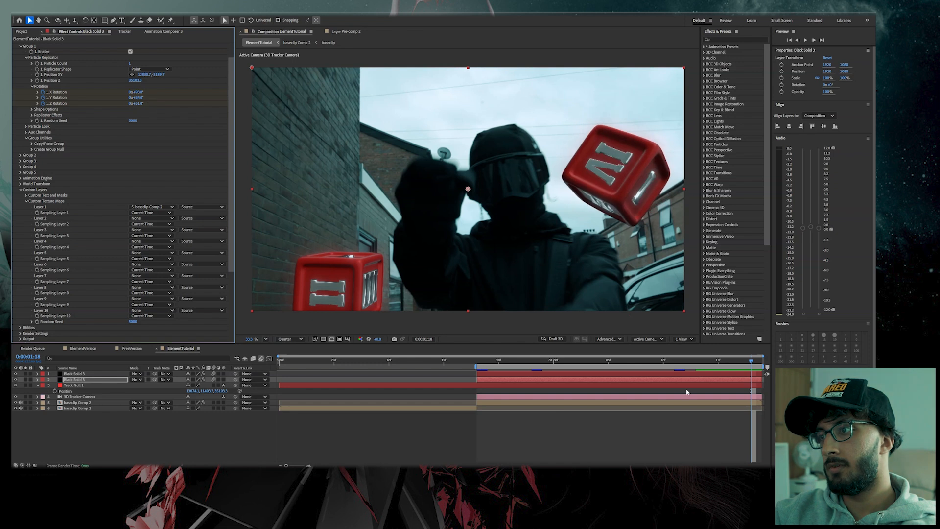
drag(750, 364, 605, 366)
key(space)
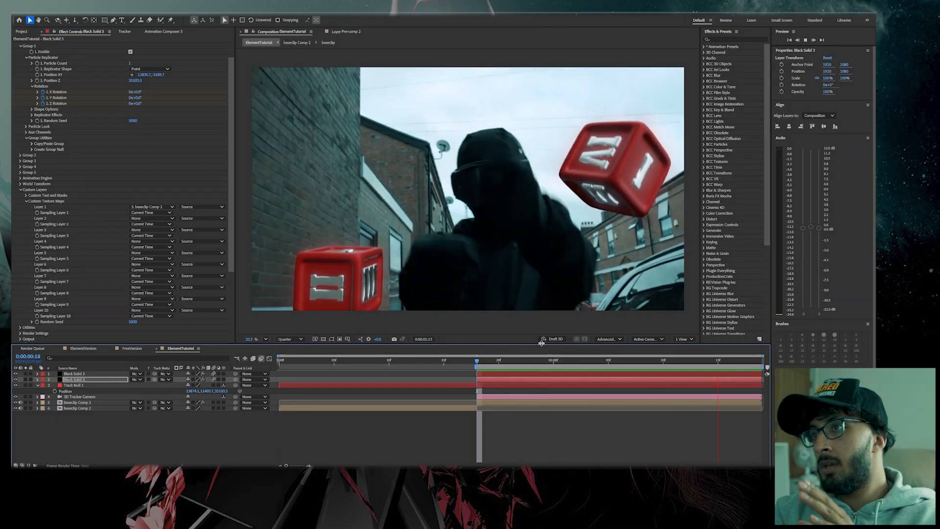
key(space)
Increase the original dice's X Rotation at 0:00:01:18 for a stronger spin and play back the animation
drag(677, 361, 754, 361)
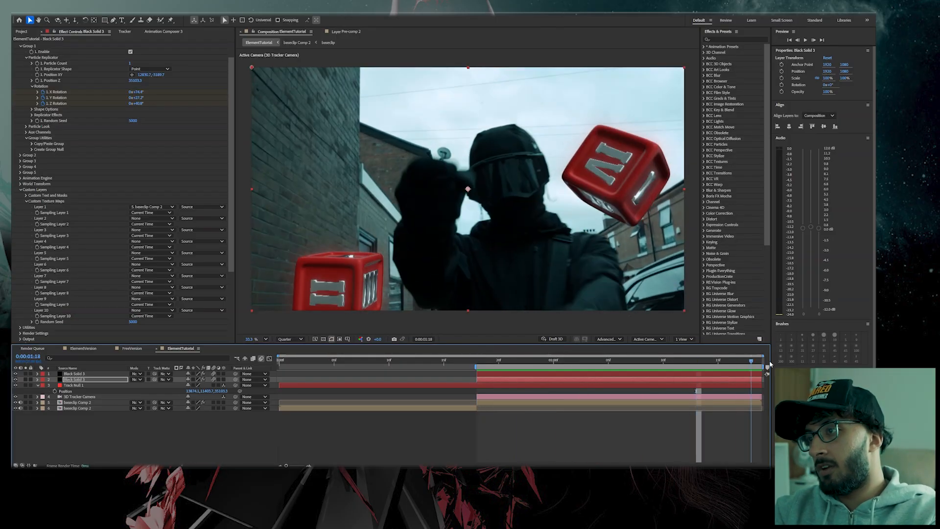
drag(139, 91, 146, 91)
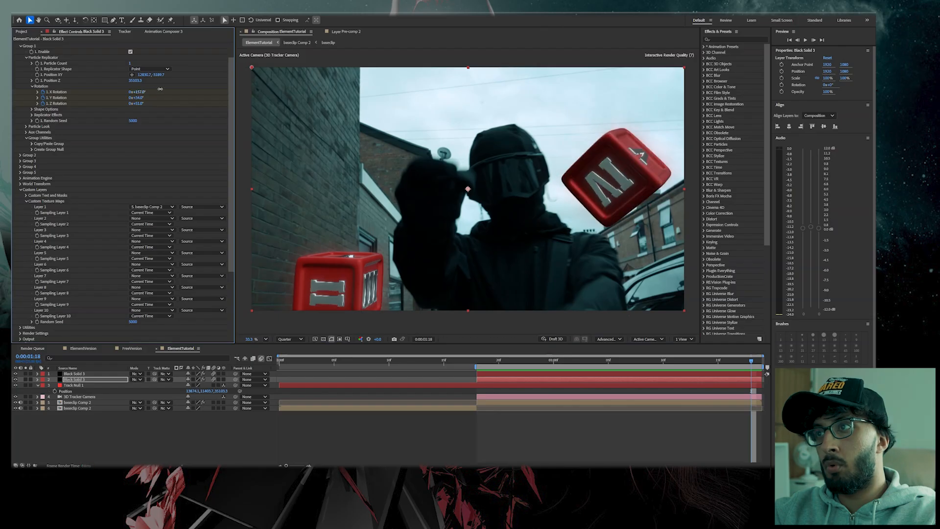
key(space)
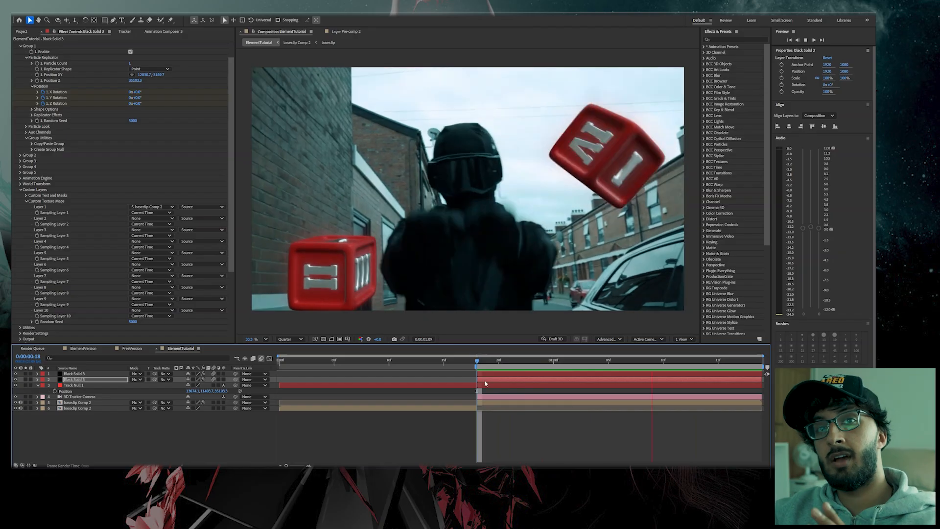
key(space)
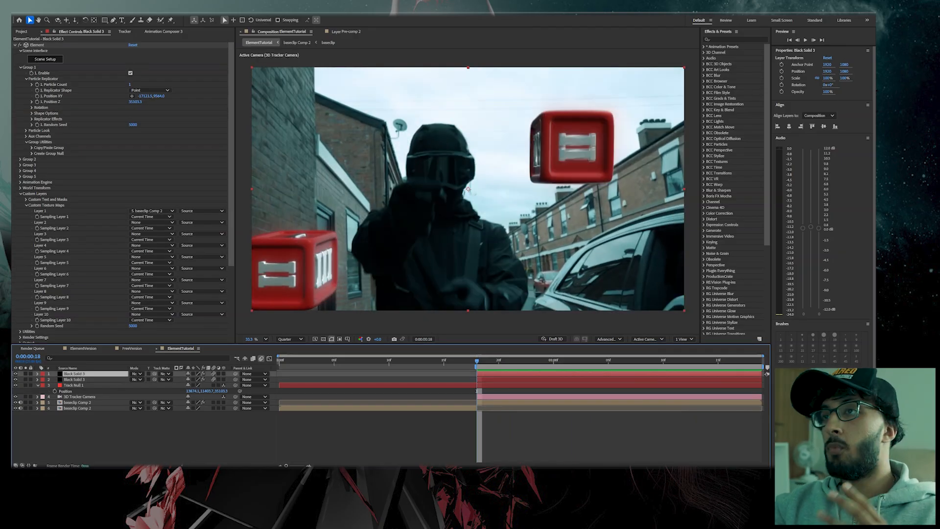
Save the project and lower the duplicate dice's Group 1 Position Z to bring it closer to the camera
click(497, 380)
click(497, 374)
key(ctrl+s)
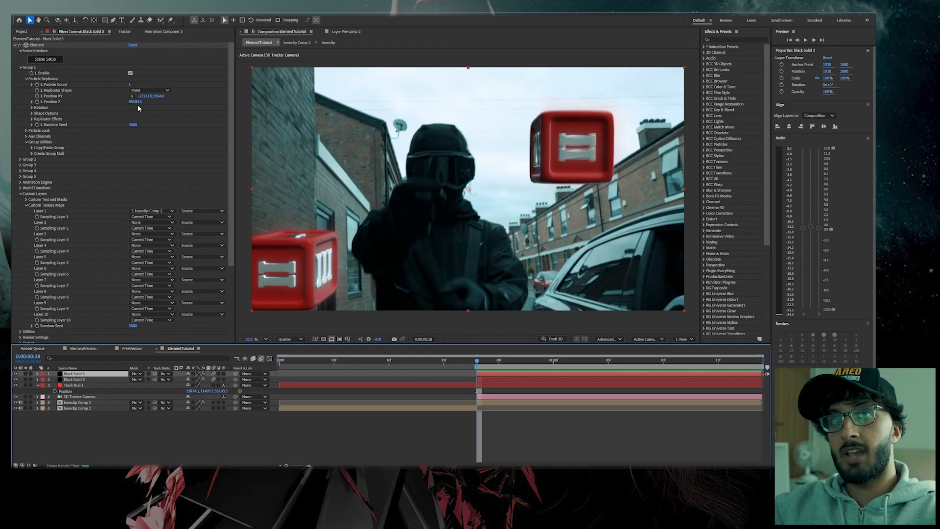
scroll(334, 213, down, 2)
drag(140, 104, 26, 196)
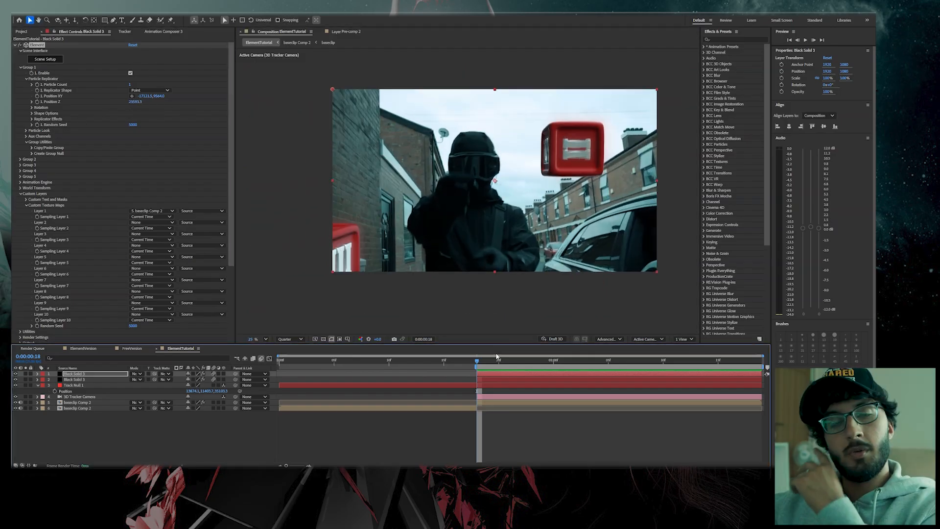
drag(134, 103, 61, 139)
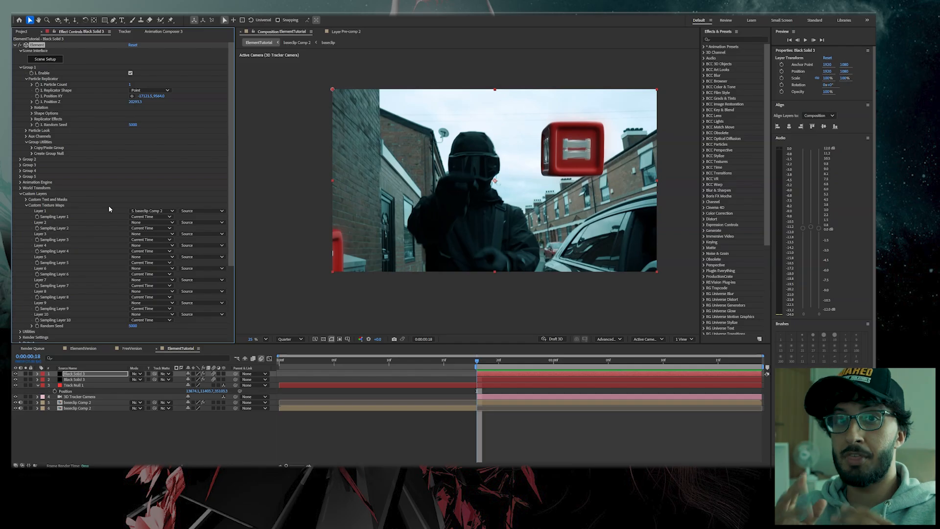
scroll(357, 183, down, 2)
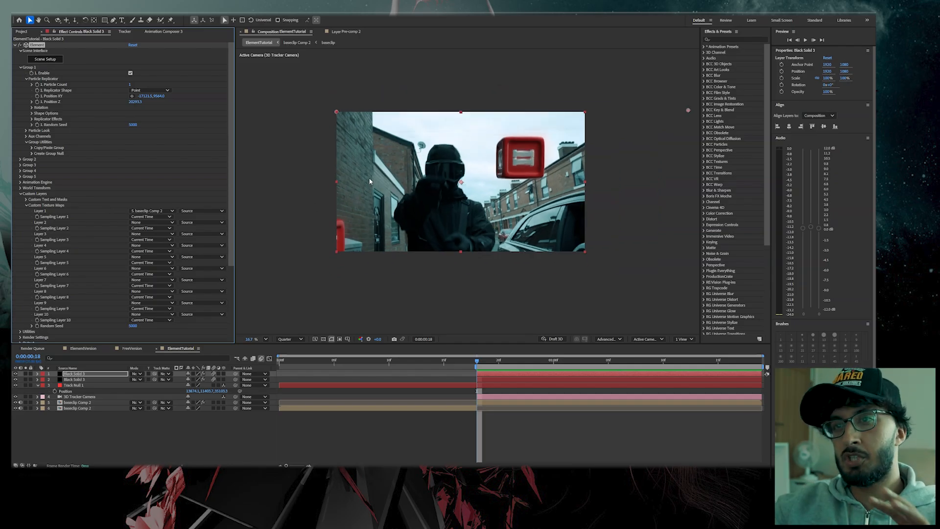
drag(135, 102, 28, 113)
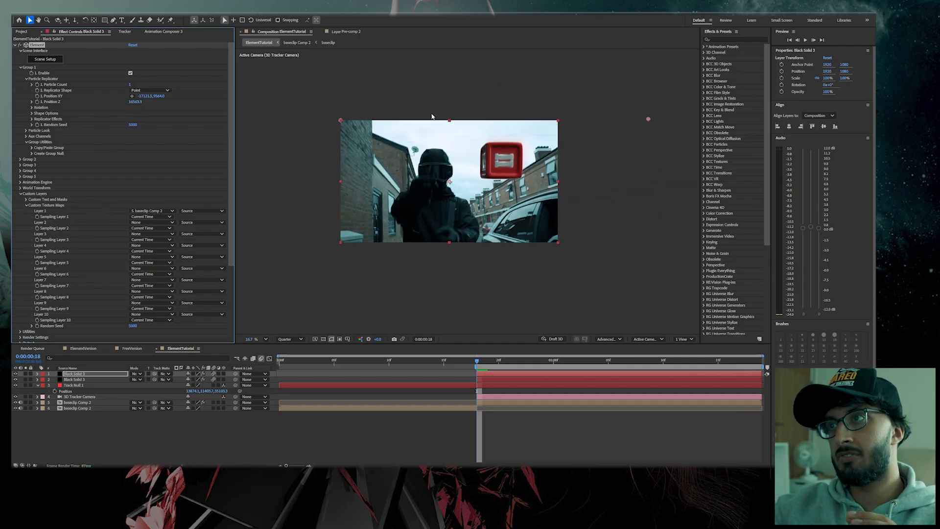
Bring the duplicate dice back into the lower-left part of the shot by adjusting its Group 1 Position XY and Z
scroll(563, 130, down, 4)
drag(563, 129, 473, 157)
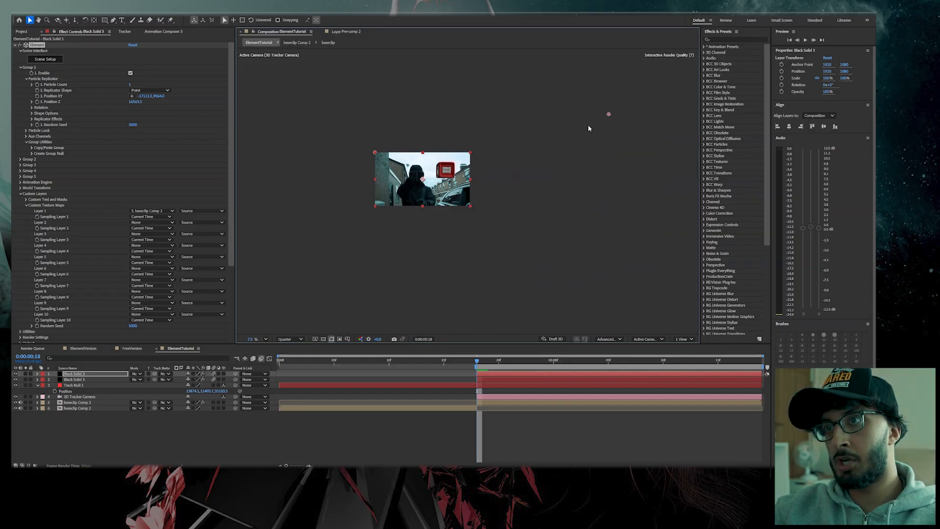
right_click(451, 164)
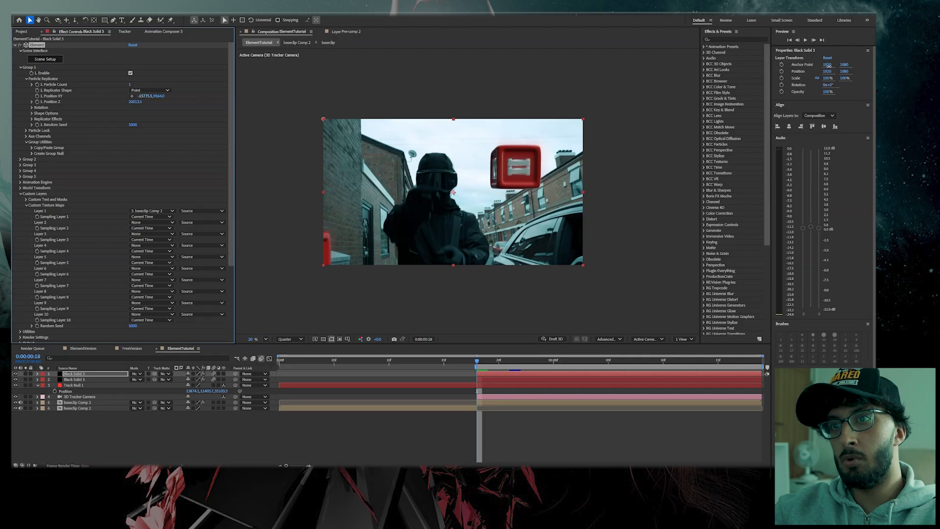
drag(829, 67, 148, 109)
drag(377, 93, 142, 119)
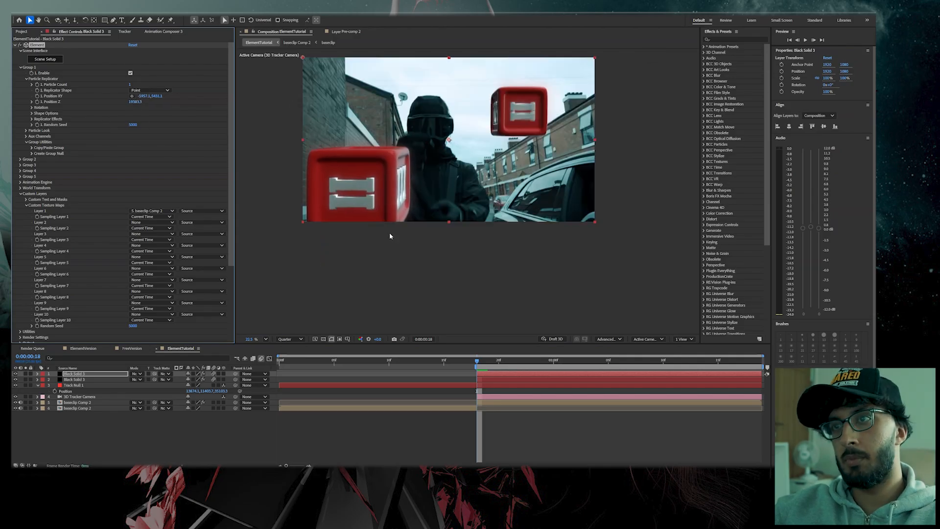
Move the duplicate dice lower and further toward the shot's left edge, checking its placement at 0:00:01:18
scroll(408, 225, down, 3)
scroll(448, 200, down, 2)
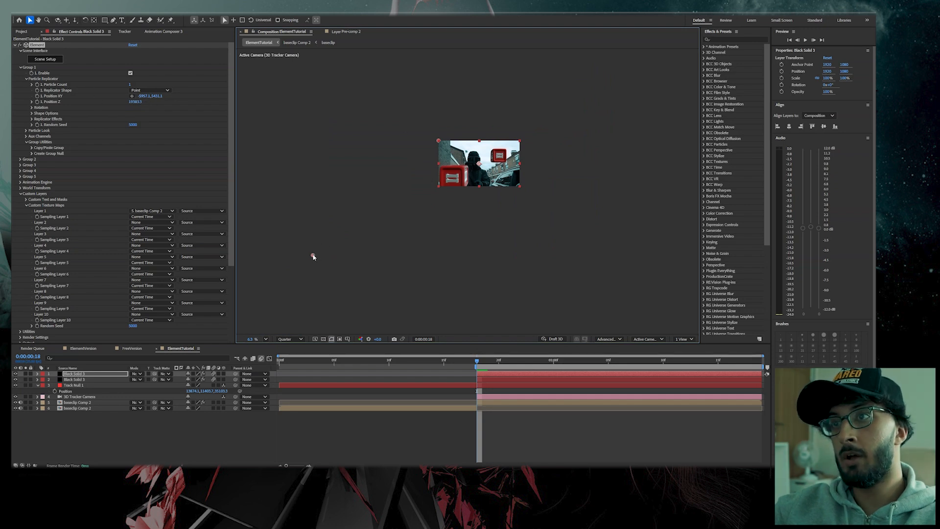
scroll(480, 173, up, 3)
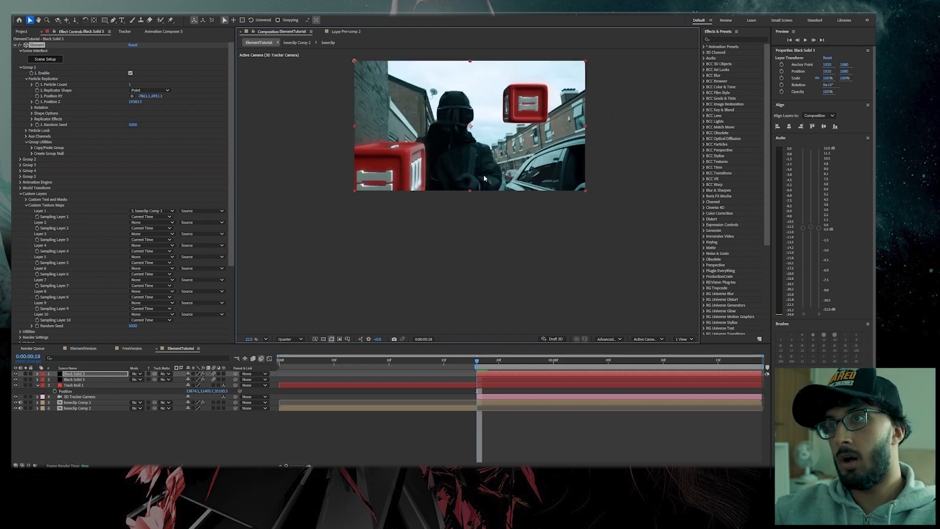
scroll(483, 179, up, 1)
scroll(487, 238, down, 1)
drag(485, 232, 469, 290)
drag(540, 361, 752, 361)
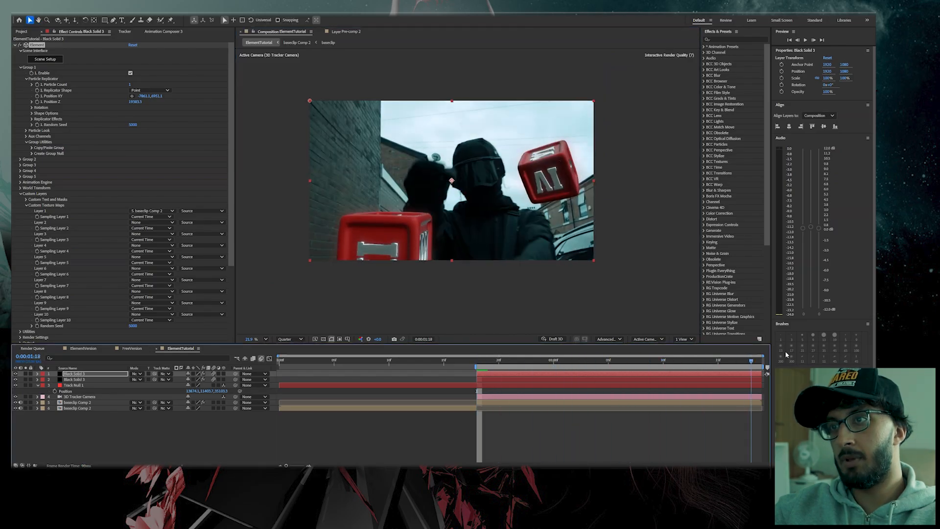
scroll(272, 170, down, 7)
drag(296, 245, 430, 200)
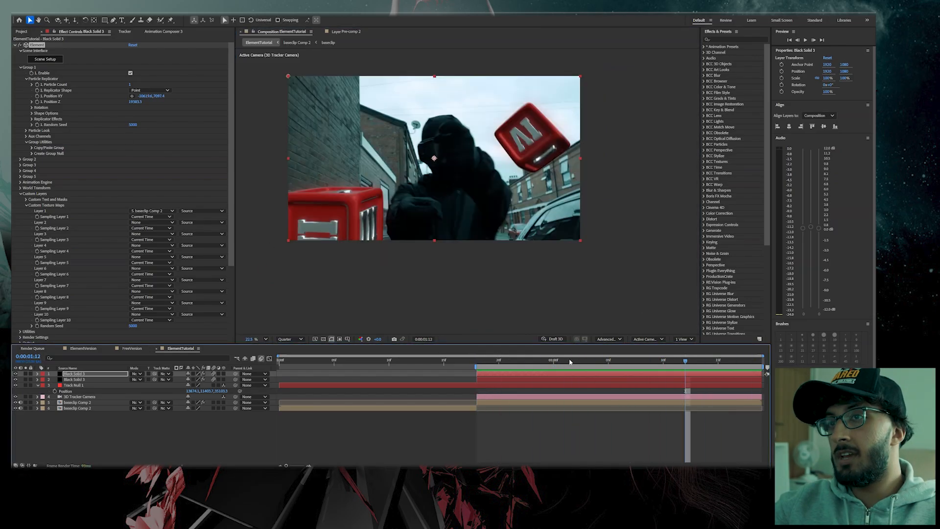
Raise the duplicate dice's Position Z to about 25453 to push it farther back, and preview the composition
drag(570, 361, 740, 360)
drag(144, 110, 463, 394)
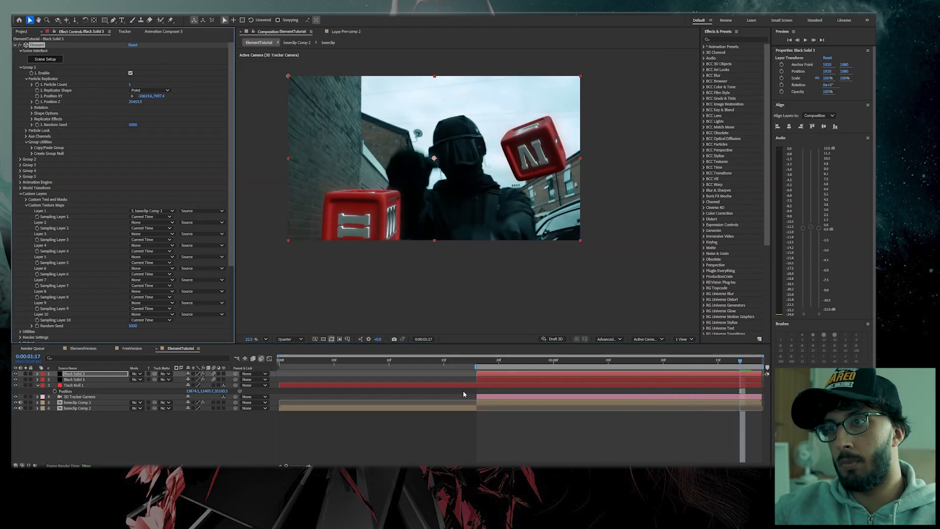
key(space)
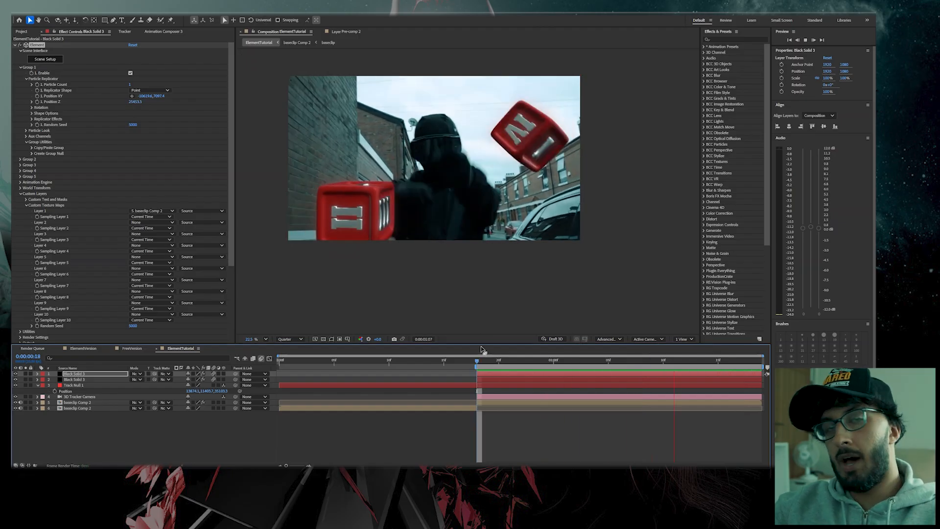
key(space)
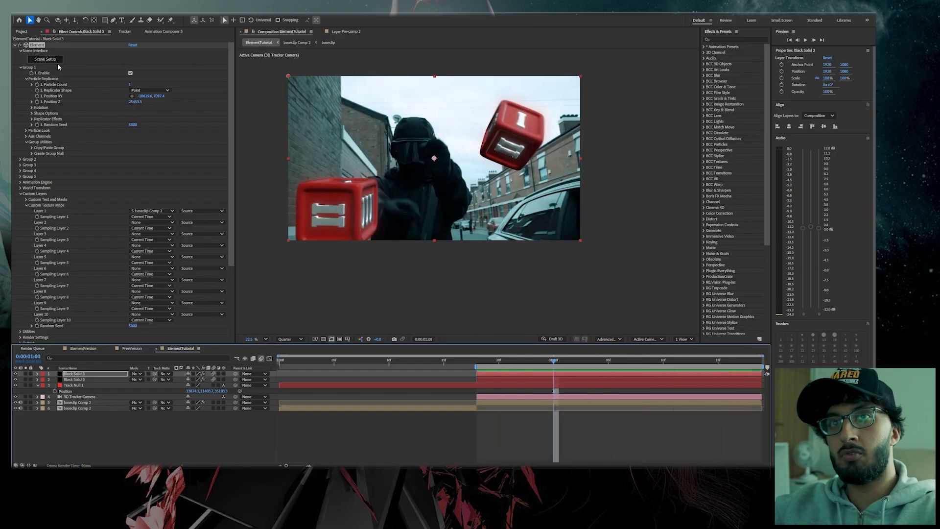
Enlarge the duplicate's Dice_Greek_nmbrs model uniformly in the Element scene setup and apply the change
click(48, 59)
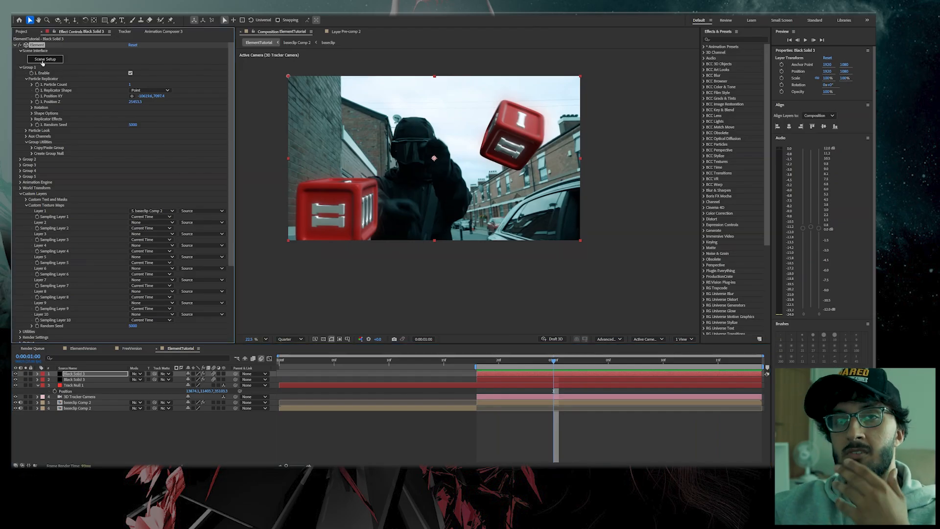
click(43, 60)
scroll(302, 188, down, 3)
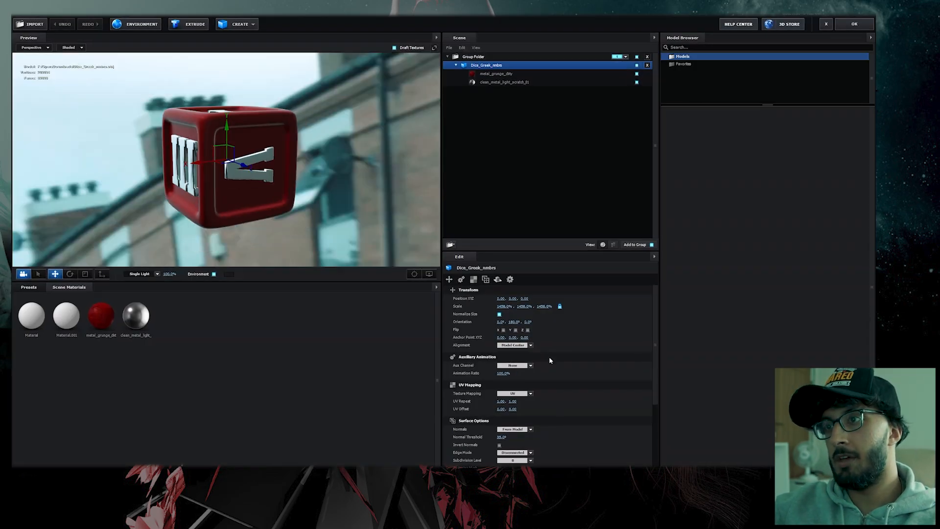
drag(523, 306, 748, 232)
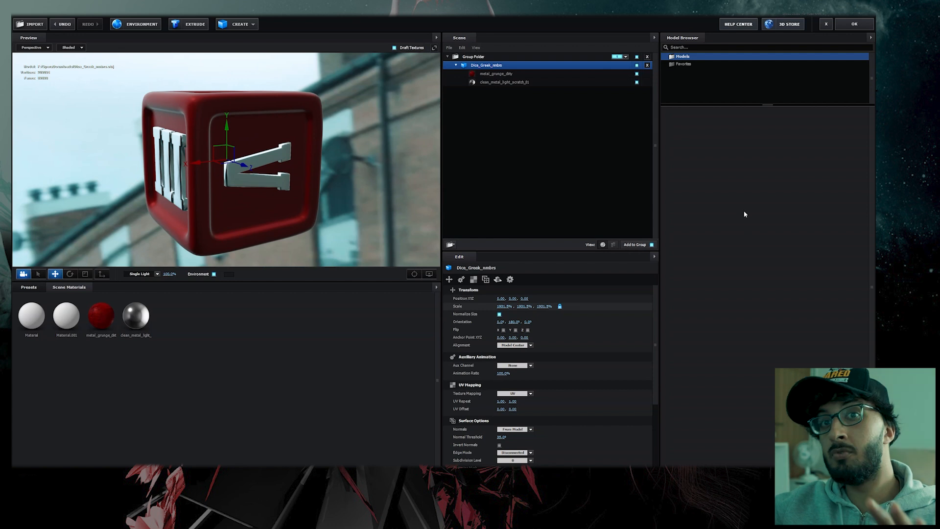
click(852, 24)
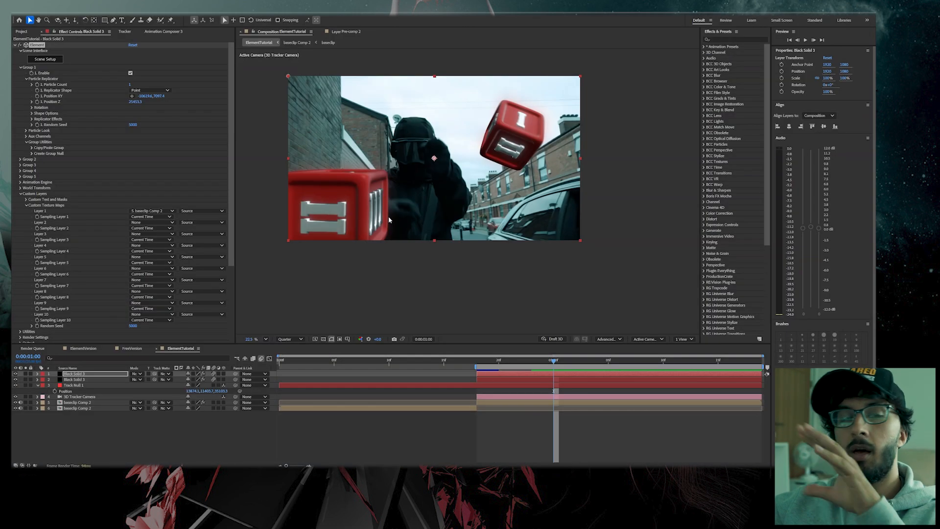
Shift the duplicate dice toward the lower-left edge, keyframe its rotation from 0:00:00:18 to 0:00:01:18, and preview it
drag(159, 96, 589, 97)
drag(564, 361, 480, 379)
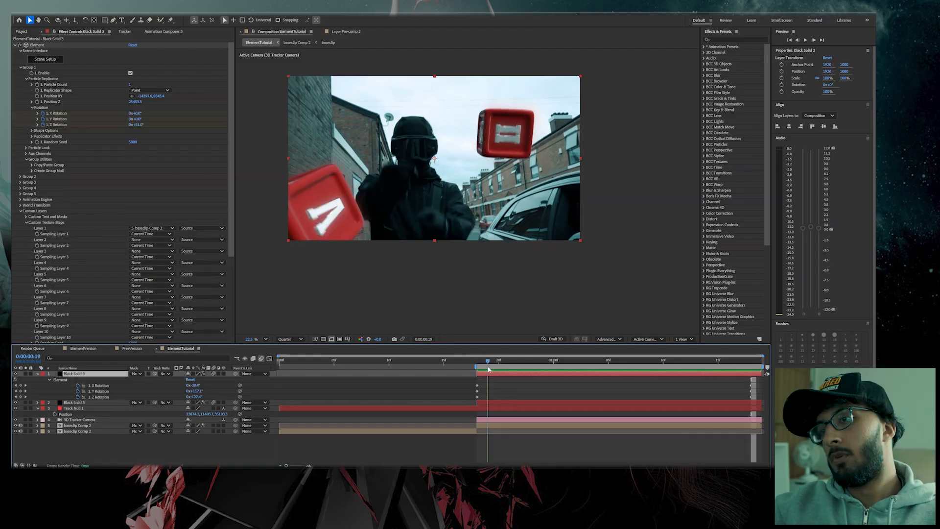
mouse_move(488, 370)
mouse_down()
mouse_move(477, 369)
mouse_move(685, 399)
mouse_move(771, 399)
mouse_move(532, 376)
mouse_move(554, 361)
mouse_move(750, 361)
mouse_up()
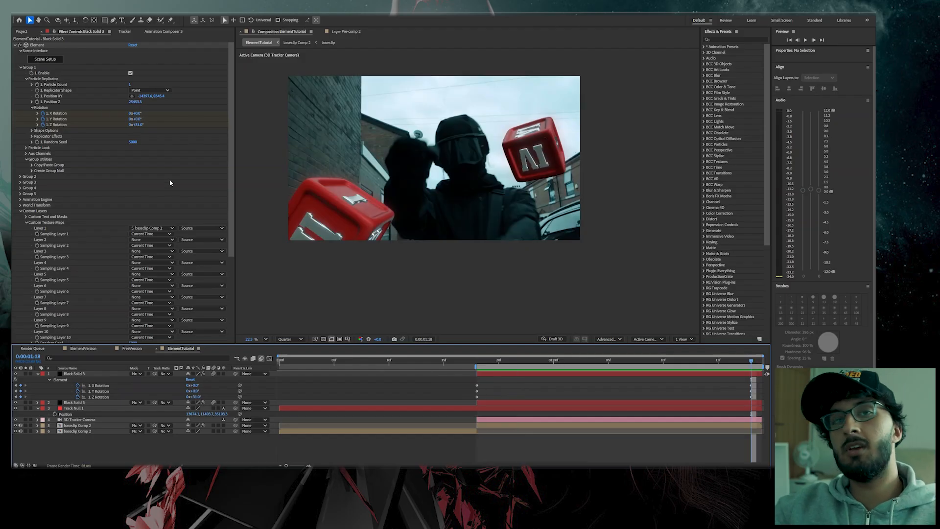
key(j)
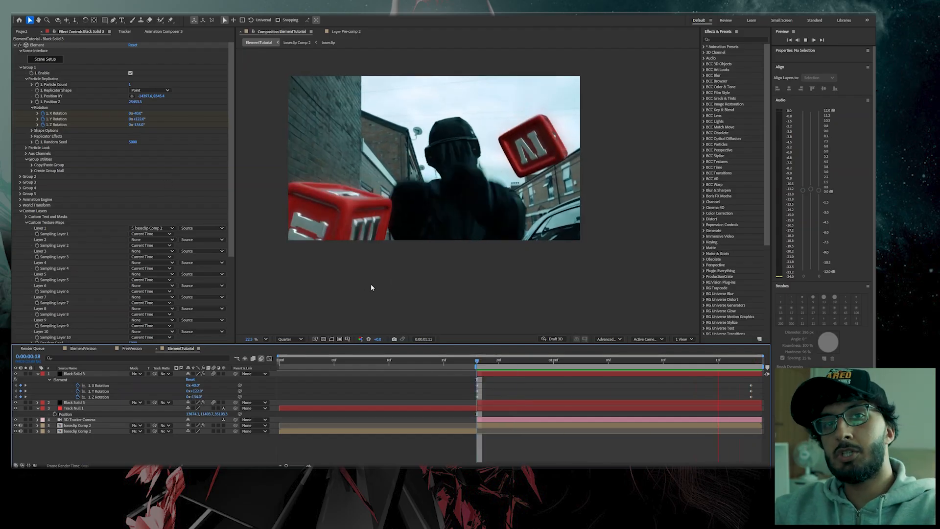
key(space)
Try Spot Blue for Element's Add Lighting on the duplicate dice layer, then set it to Underwater and check the frame at 0:00:01:02
click(518, 374)
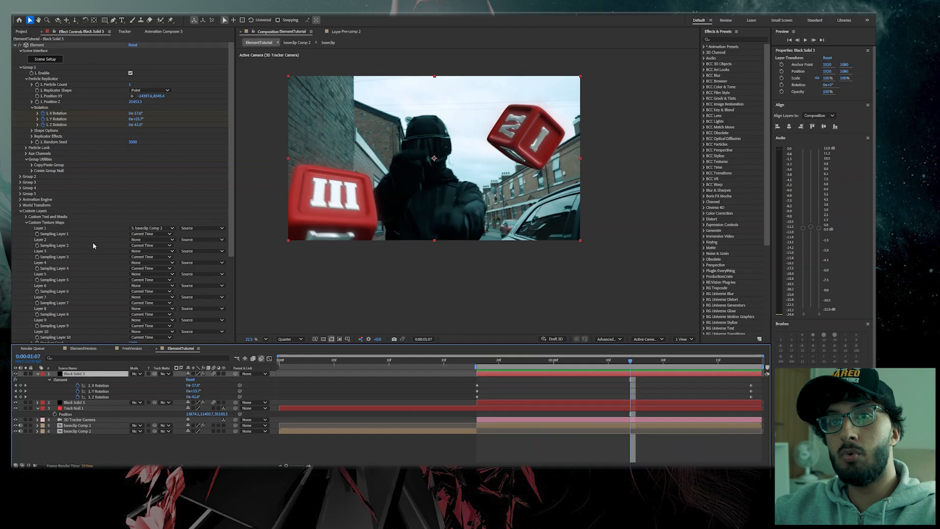
scroll(77, 216, down, 5)
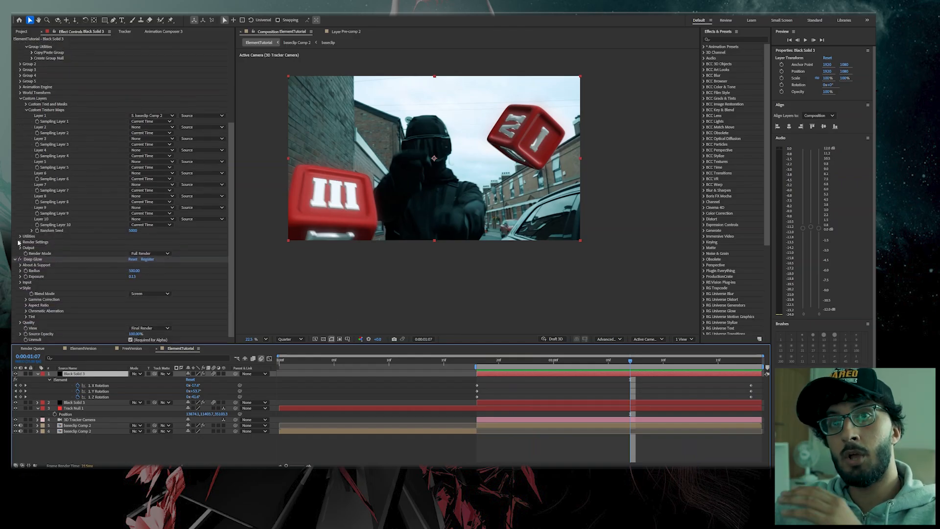
scroll(57, 250, down, 1)
click(27, 239)
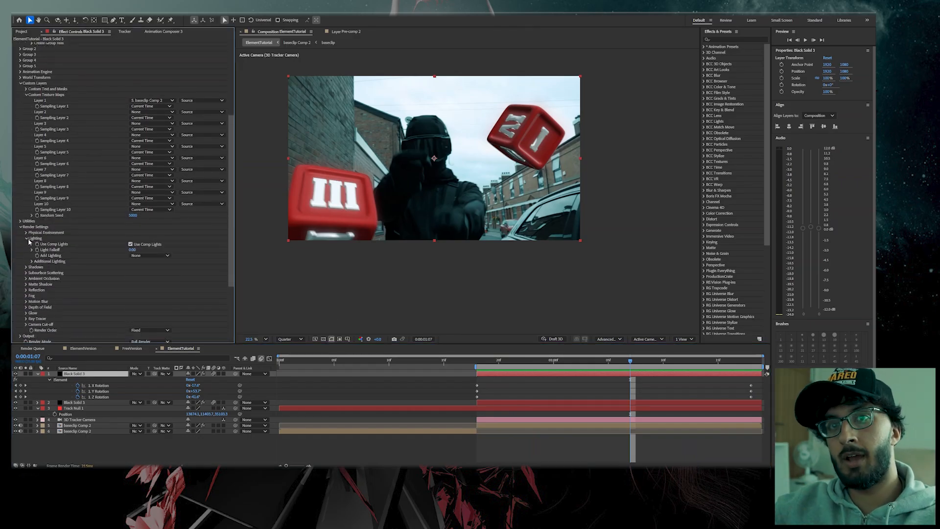
click(140, 255)
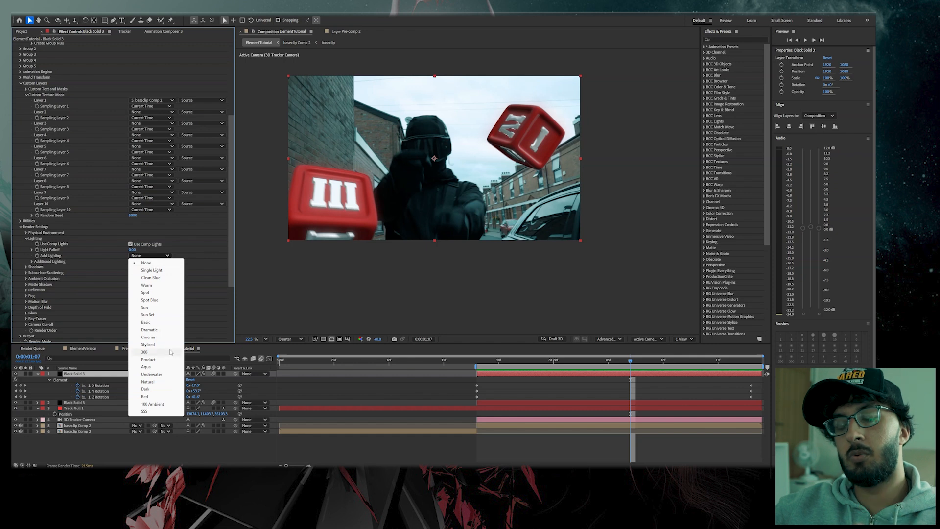
click(162, 300)
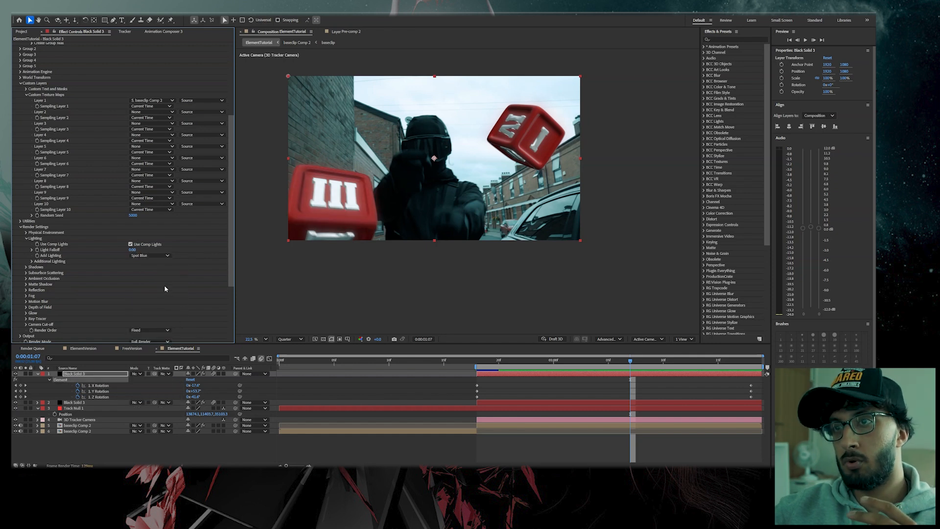
click(152, 255)
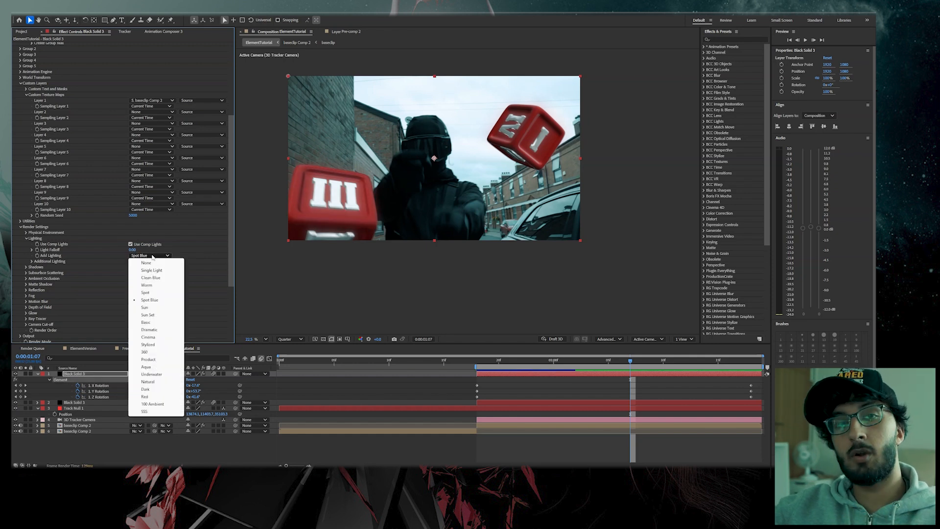
click(163, 322)
drag(674, 362, 577, 366)
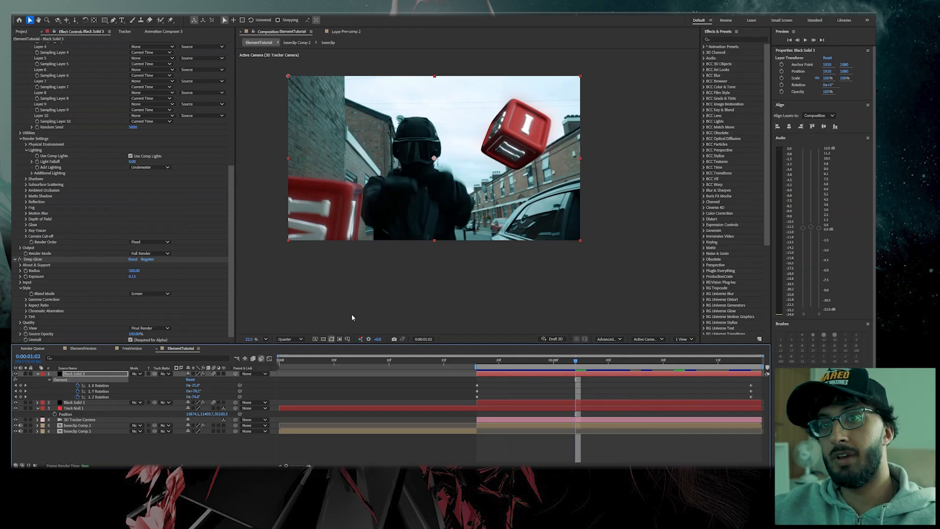
Set Element's Add Lighting to Underwater on the original dice layer and preview the composition
click(499, 403)
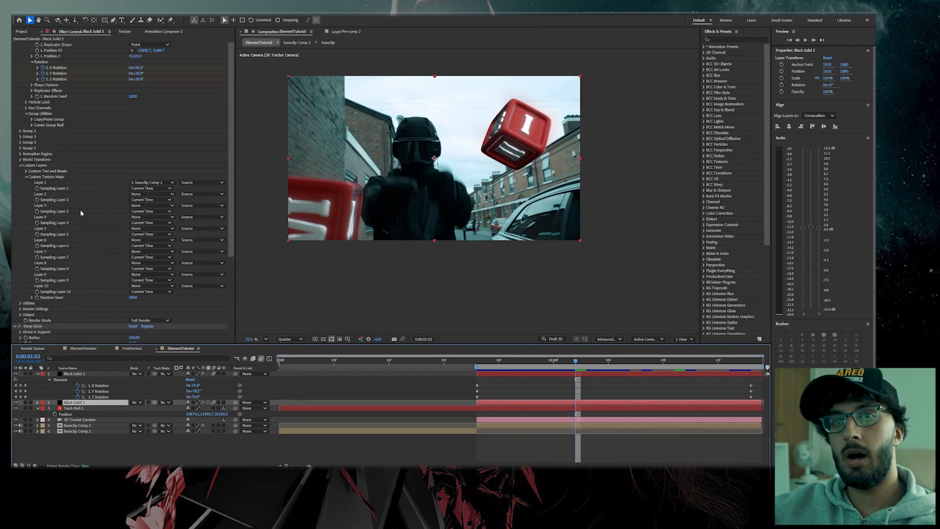
click(48, 242)
click(25, 242)
scroll(56, 250, down, 2)
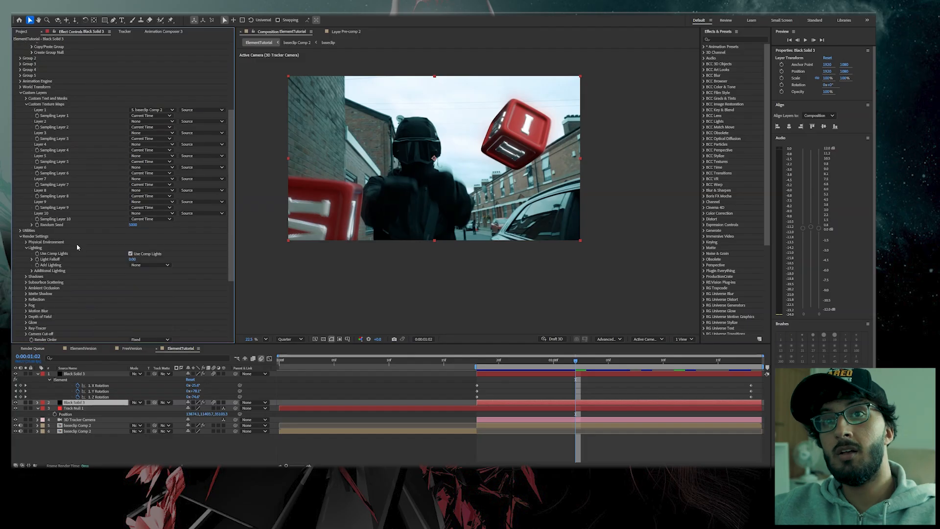
click(131, 235)
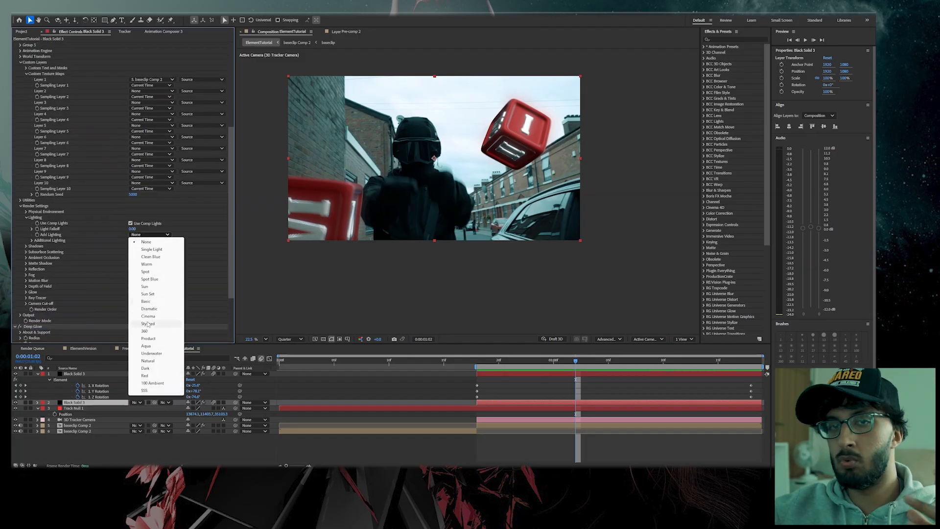
click(156, 353)
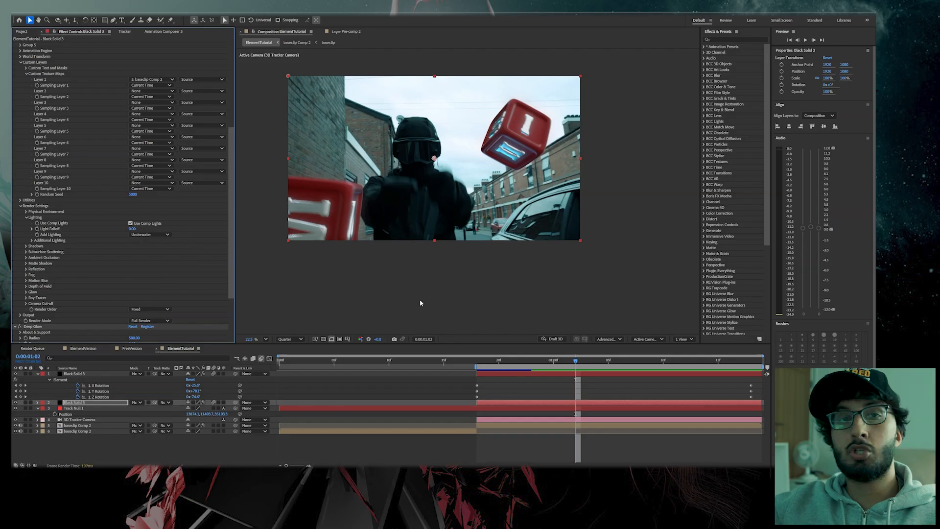
drag(578, 369, 593, 343)
key(space)
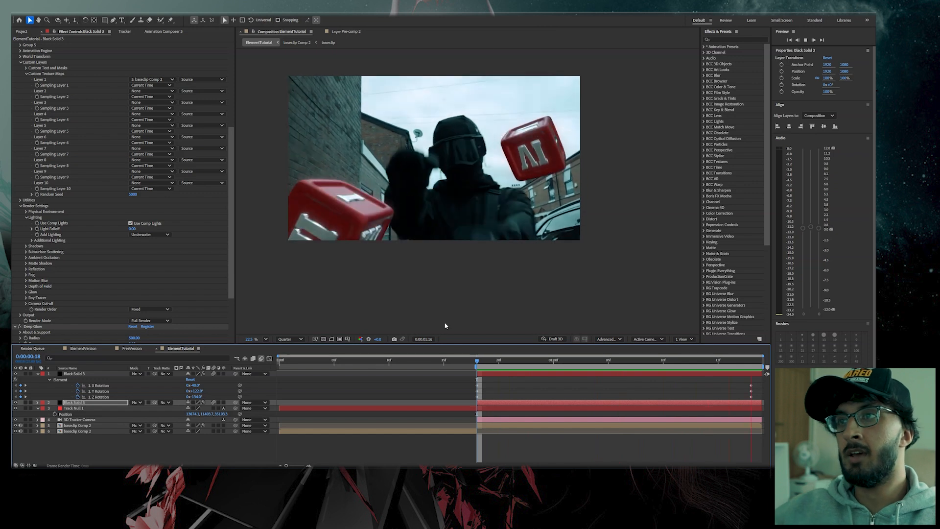
Examine the relit dice at 0:00:01:18 and 0:00:00:18, and play back the shot
drag(503, 361, 751, 330)
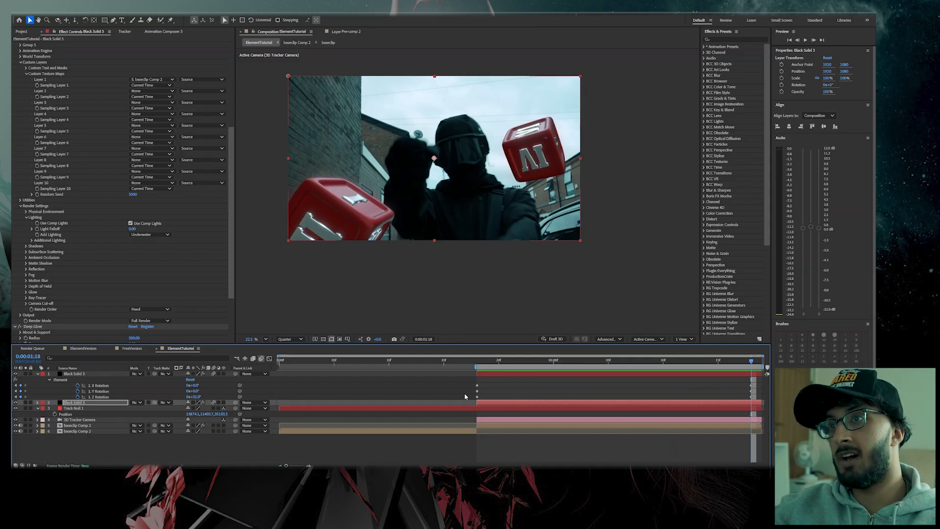
click(477, 361)
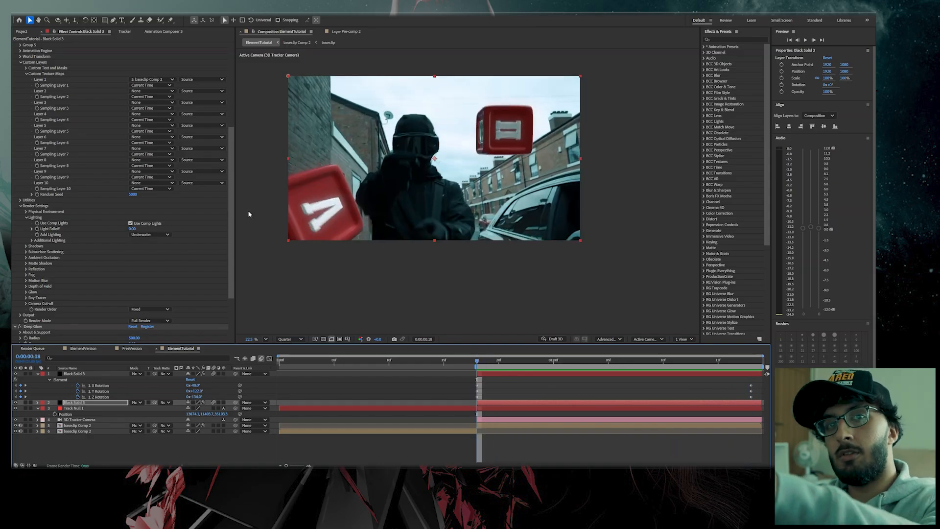
click(483, 362)
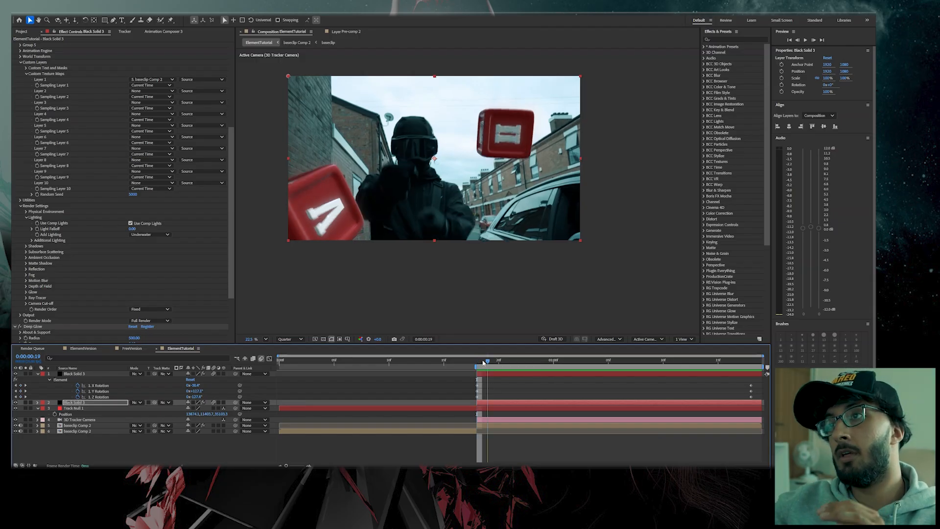
key(k)
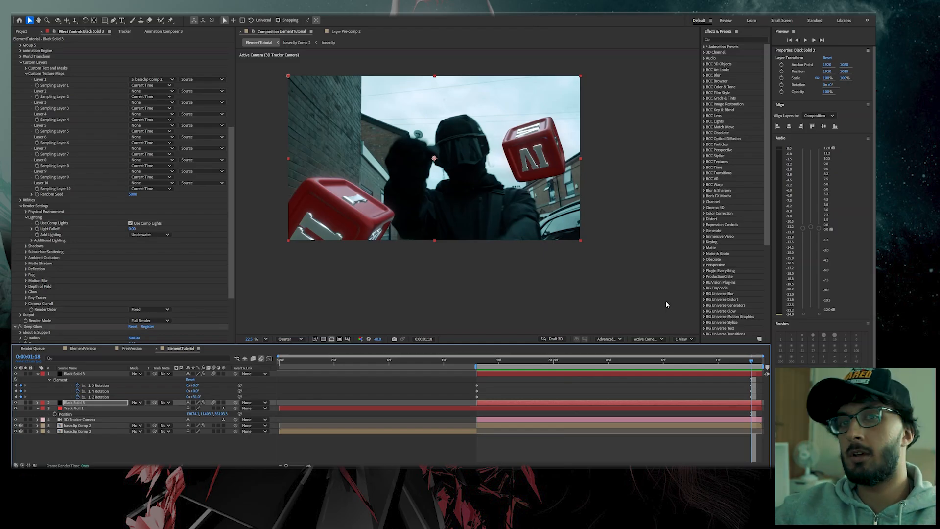
key(space)
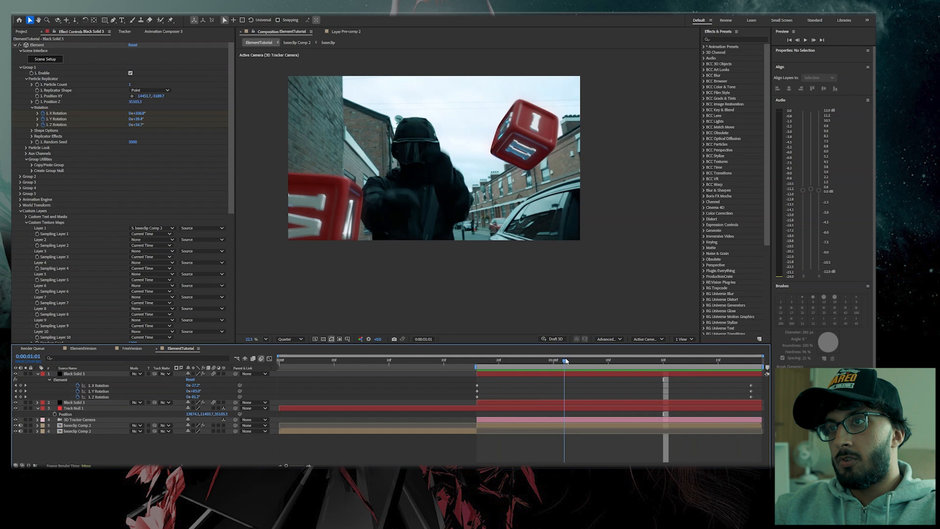
Collapse the layer properties and add a white text layer reading PARANOID over the shot
drag(565, 361, 521, 359)
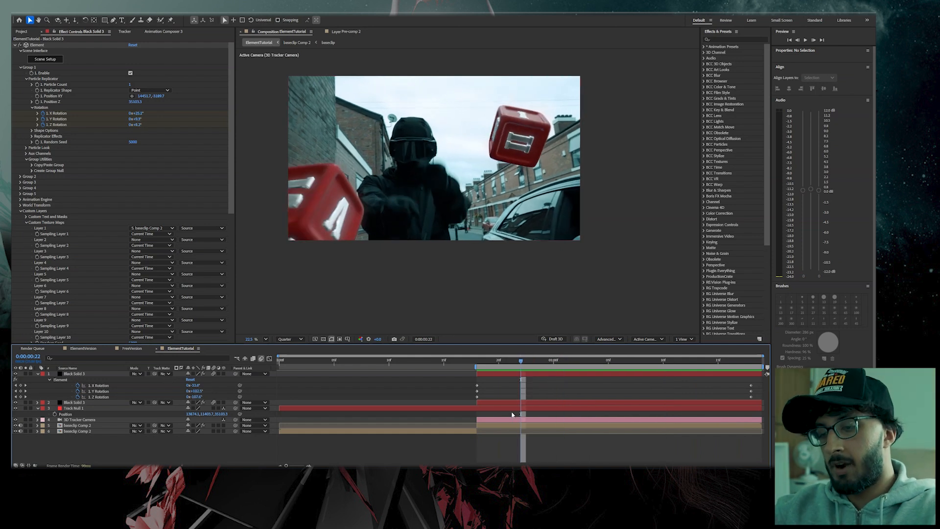
key(u)
click(121, 20)
drag(303, 84, 530, 157)
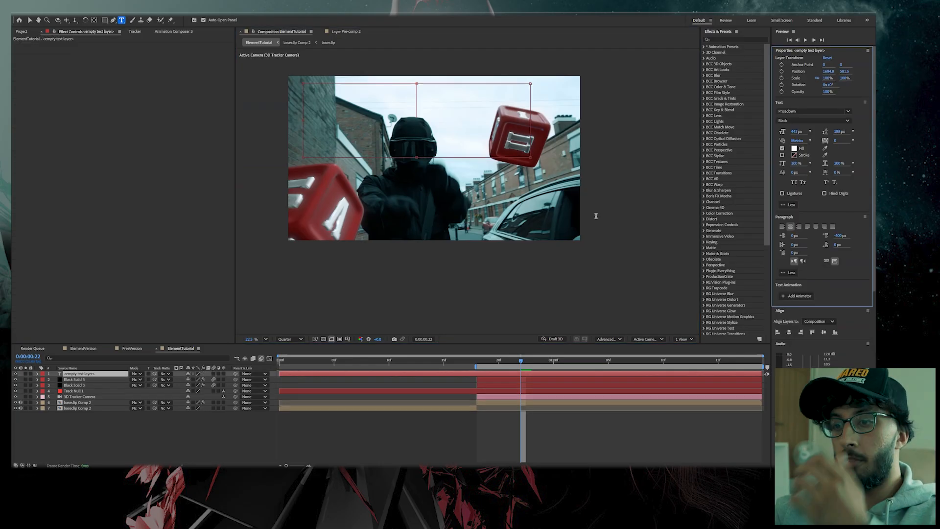
text(PARANOID)
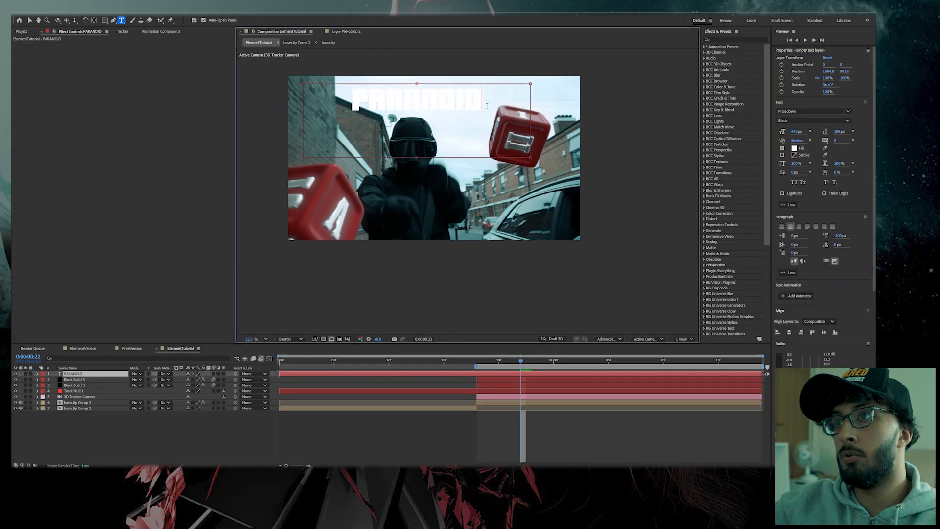
drag(487, 106, 353, 113)
text(ps)
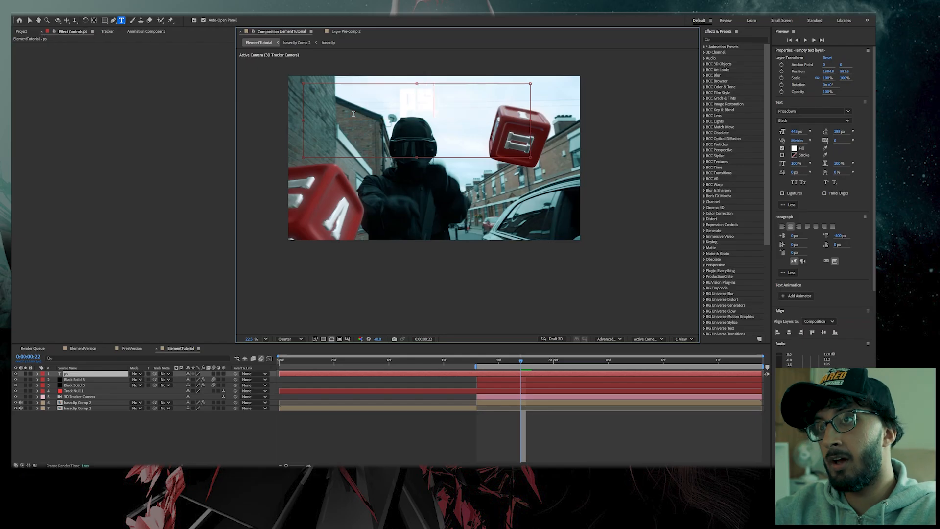
text(ranoid)
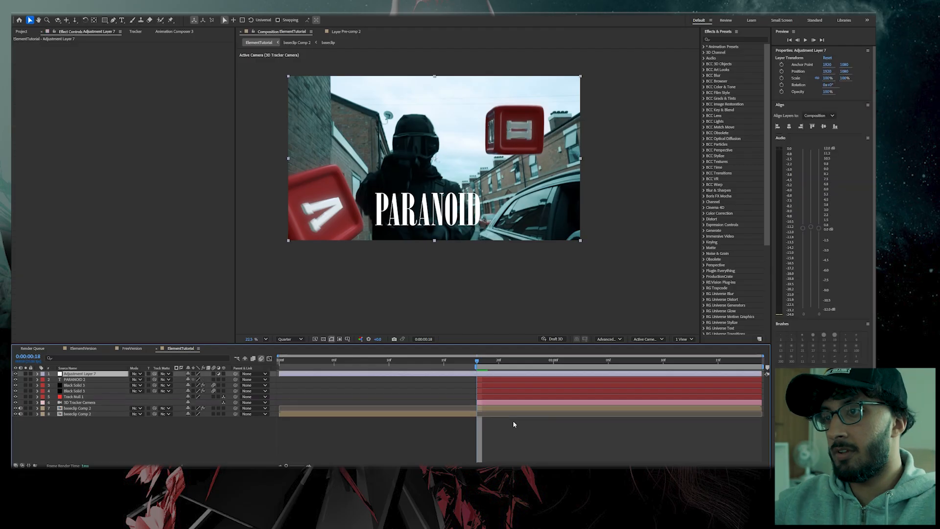
Create a composition-sized black solid above the title and apply the Element effect to it
right_click(224, 437)
mouse_move(245, 351)
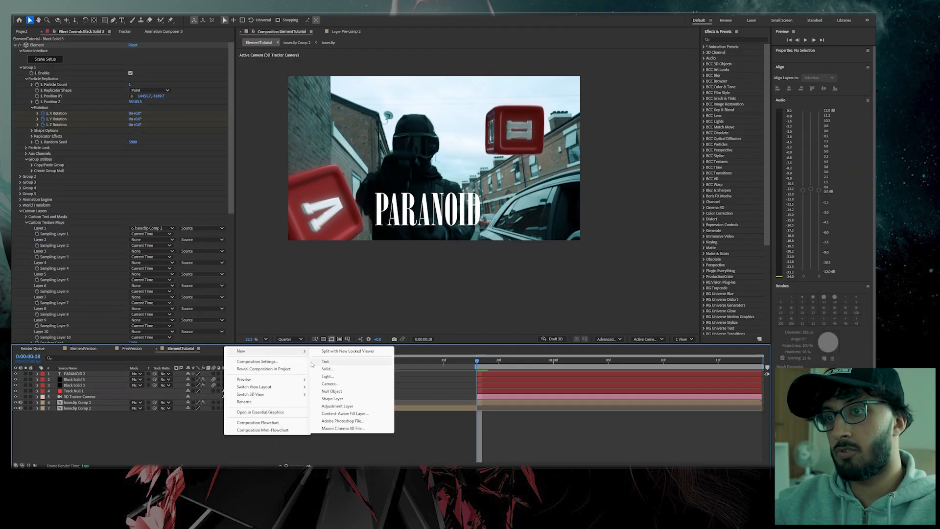
click(361, 375)
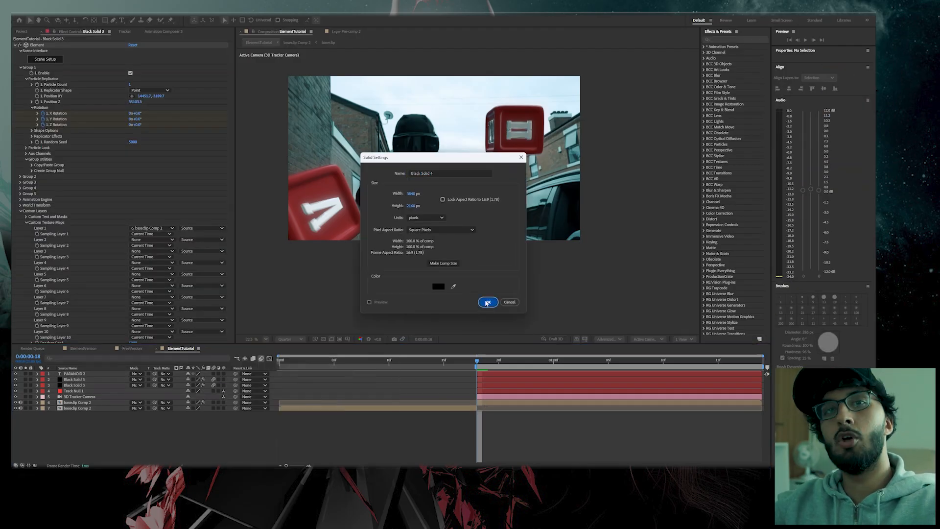
click(483, 296)
key(ctrl+space)
text(elem)
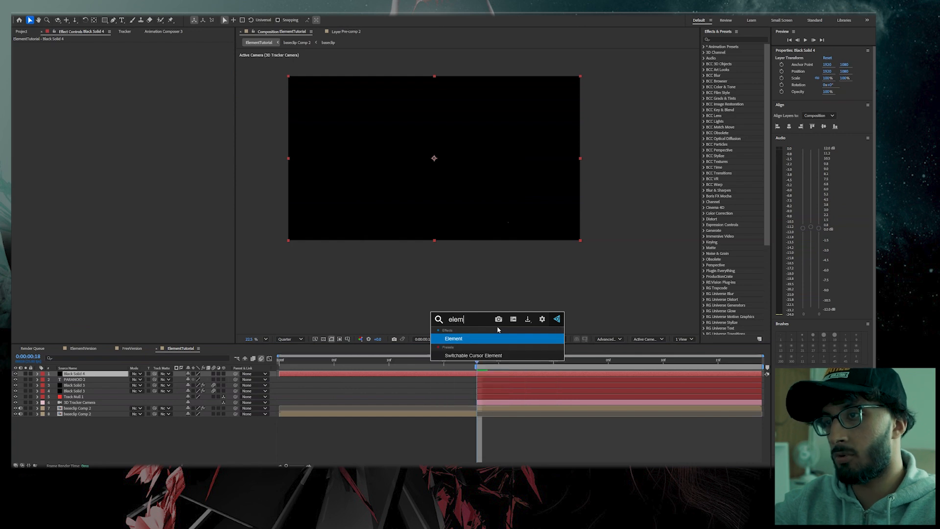
key(Return)
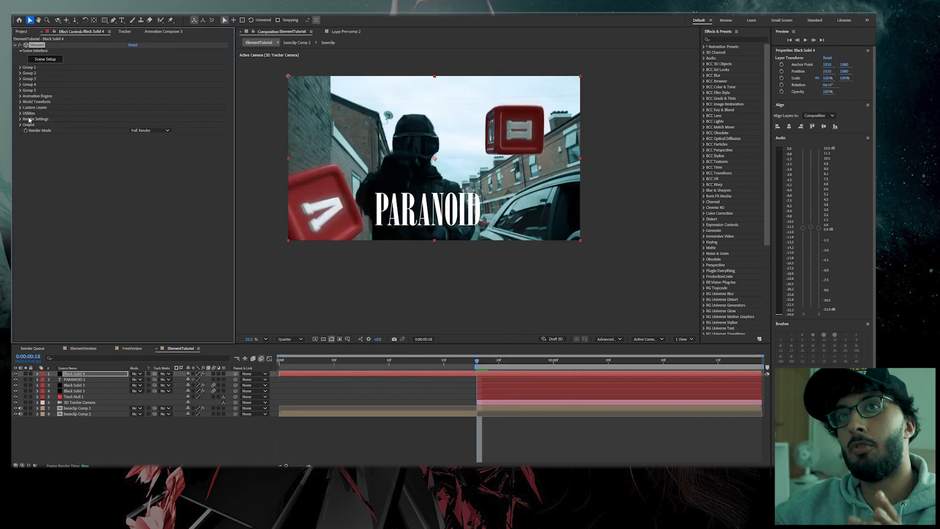
Assign layer 7, baseclip Comp 2, as Layer 1 of the new Element effect's custom texture maps
click(21, 108)
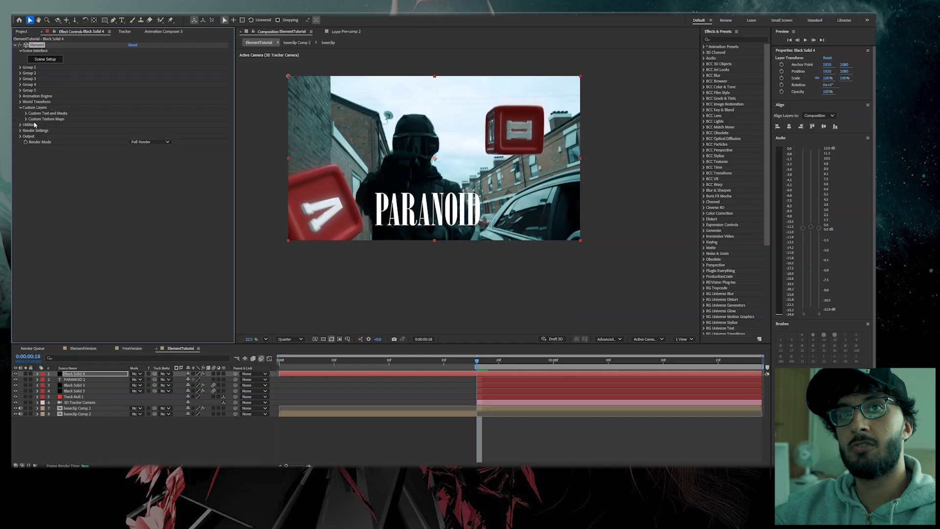
click(26, 119)
click(141, 126)
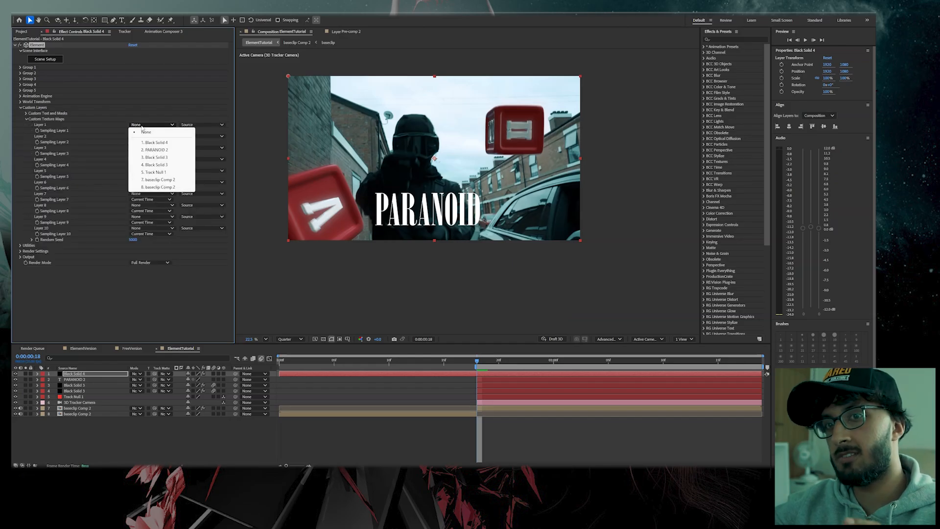
click(158, 179)
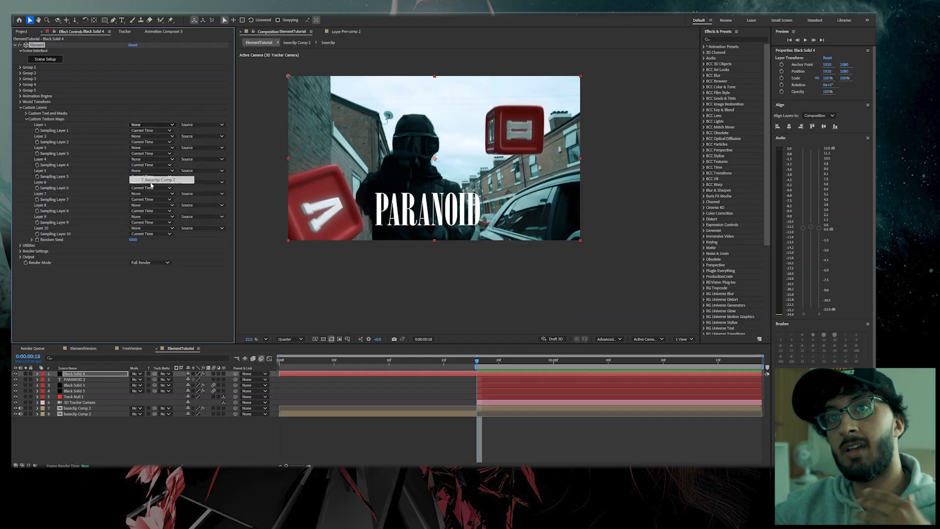
Set Add Lighting to Underwater in the new Element effect's render settings
click(21, 252)
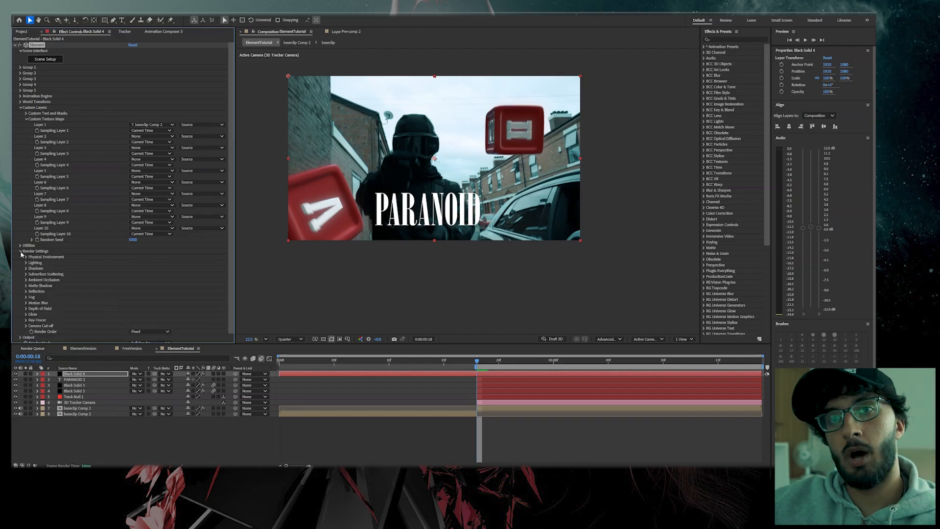
click(26, 263)
click(142, 281)
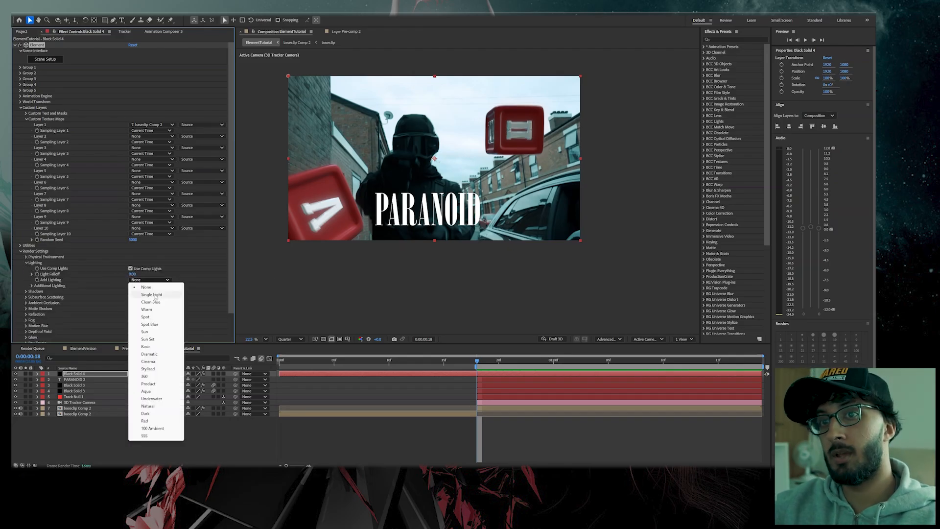
click(151, 399)
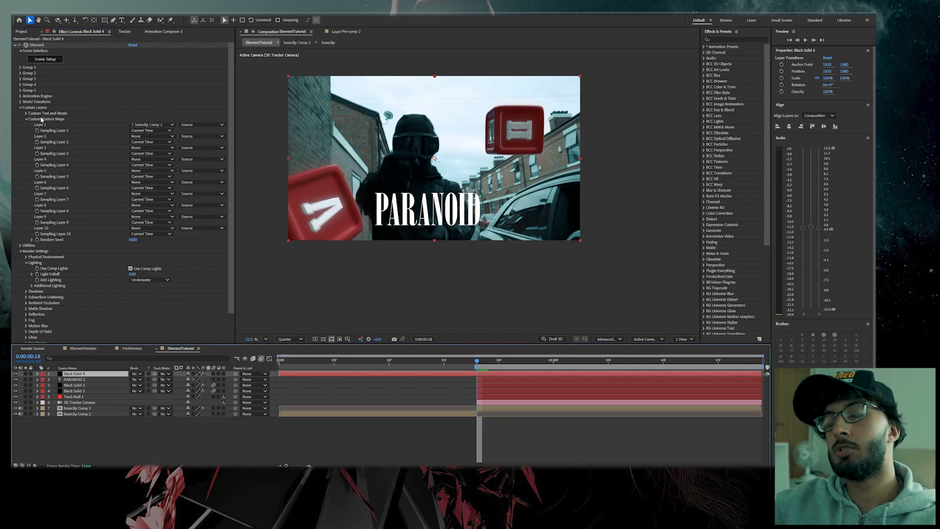
Assign the PARANOID text layer as Path Layer 1 in the Element effect's custom text and masks
click(25, 119)
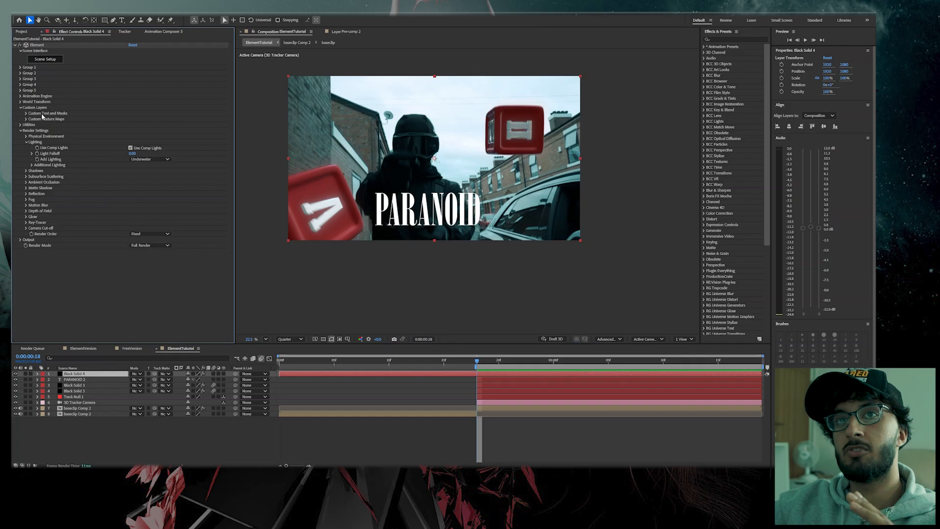
click(27, 113)
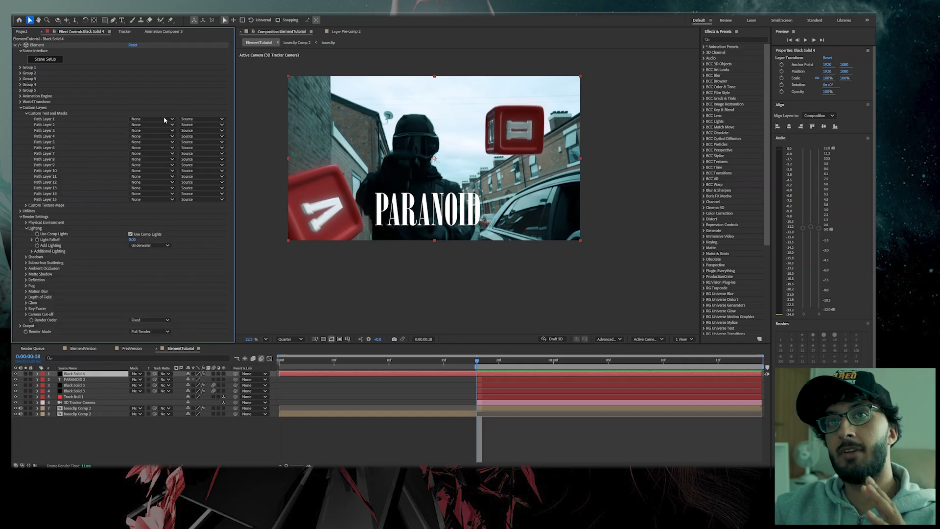
click(137, 120)
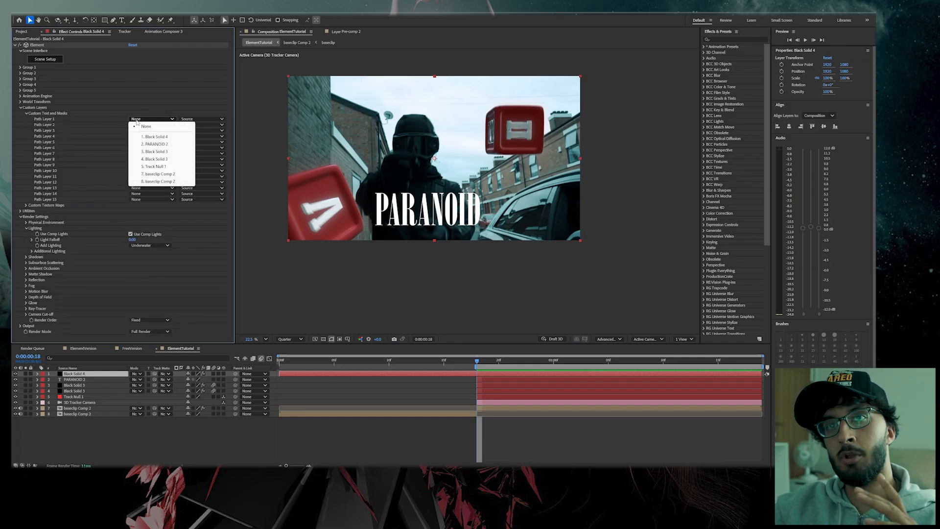
click(157, 144)
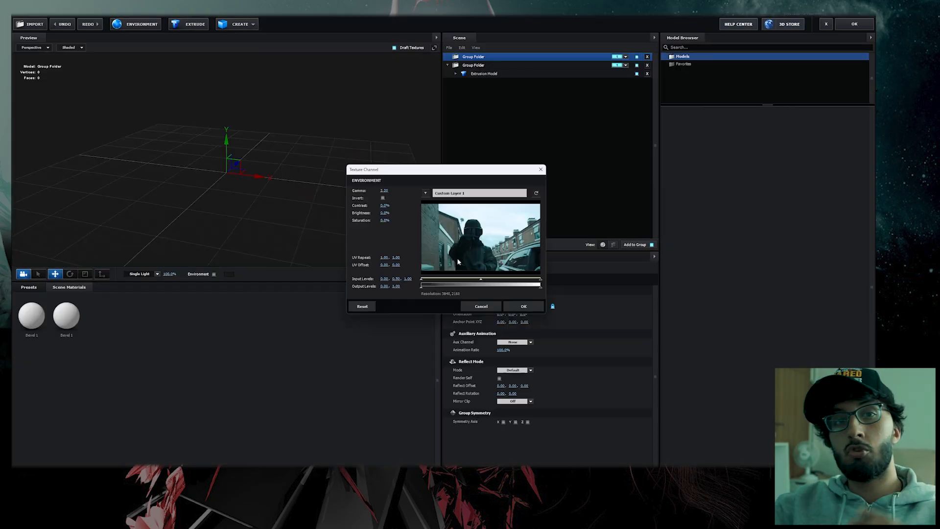
Set the Element scene's environment texture to Custom Layer 1
click(426, 193)
click(443, 204)
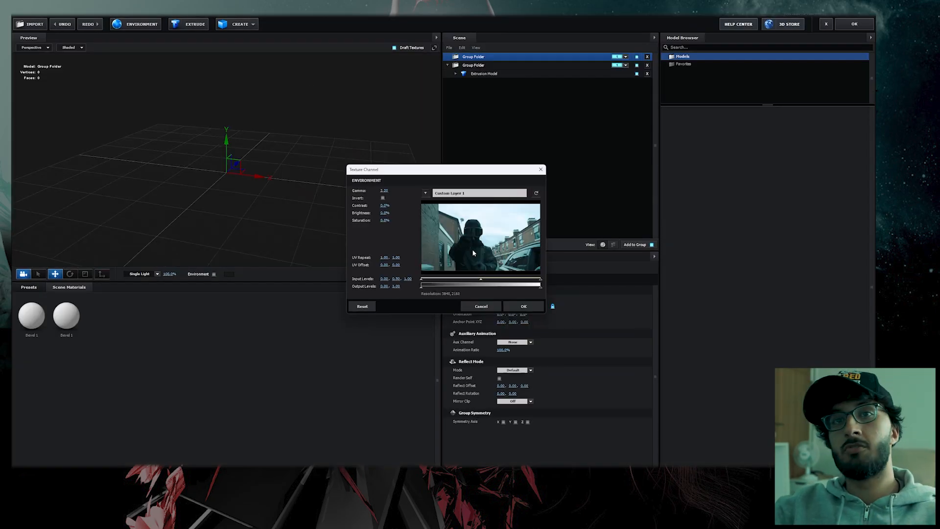
click(514, 308)
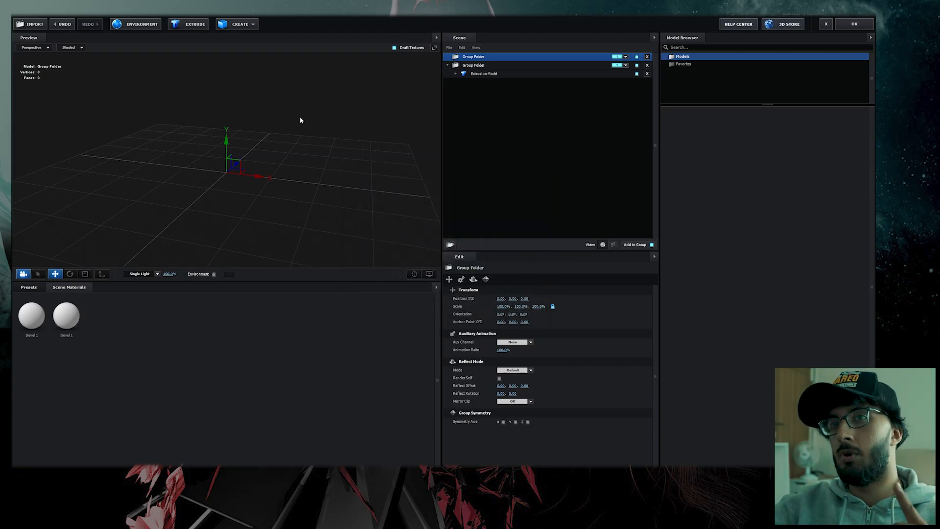
Extrude the PARANOID path into a 3D model and raise its bevel scale to thicken the letters
click(189, 25)
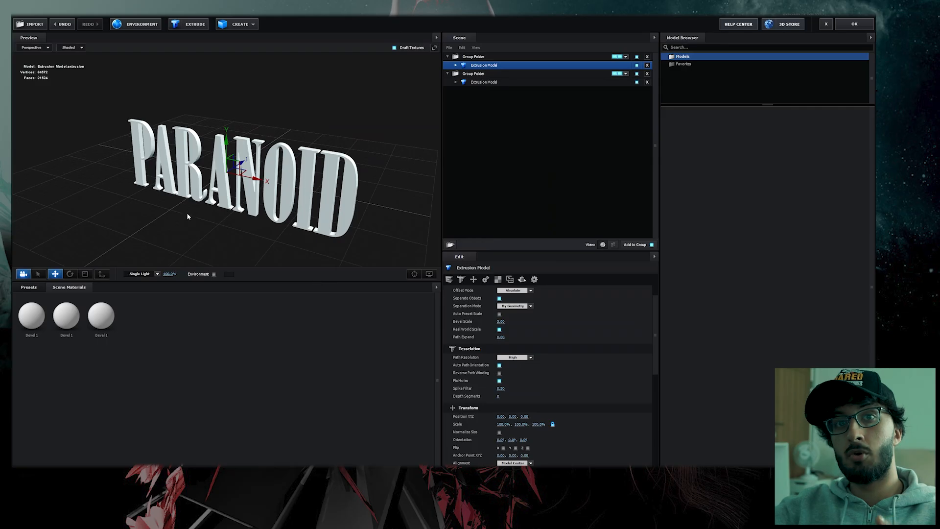
drag(178, 219, 359, 101)
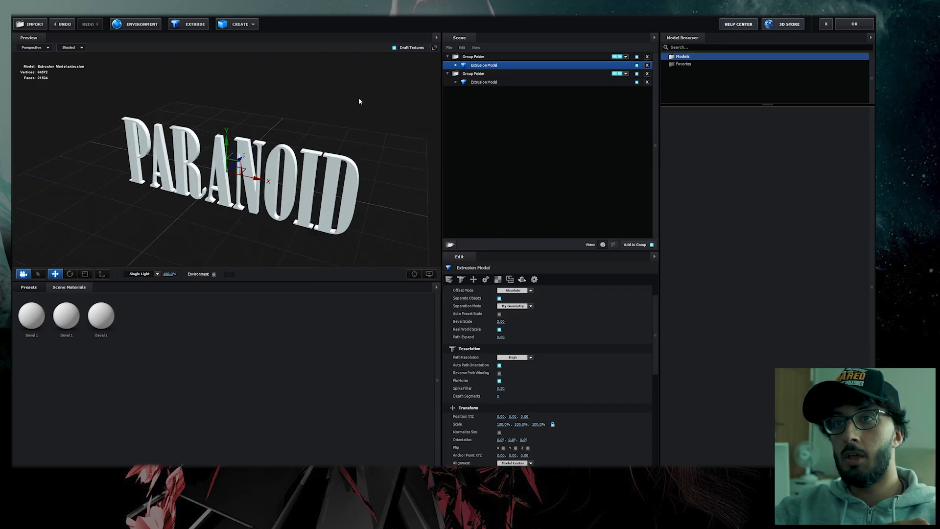
drag(277, 116, 325, 180)
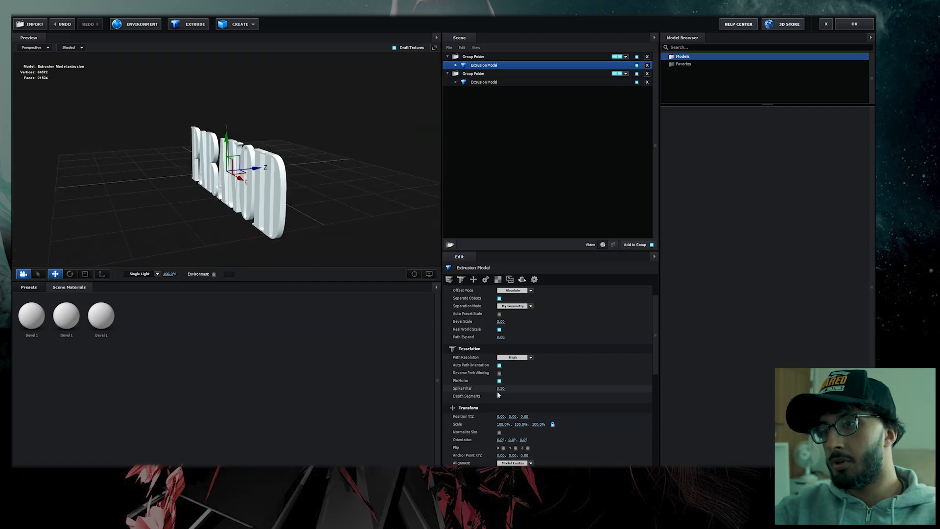
scroll(478, 336, up, 1)
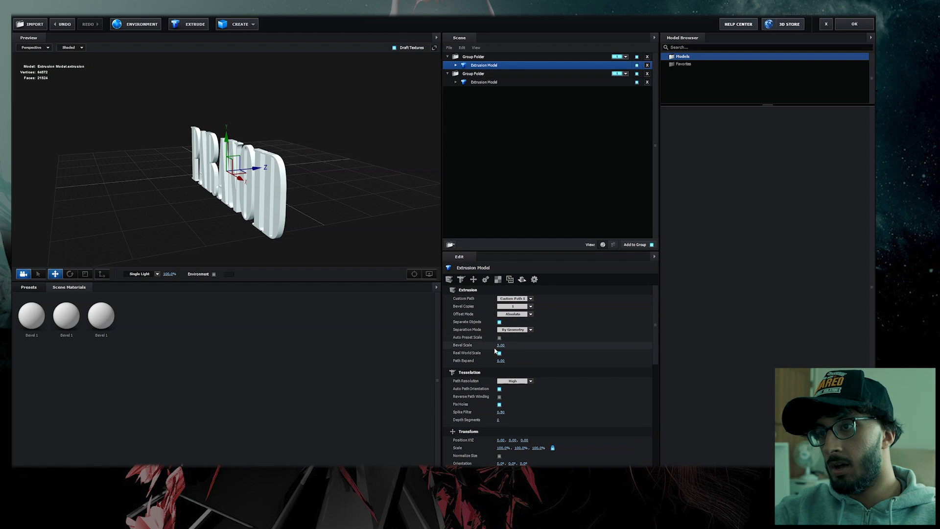
drag(508, 342, 513, 277)
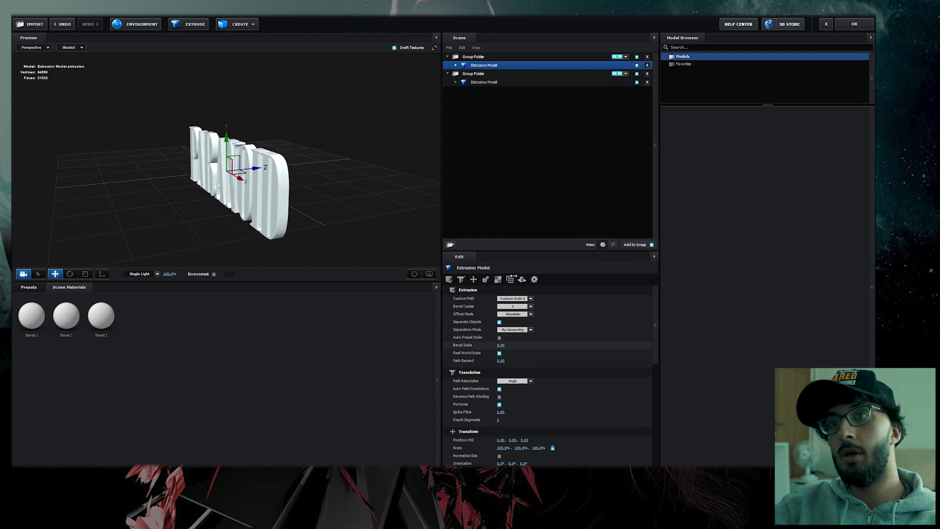
Apply a clean light metal material from the Pro_Shaders_2 Metal presets to the extruded title and accept the scene
click(39, 291)
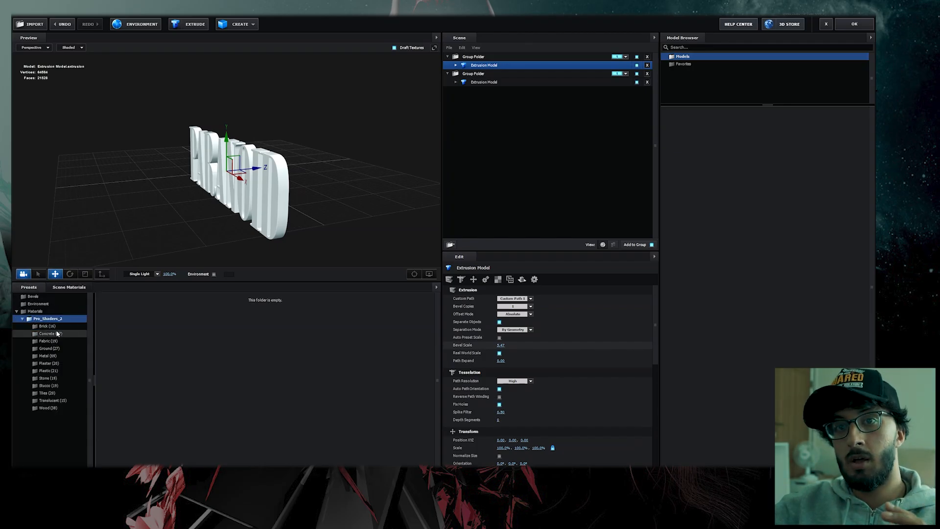
click(58, 333)
click(59, 378)
click(53, 370)
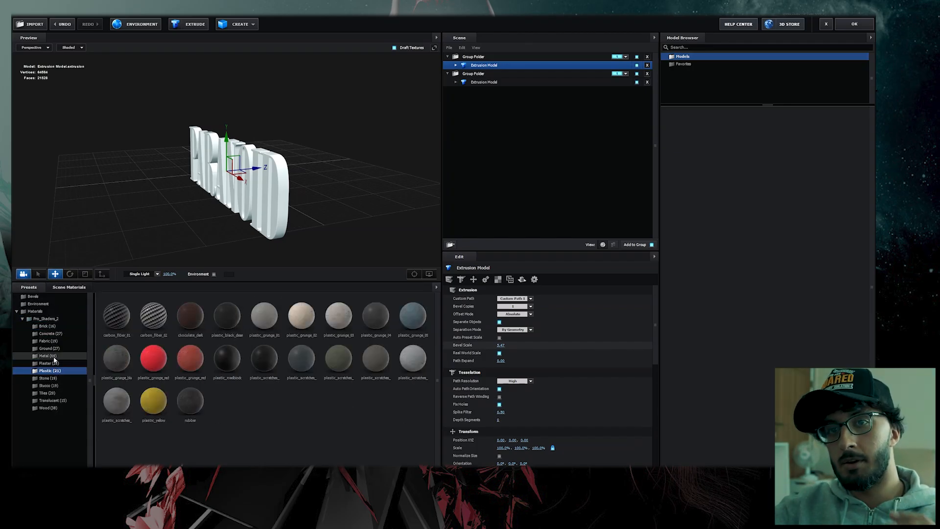
click(54, 356)
scroll(157, 352, down, 1)
drag(153, 334, 361, 145)
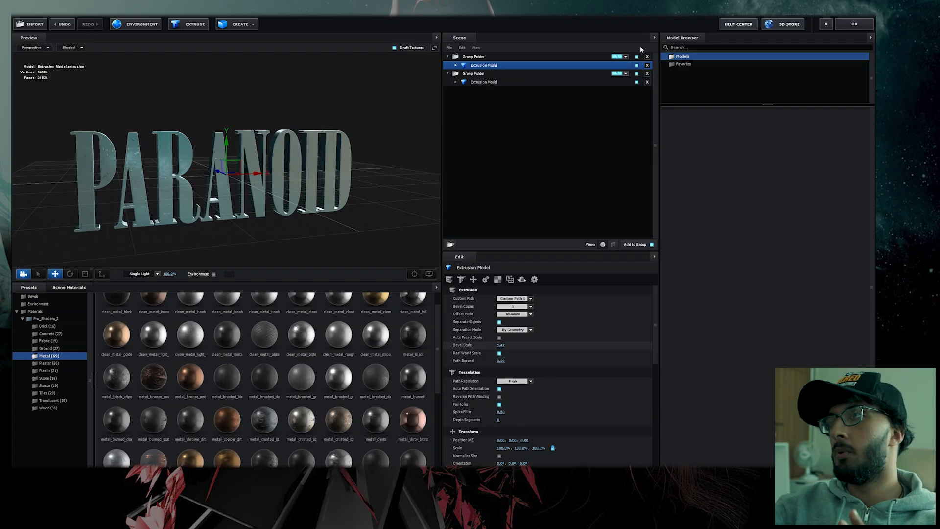
click(853, 25)
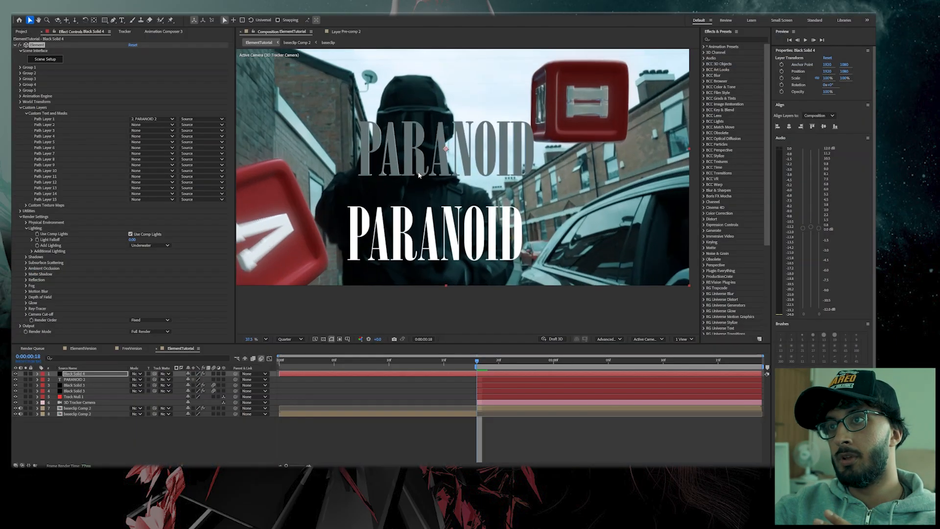
Hide the flat PARANOID text layer and cut away the part of Black Solid 4 before 0:00:00:18
scroll(444, 155, down, 2)
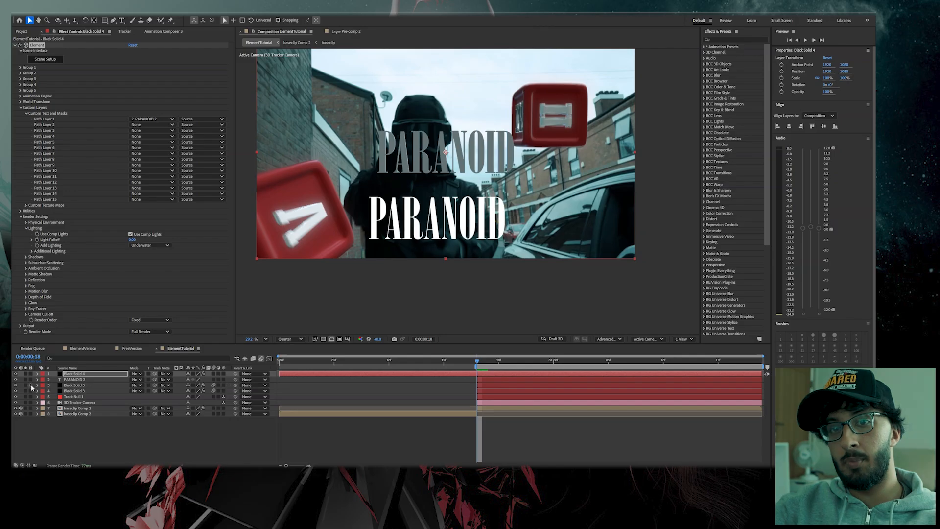
click(15, 379)
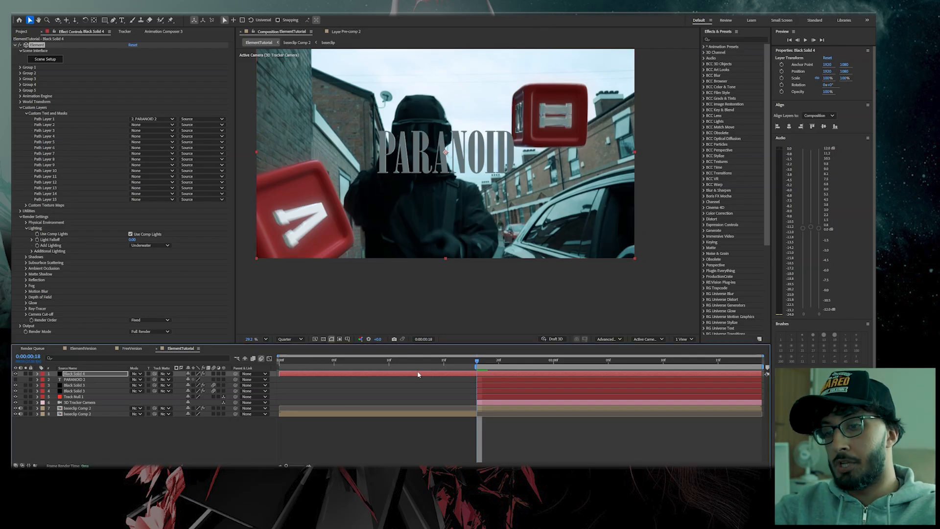
key(ctrl+d)
click(441, 380)
key(Delete)
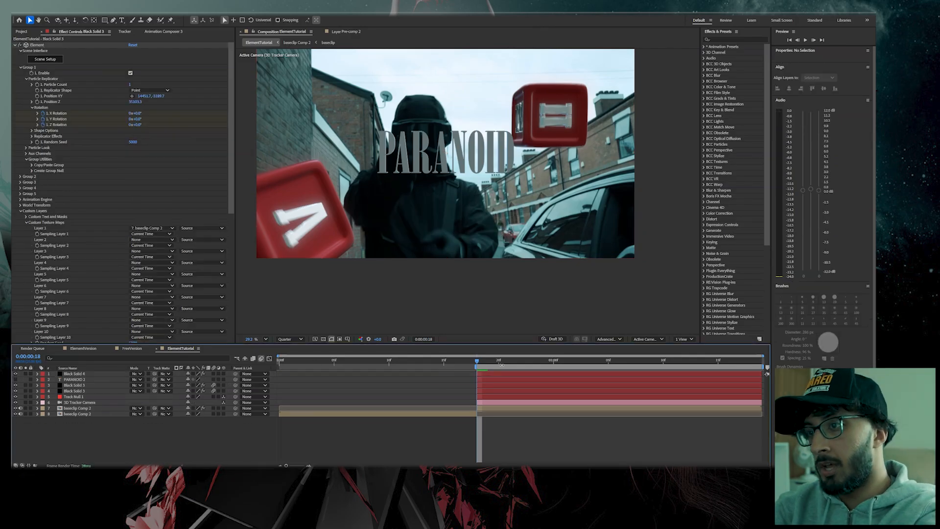
click(482, 375)
scroll(444, 180, down, 1)
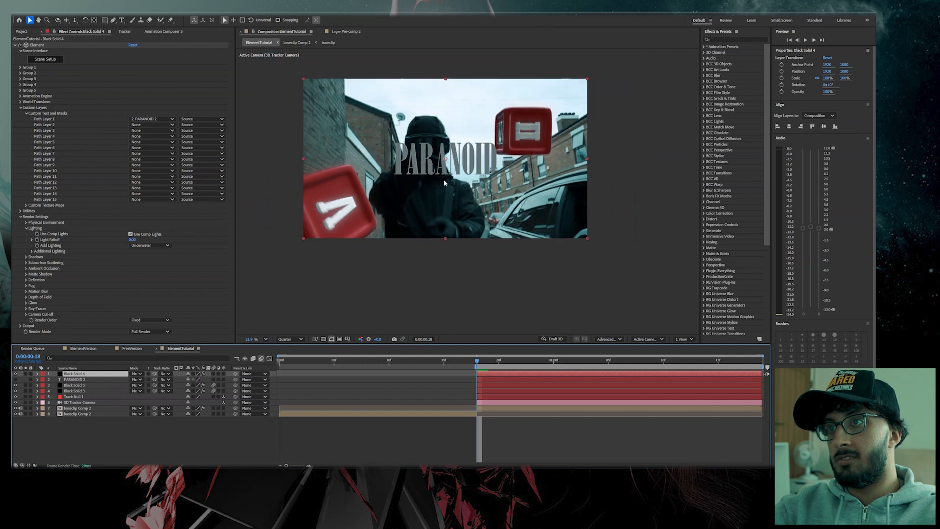
Preview the title over the shot and push it back in depth with Group 1's particle replicator position
key(space)
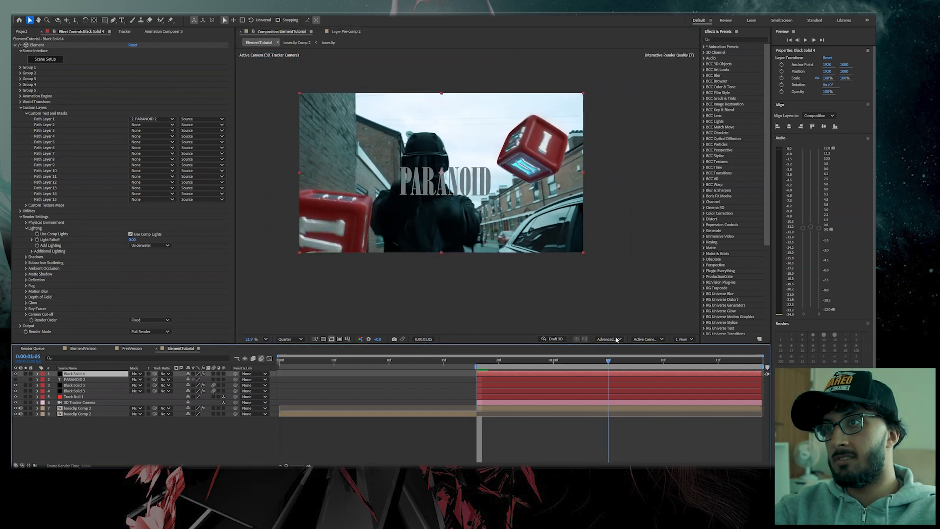
drag(578, 331, 504, 333)
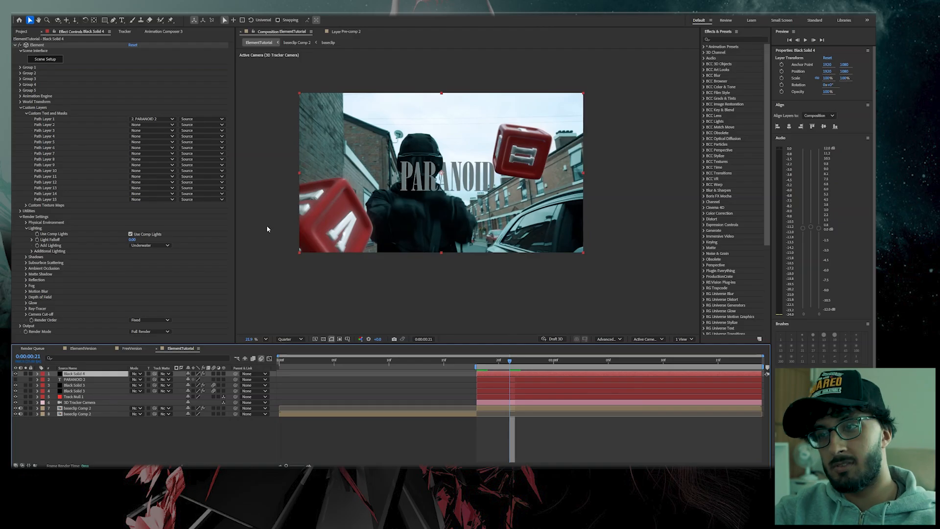
click(20, 67)
click(26, 78)
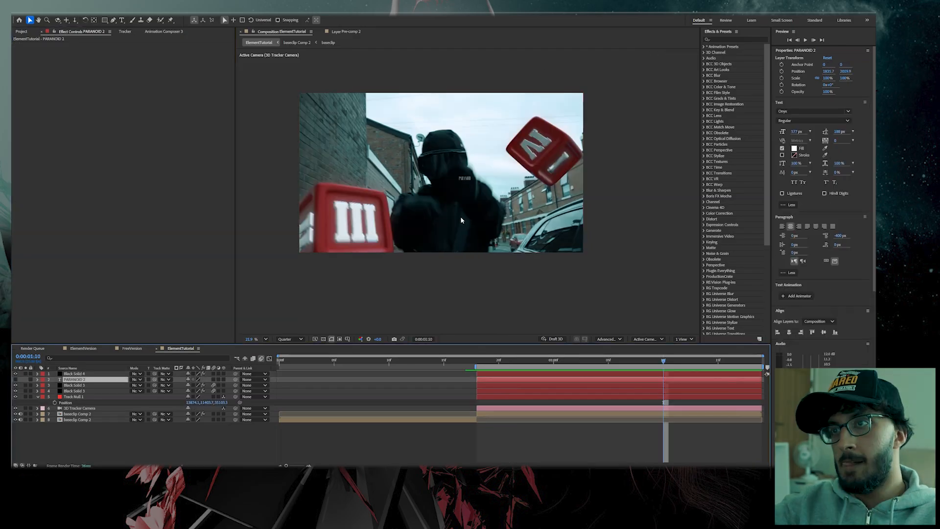
scroll(456, 193, up, 1)
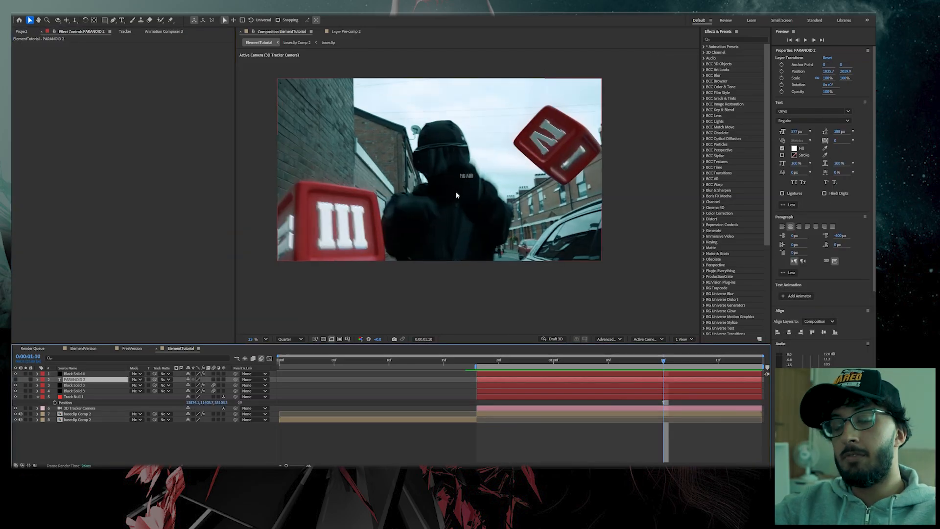
Scale the PARANOID text layer up to about 1354% so the distant 3D title is readable
click(18, 381)
click(18, 381)
key(s)
drag(196, 385, 554, 319)
Apply Deep Glow to Black Solid 4 and adjust its radius and exposure for a subtle glow
key(ctrl+space)
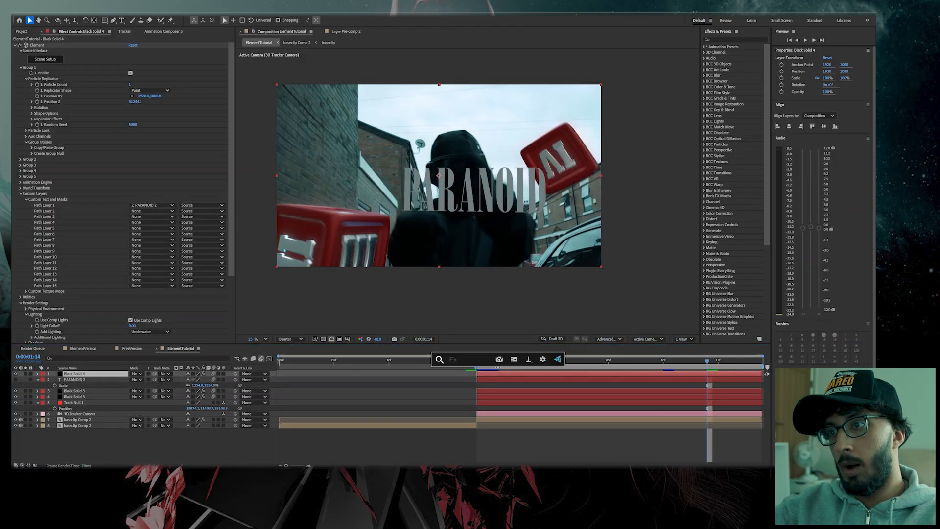
text(d)
key(Return)
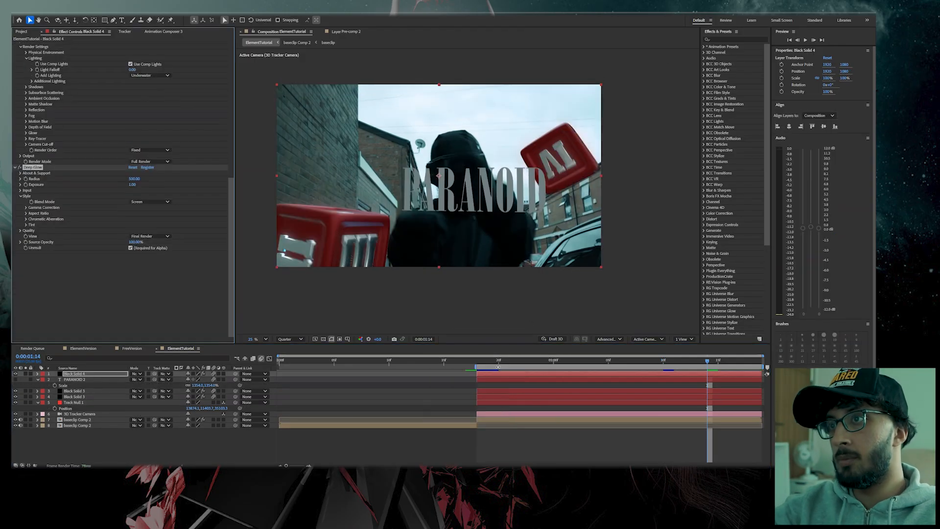
drag(133, 179, 119, 196)
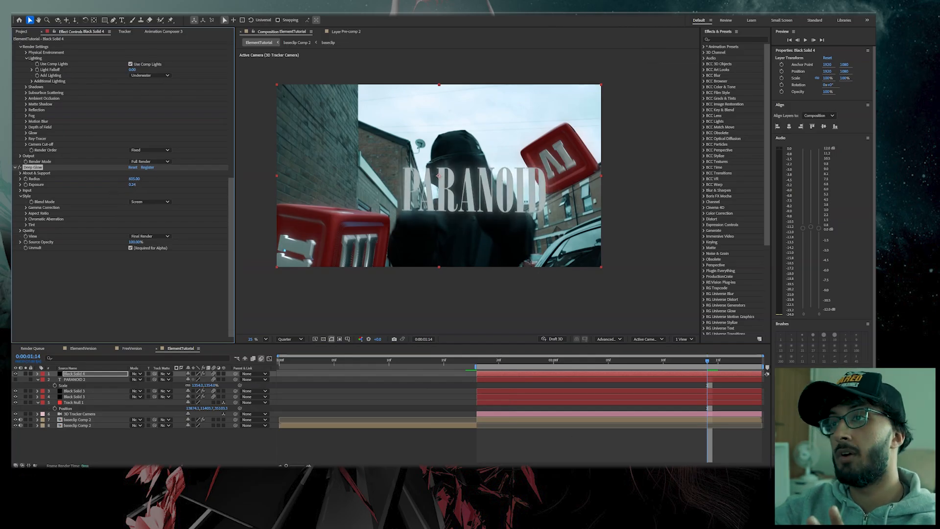
Add a Drop Shadow effect to Black Solid 4 beneath Deep Glow and inspect the title up close
key(ctrl+space)
text(dr)
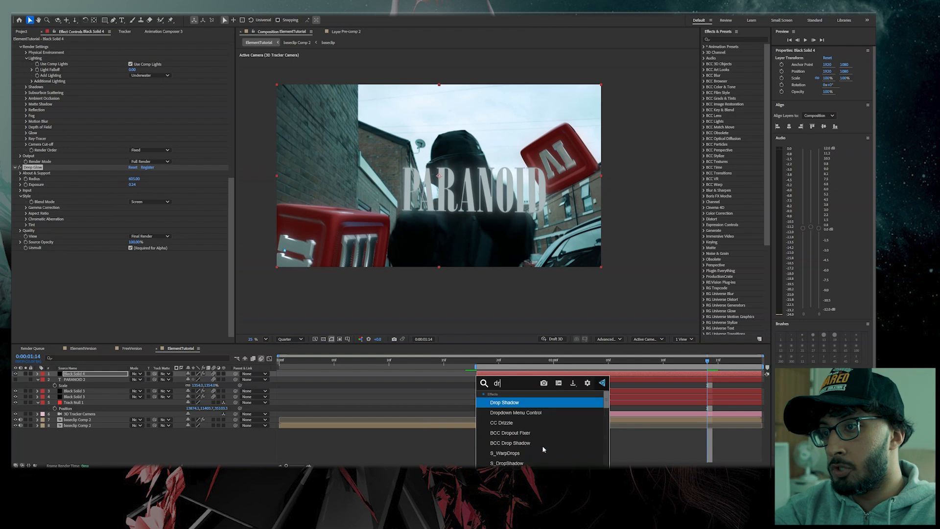
key(Return)
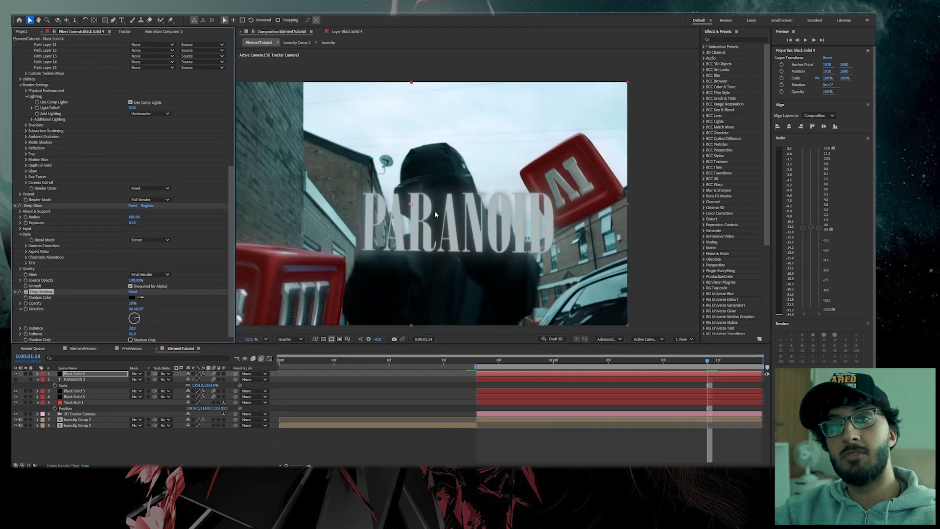
scroll(434, 211, down, 3)
scroll(432, 205, up, 3)
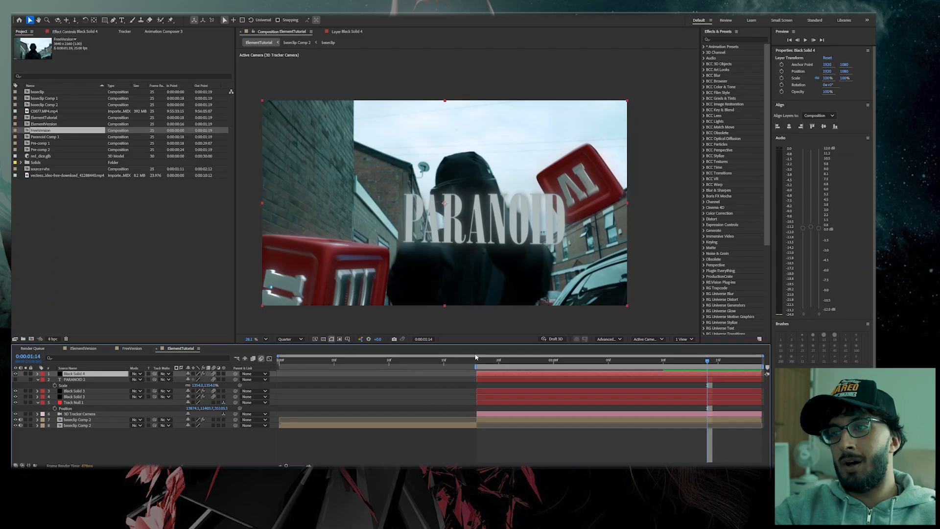
Check the title at other frames and increase the softness of its drop shadow
click(520, 360)
drag(522, 354, 605, 348)
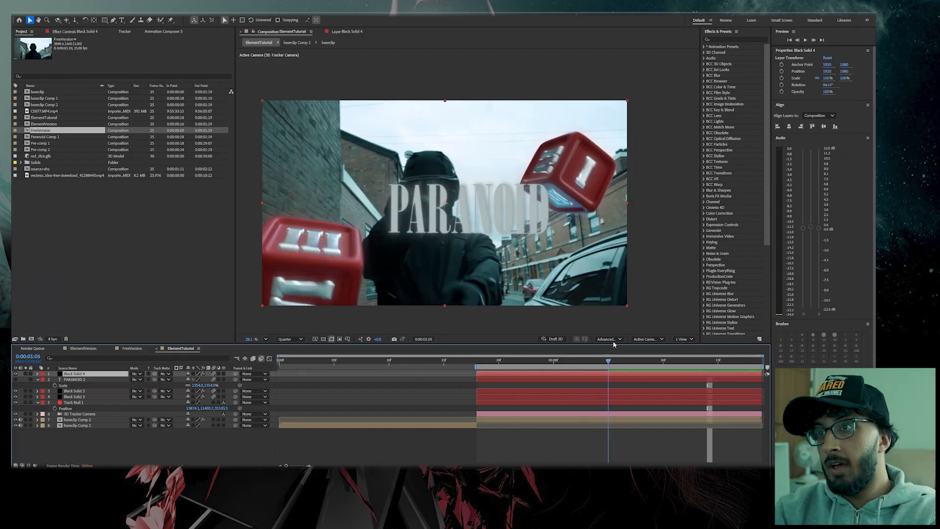
scroll(505, 239, up, 1)
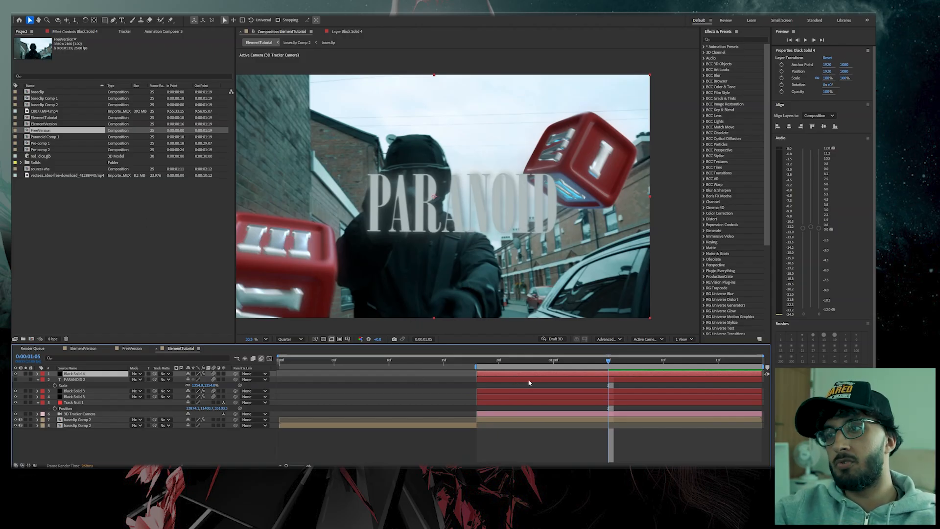
click(77, 32)
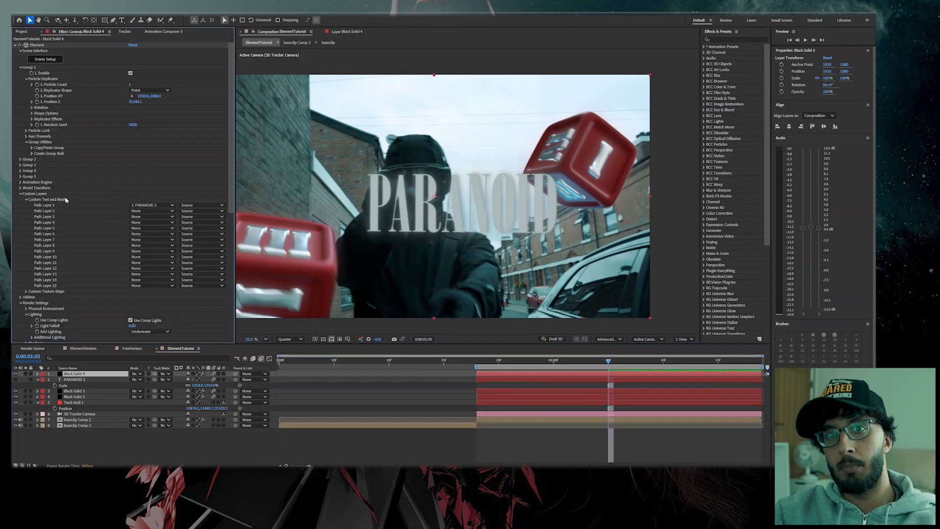
scroll(67, 206, down, 10)
scroll(70, 226, down, 1)
drag(132, 333, 154, 330)
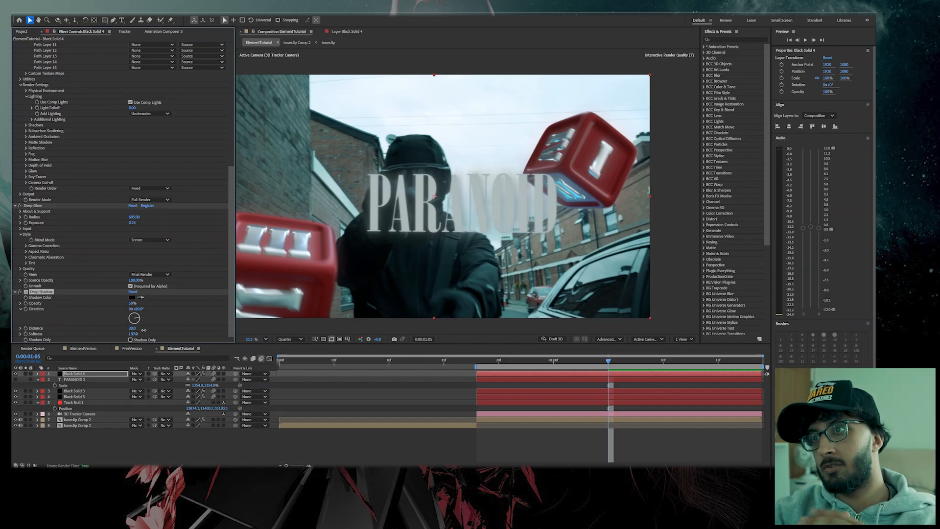
Enlarge the PARANOID text layer to a scale of about 2057%
click(492, 379)
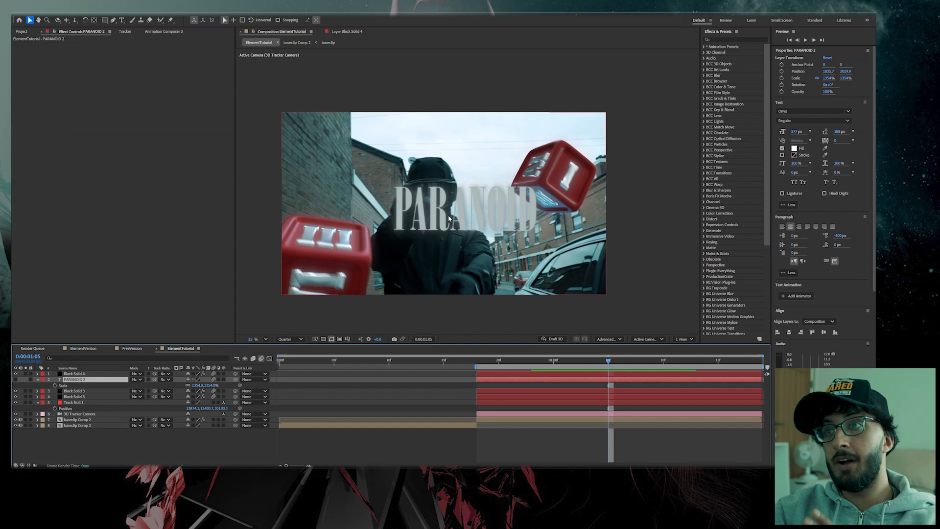
click(17, 385)
drag(196, 385, 371, 309)
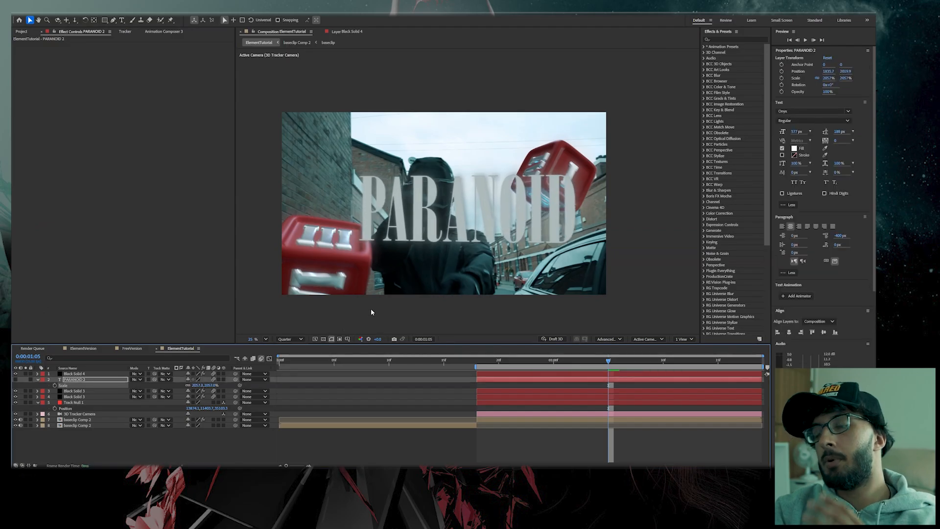
Rotate the PARANOID title on Black Solid 4 to about -25° around Y in Element's Group 1
click(503, 373)
click(31, 108)
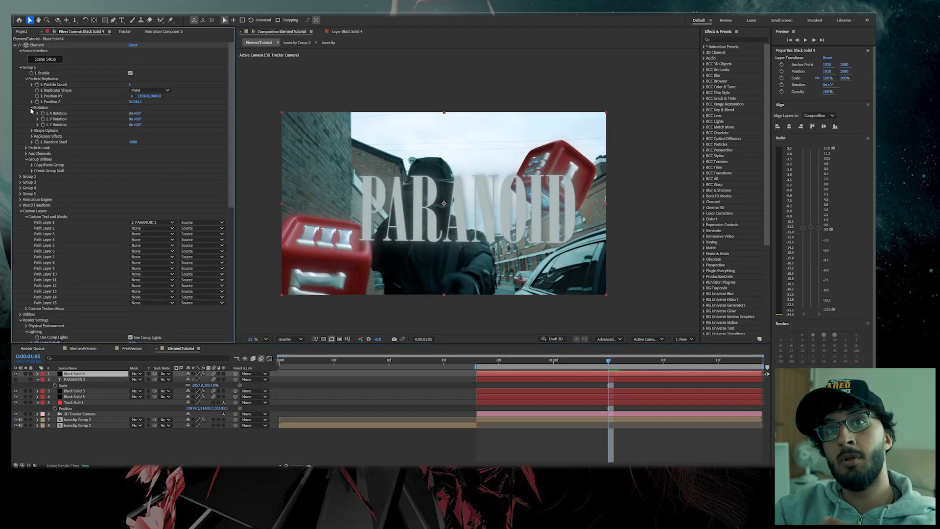
drag(134, 119, 139, 131)
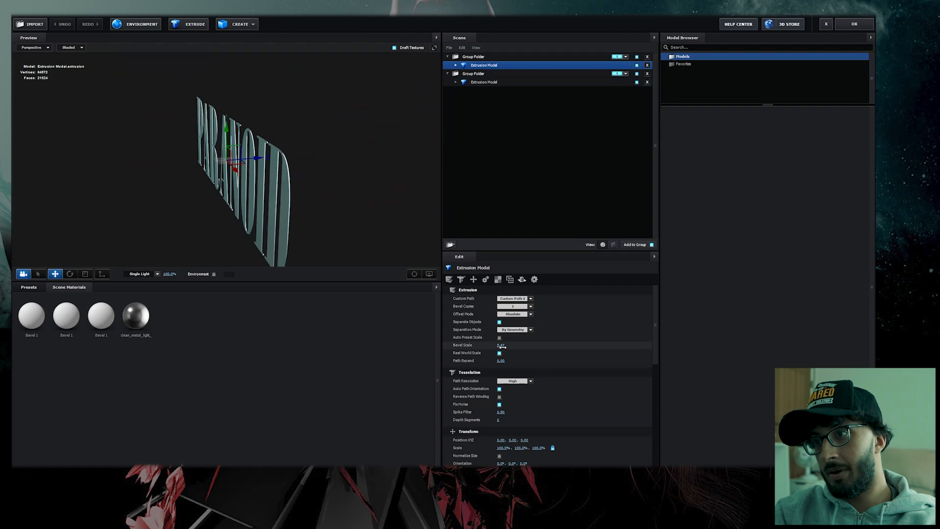
Thicken the PARANOID letters by raising the extrusion model's bevel scale in Scene Setup, and preview the title at other frames
mouse_move(501, 344)
mouse_down()
mouse_move(527, 344)
mouse_move(514, 345)
mouse_up()
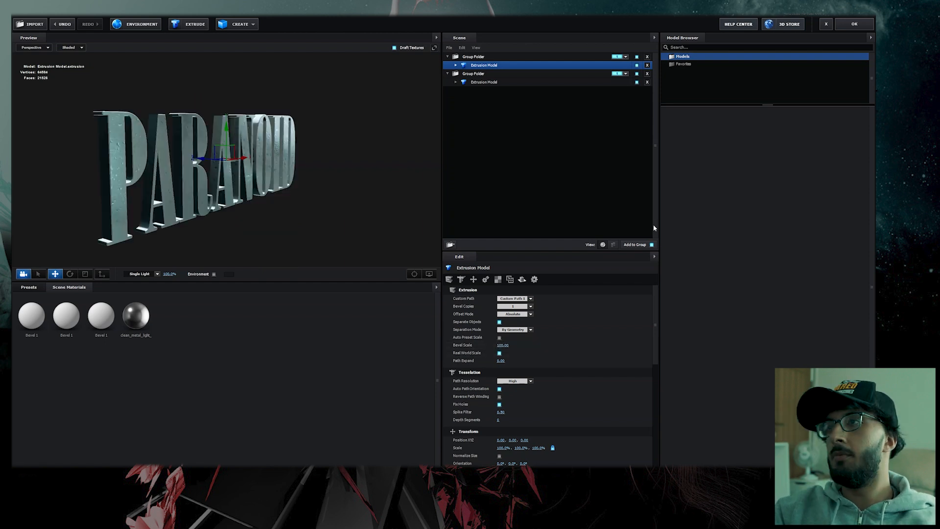
click(862, 20)
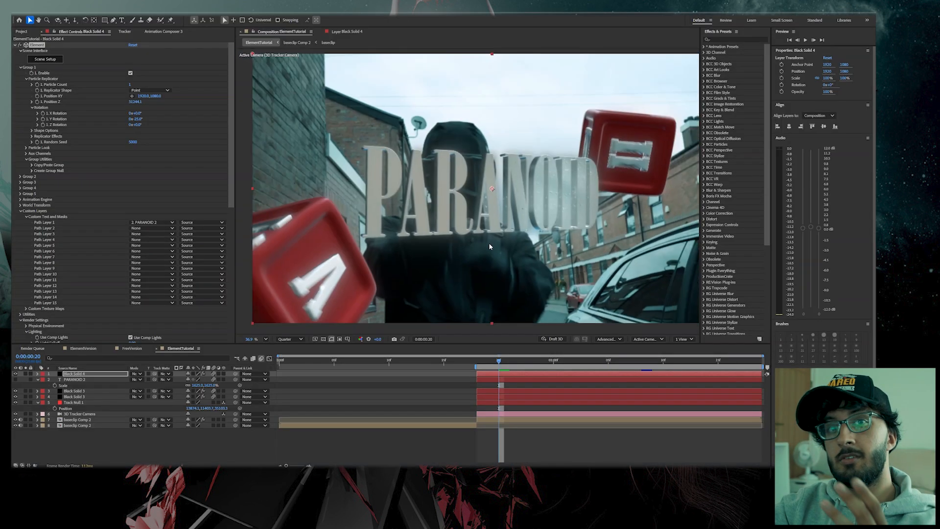
scroll(490, 246, down, 1)
click(503, 366)
key(space)
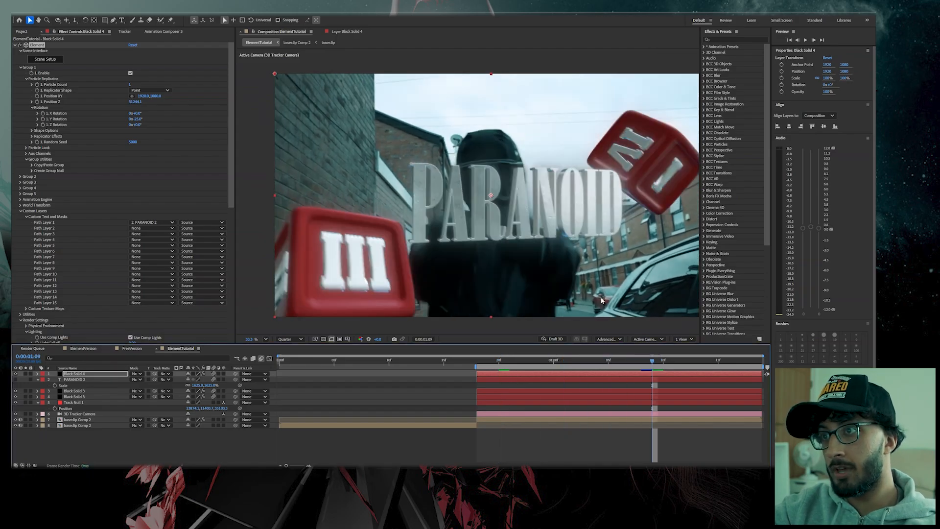
scroll(522, 217, down, 1)
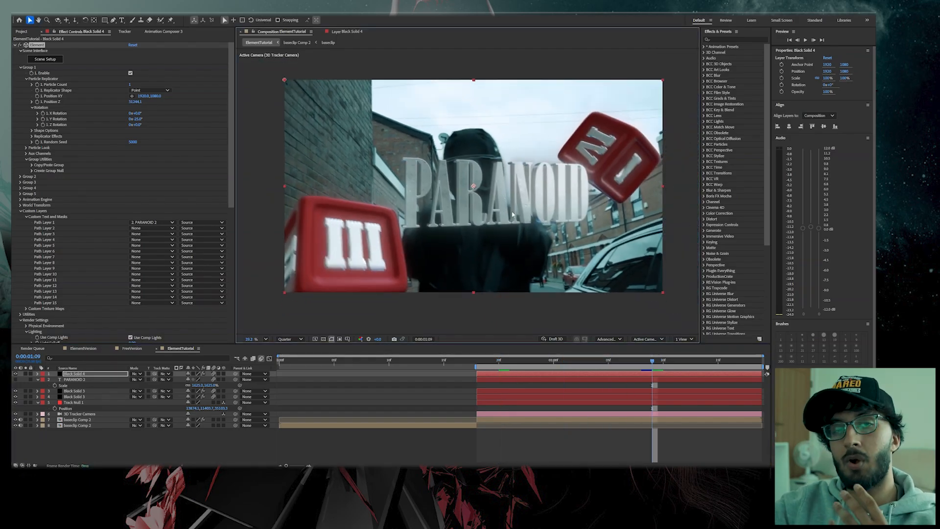
drag(651, 361, 565, 362)
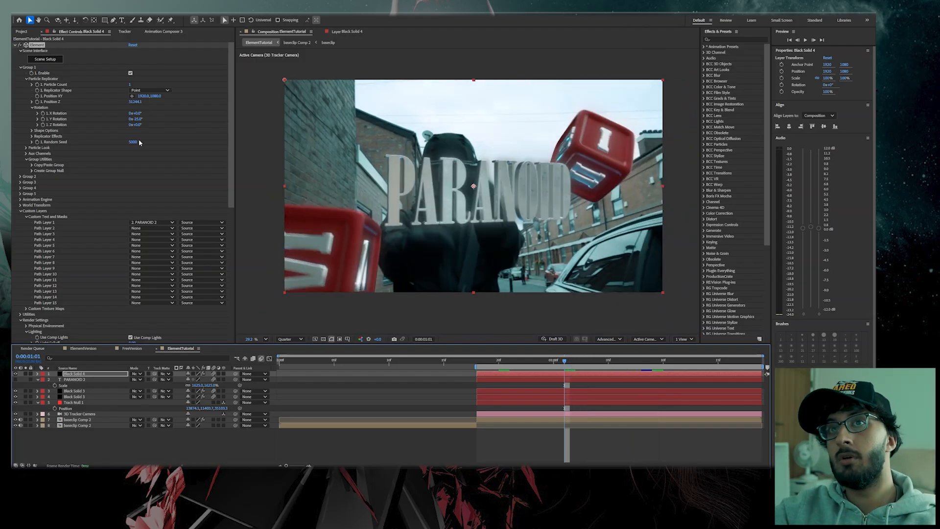
Move the title's Group 1 position to about -1284, 620 and enlarge the PARANOID text layer to about 1976%
drag(142, 96, 118, 144)
drag(200, 385, 235, 385)
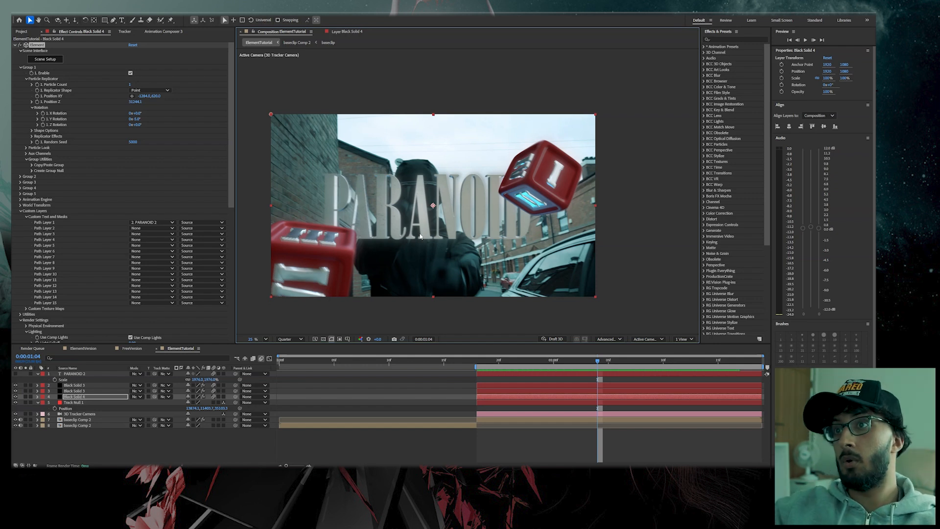
Shift the die on the selected Black Solid 3 further right, away from the title, and check a later frame
click(520, 391)
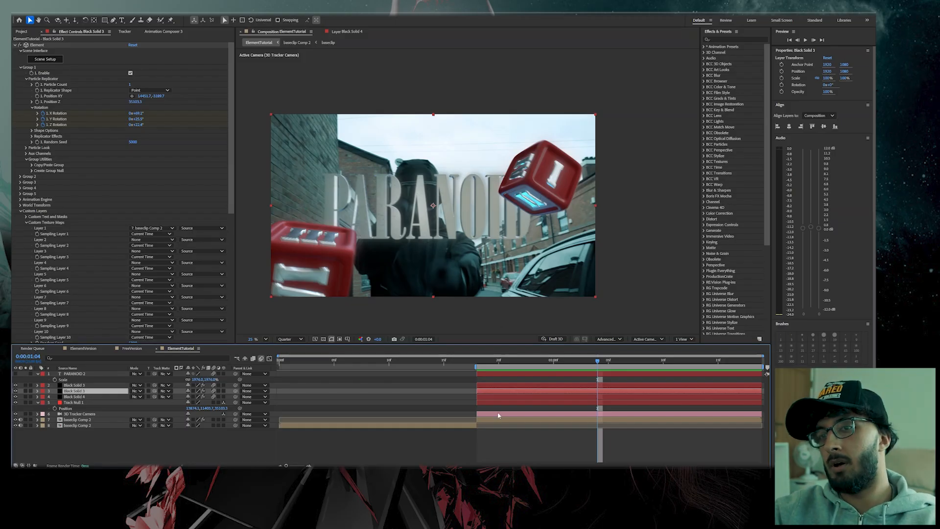
drag(144, 96, 631, 73)
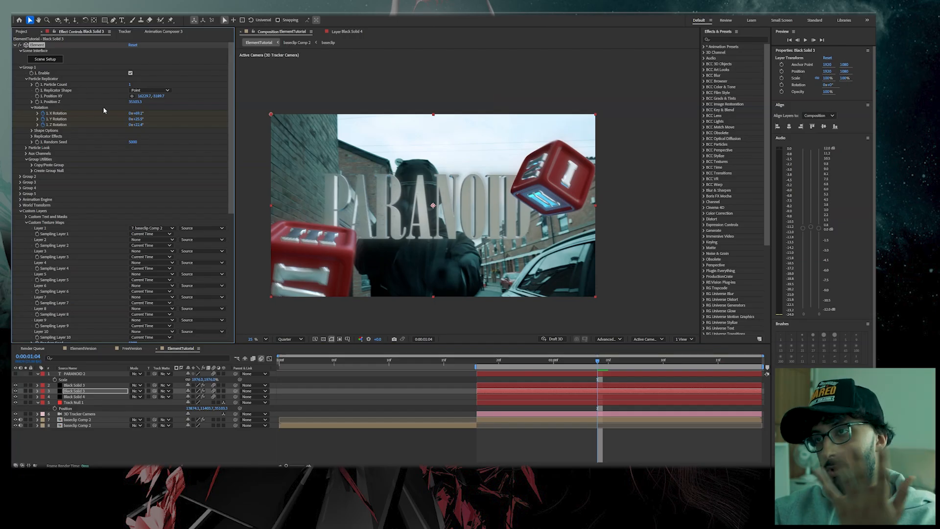
drag(141, 96, 312, 81)
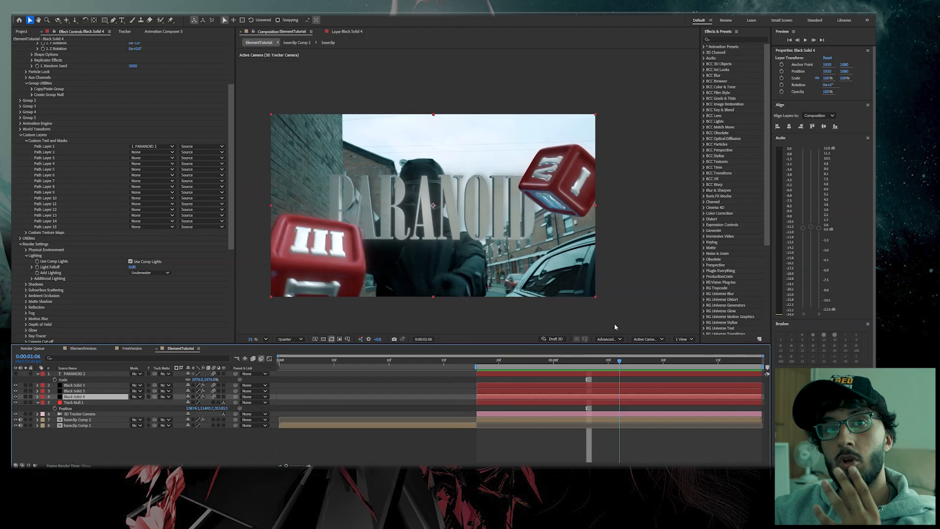
mouse_move(615, 324)
mouse_down()
mouse_move(464, 316)
mouse_move(621, 310)
mouse_up()
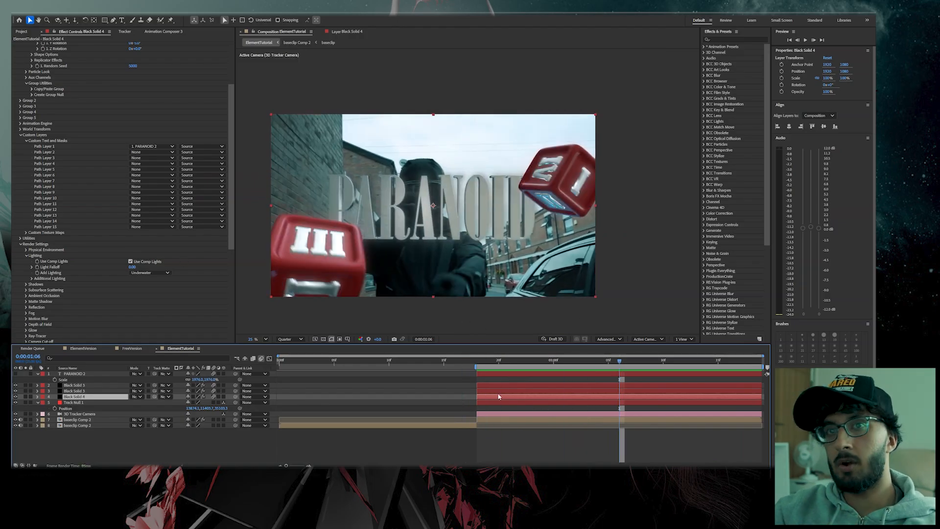
Collapse Black Solid 4's unneeded Element settings and open the environment rotation settings under Physical Environment
scroll(101, 214, down, 1)
scroll(49, 141, up, 3)
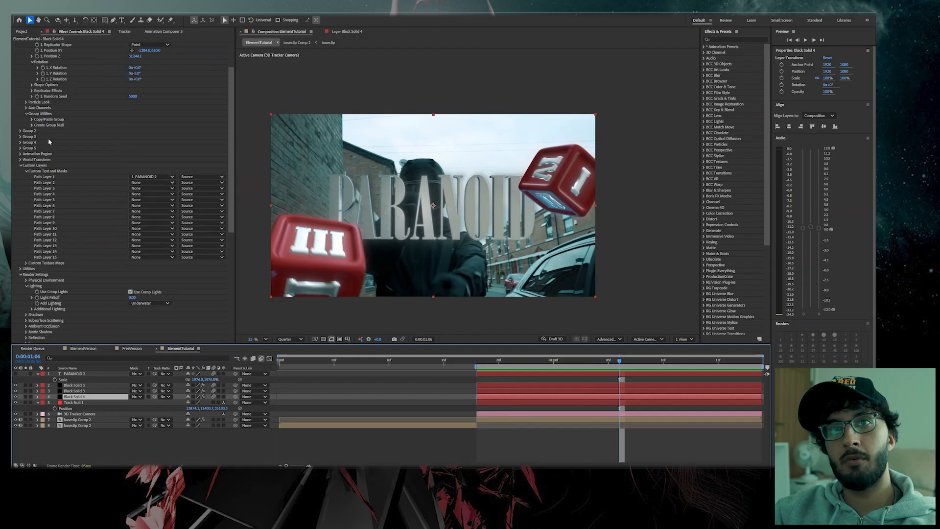
click(21, 166)
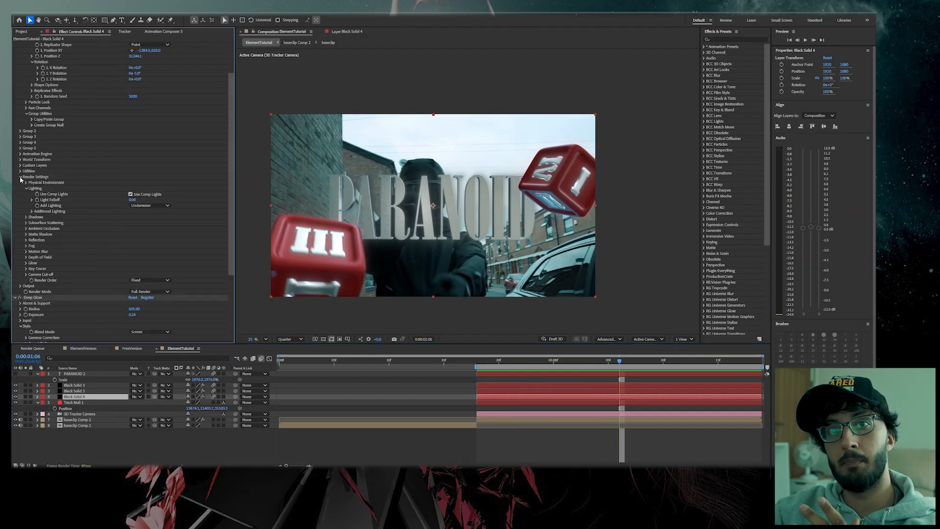
click(20, 177)
scroll(36, 65, up, 3)
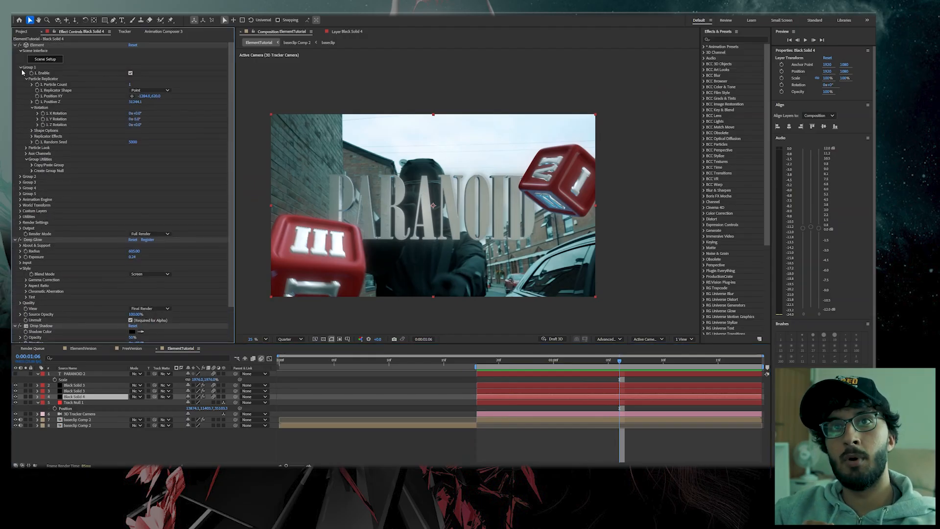
click(20, 67)
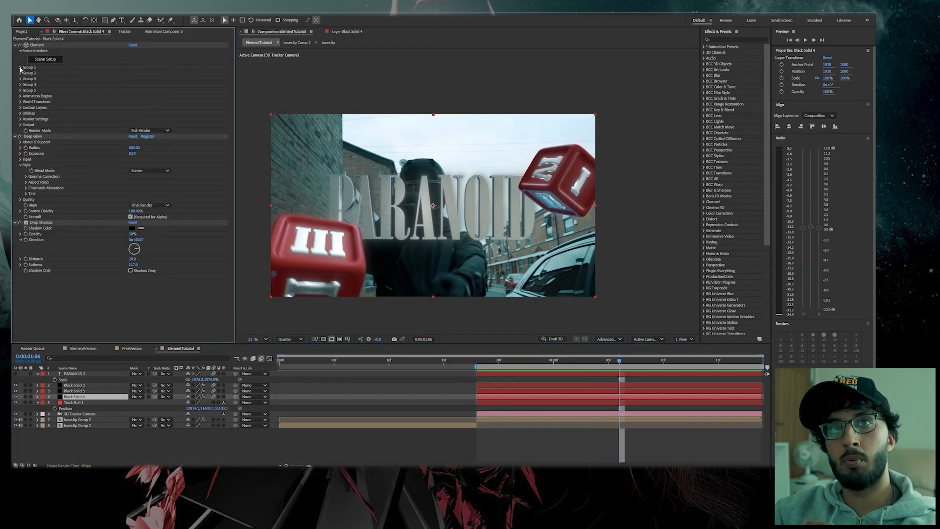
click(20, 118)
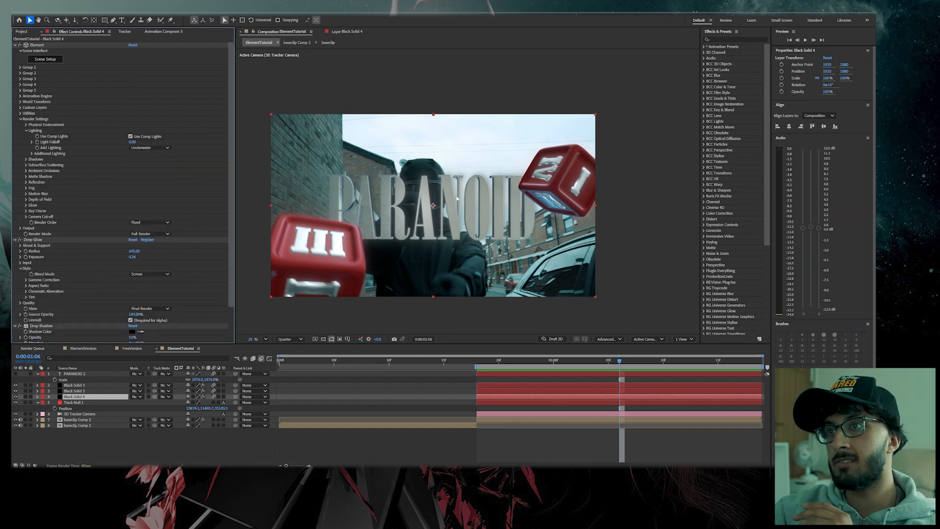
scroll(93, 180, down, 2)
scroll(64, 174, up, 2)
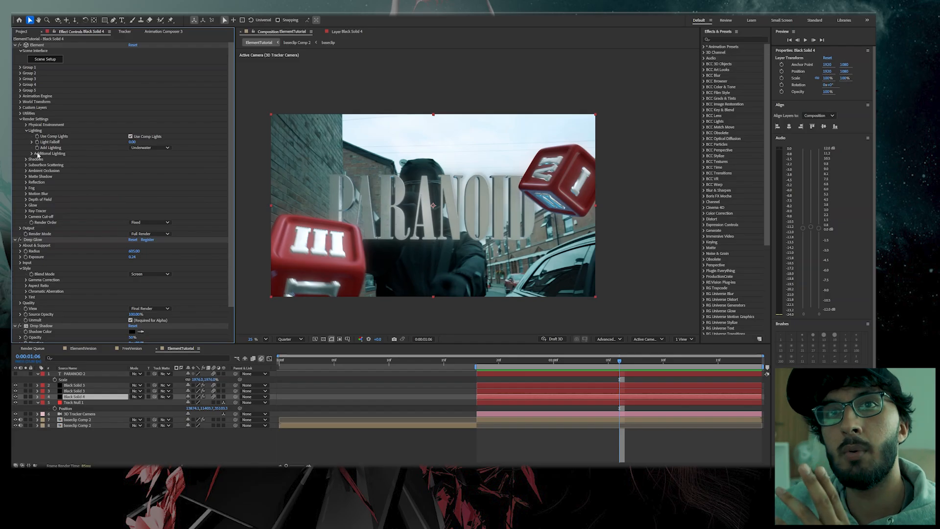
click(26, 131)
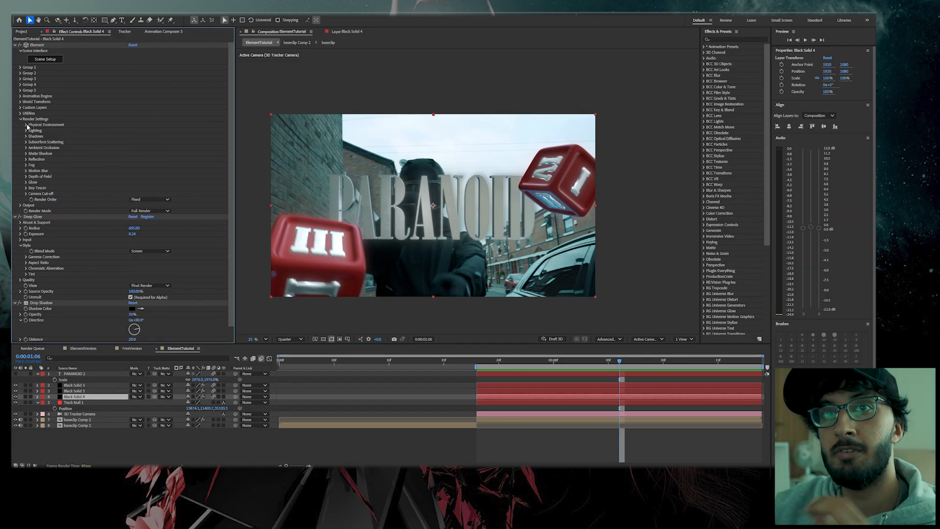
click(26, 125)
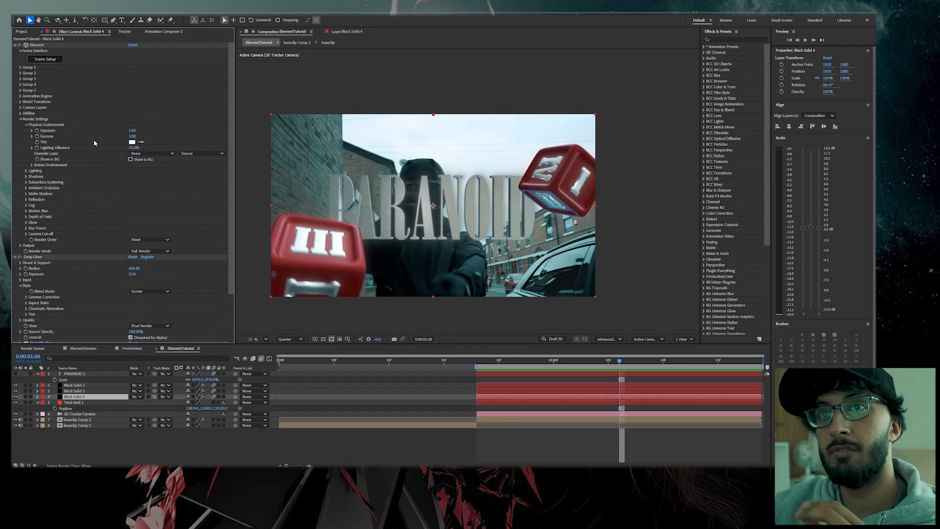
click(33, 165)
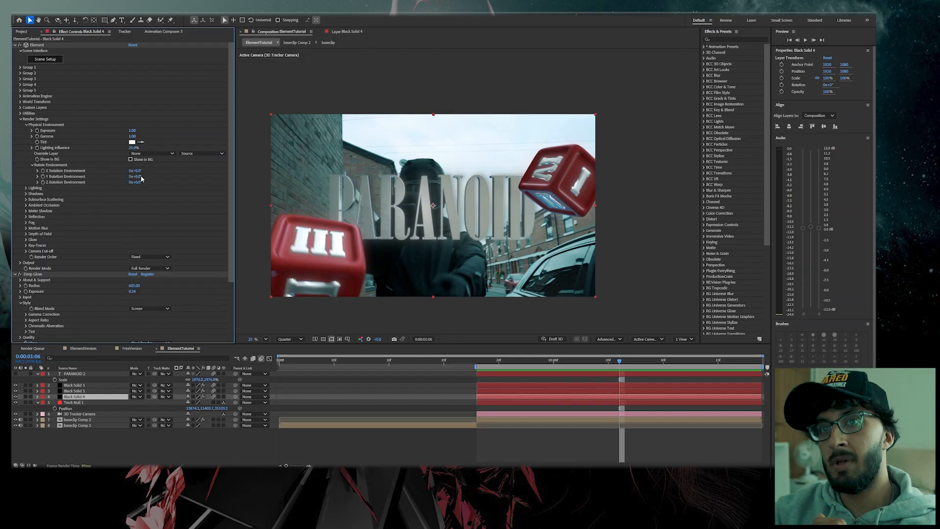
Keyframe Black Solid 4's Y environment rotation from about 232° at 0:00:00:18 to about 344° at 0:00:01:18 and preview it
drag(136, 176, 198, 166)
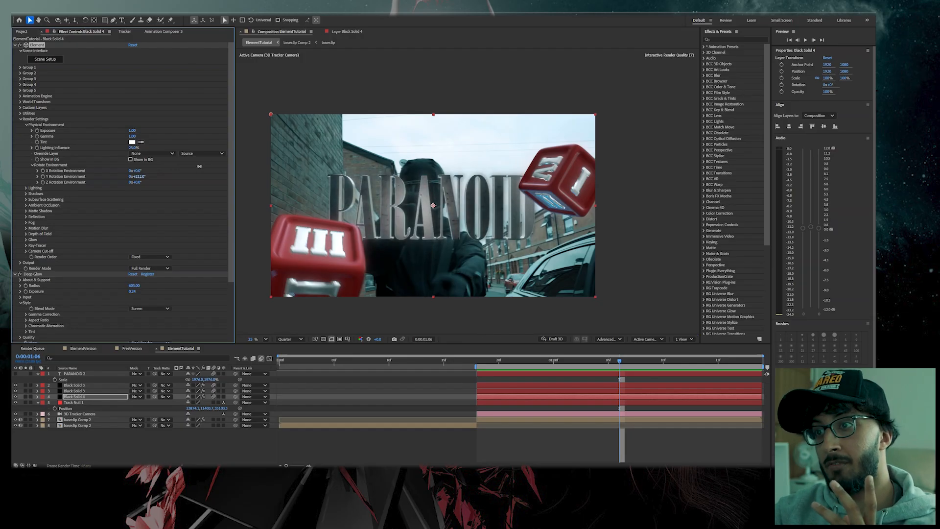
click(477, 361)
drag(139, 176, 145, 175)
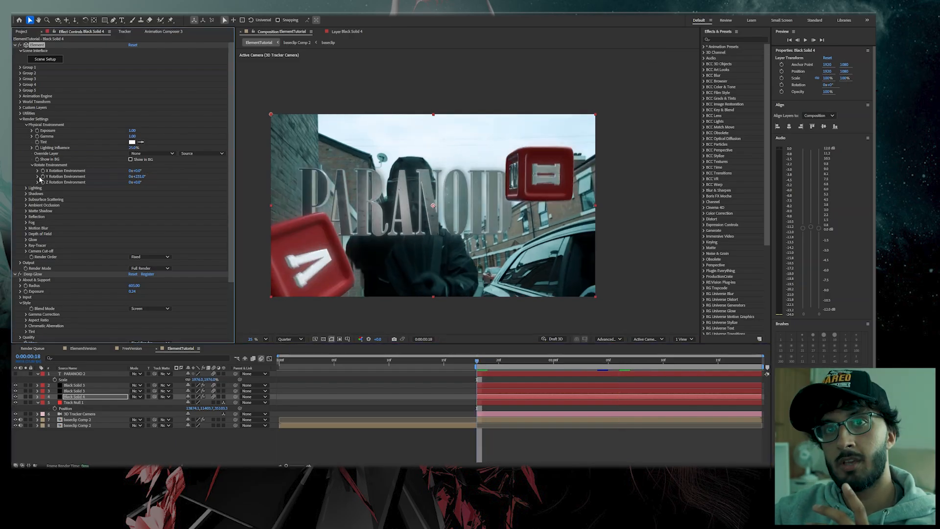
key(space)
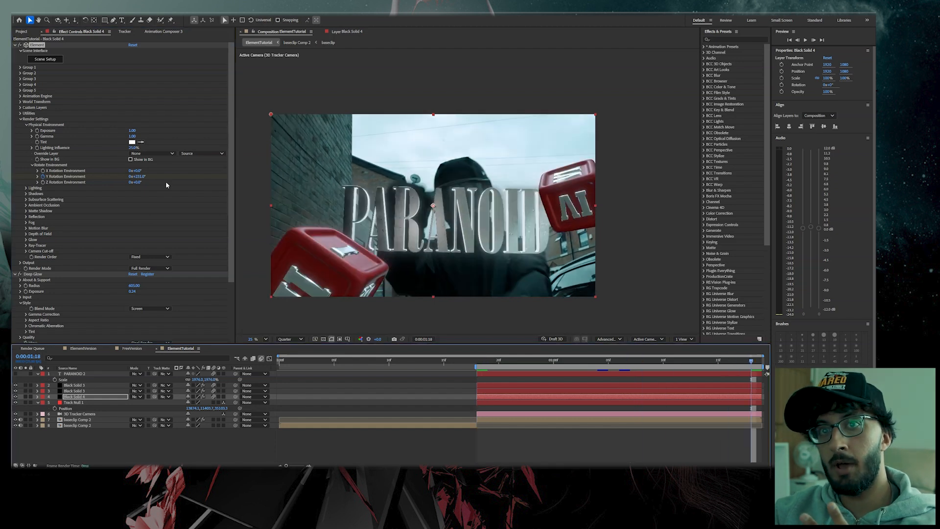
drag(141, 177, 179, 177)
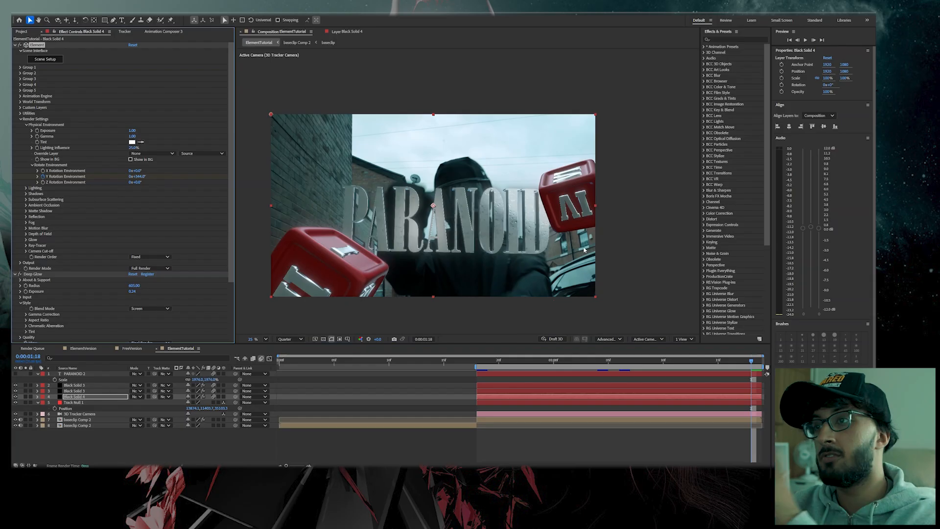
drag(751, 361, 474, 342)
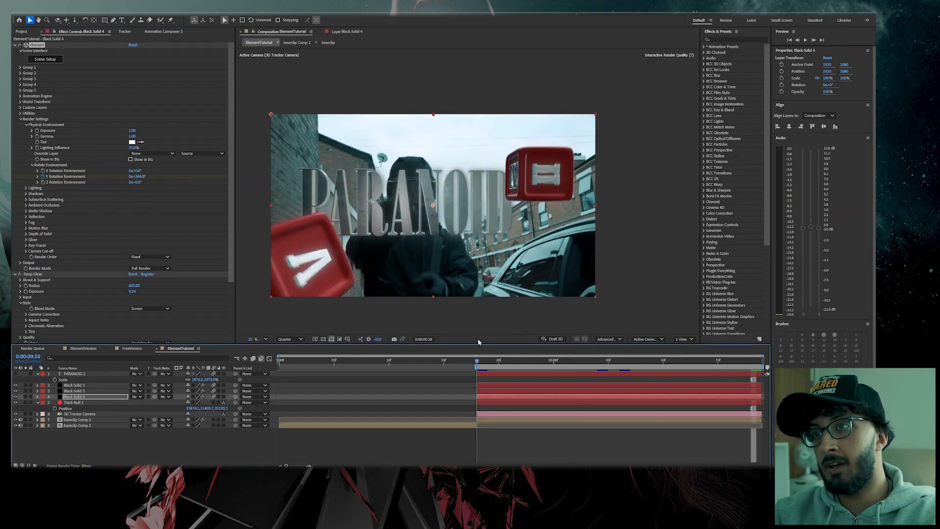
key(space)
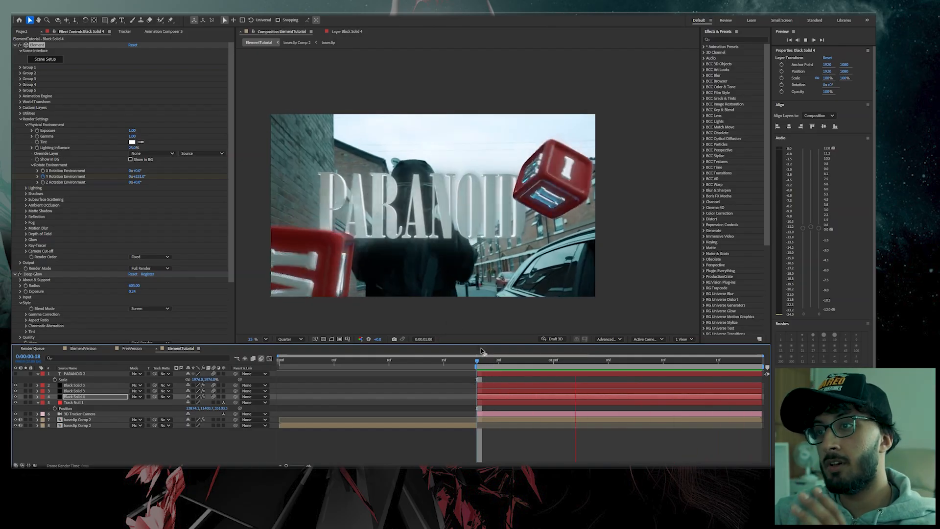
click(478, 361)
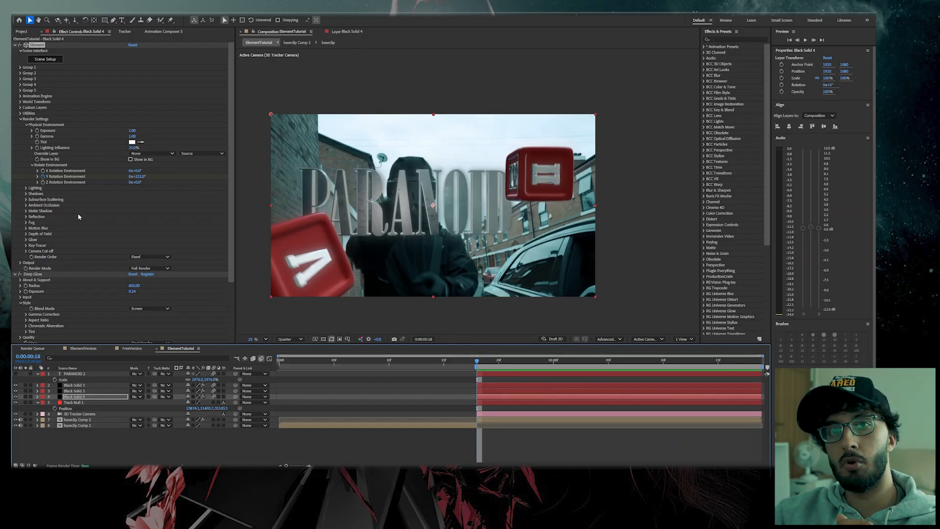
Animate the title's Group 1 Y rotation from about 180° at 0:00:00:18 to about -10° at 0:00:01:11 with eased keyframes
click(20, 68)
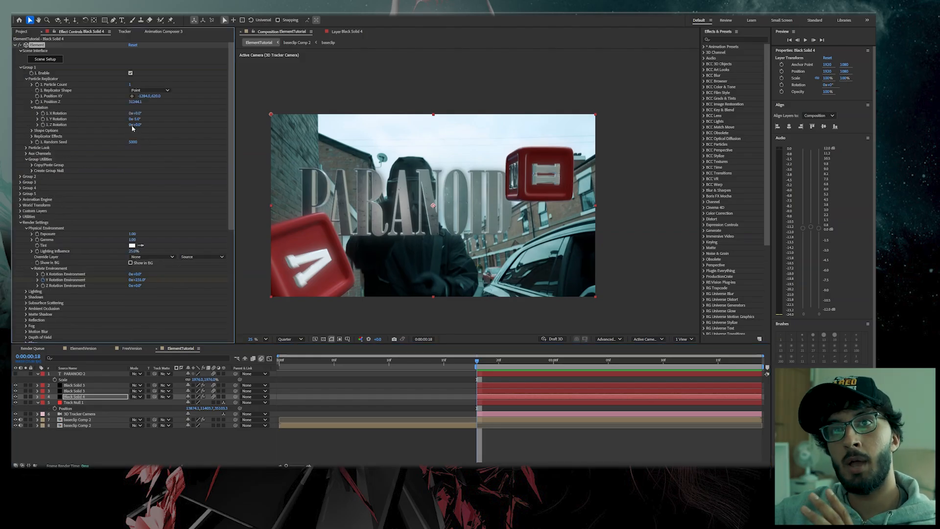
drag(136, 119, 194, 110)
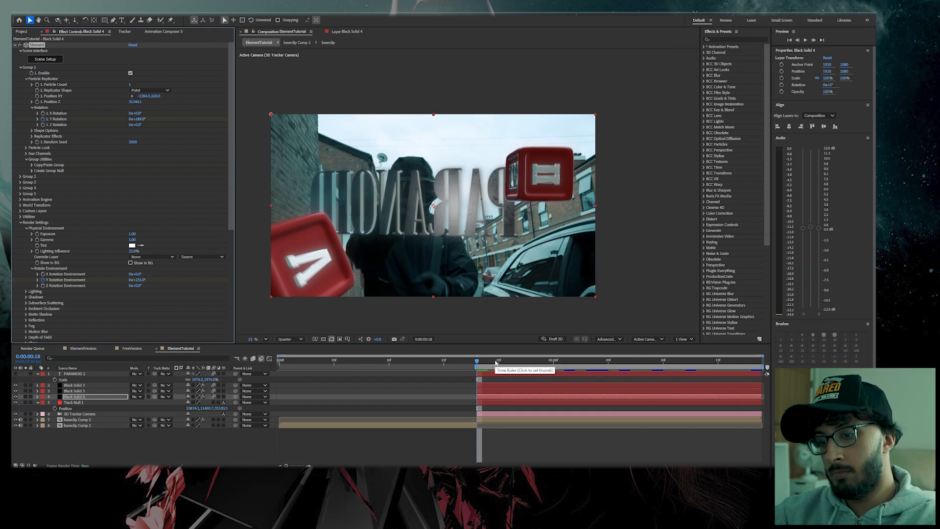
key(u)
click(582, 361)
drag(582, 361, 682, 361)
drag(140, 119, 85, 128)
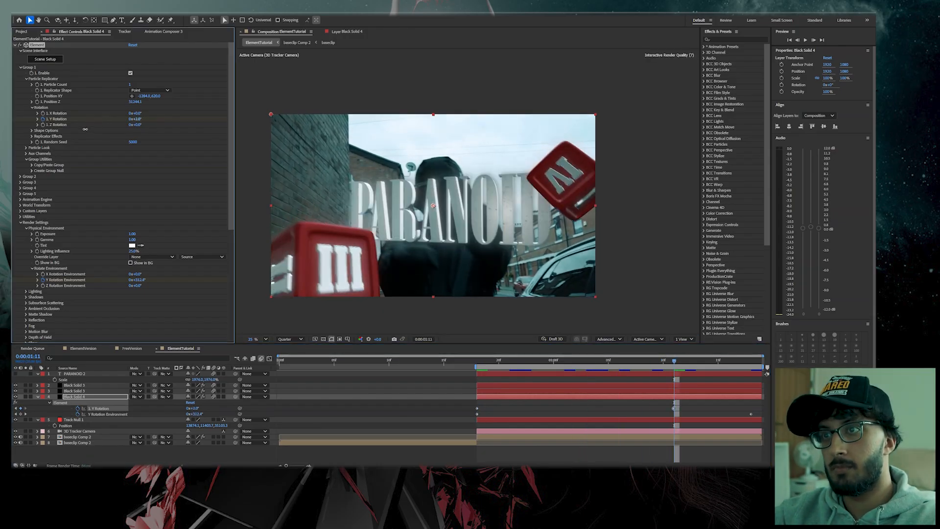
drag(85, 129, 80, 130)
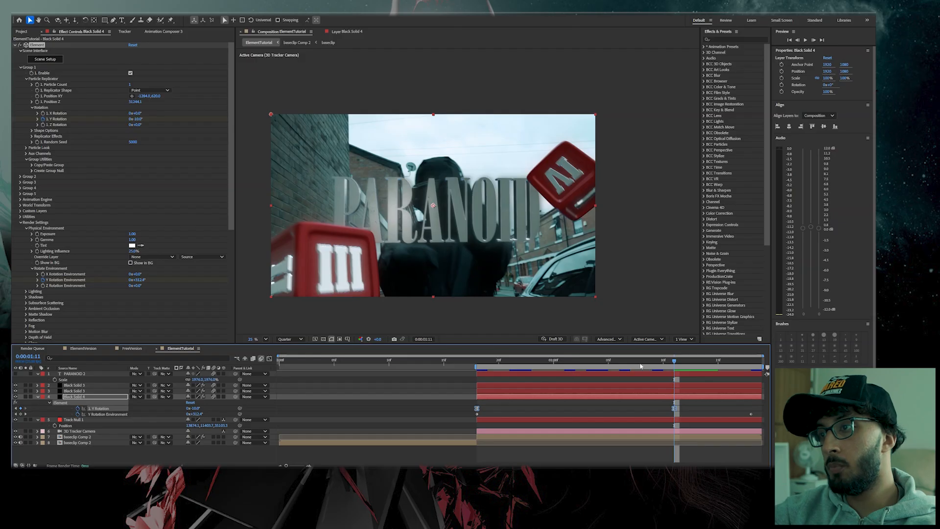
Check the title's spin up to the last environment rotation keyframe and return to 0:00:00:18
key(space)
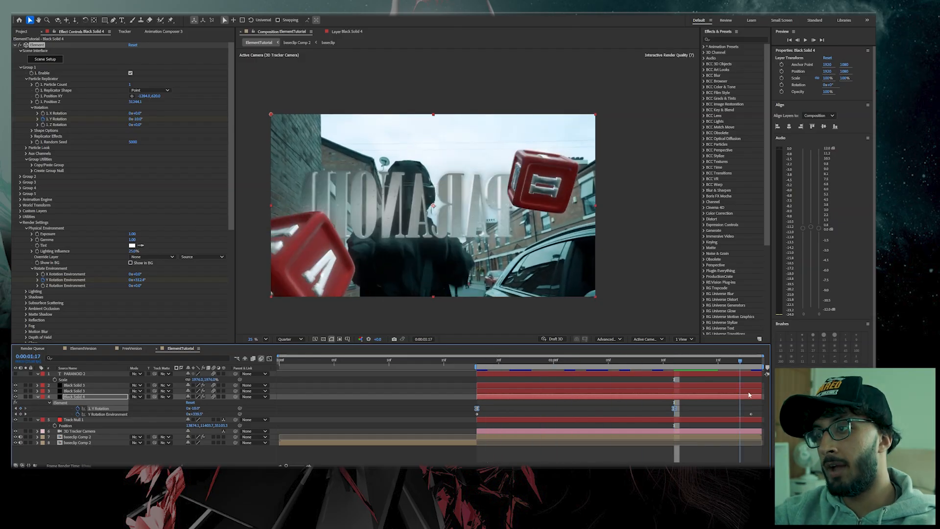
click(750, 414)
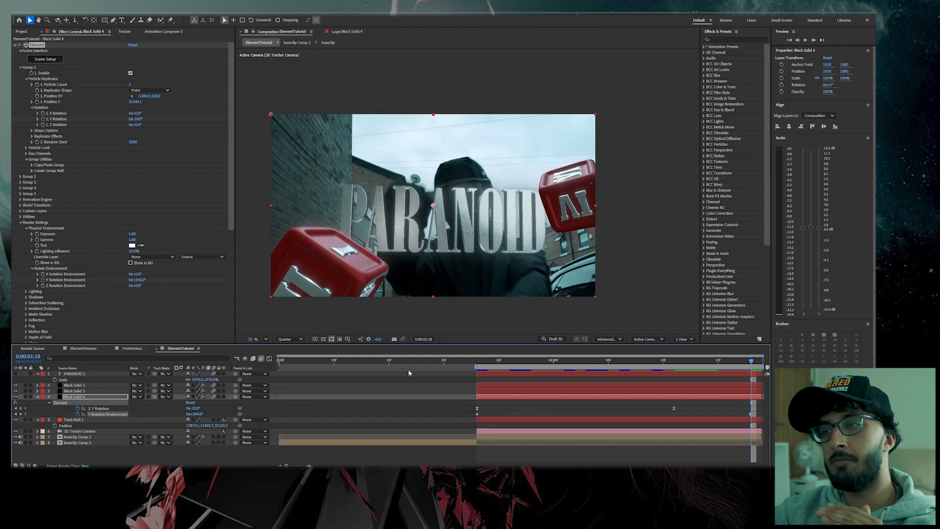
mouse_move(491, 362)
mouse_down()
mouse_move(499, 362)
mouse_move(478, 365)
mouse_up()
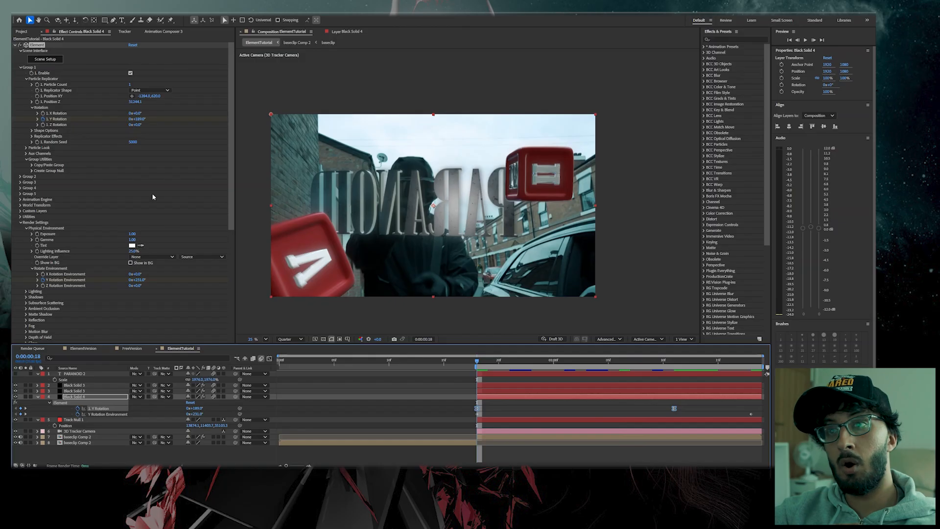
Reshape the title's Group 1 Y rotation speed curve to peak early and ease out slowly, and preview the spin
key(shift+F3)
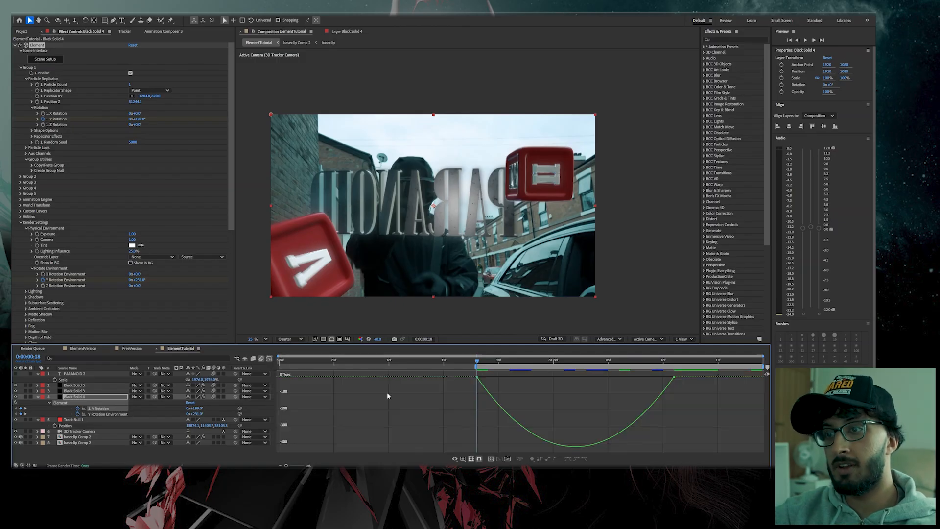
drag(690, 439, 570, 387)
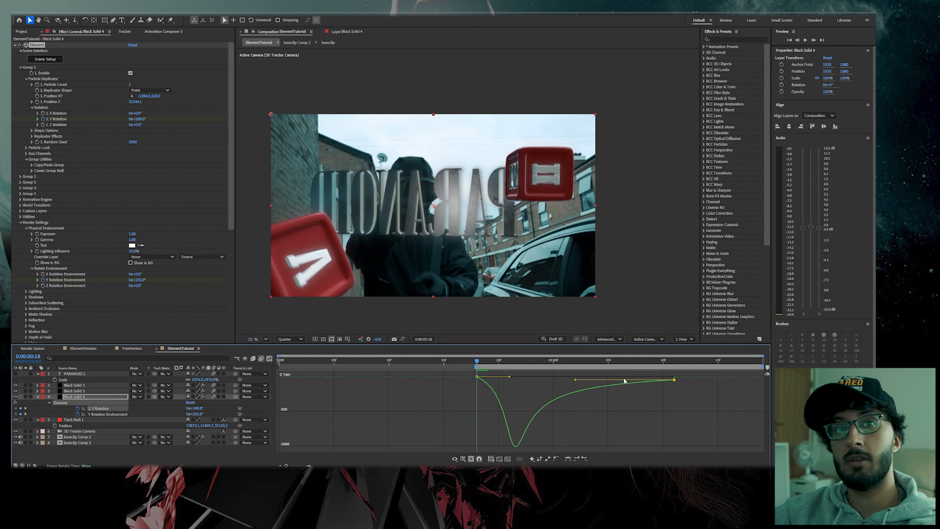
click(270, 359)
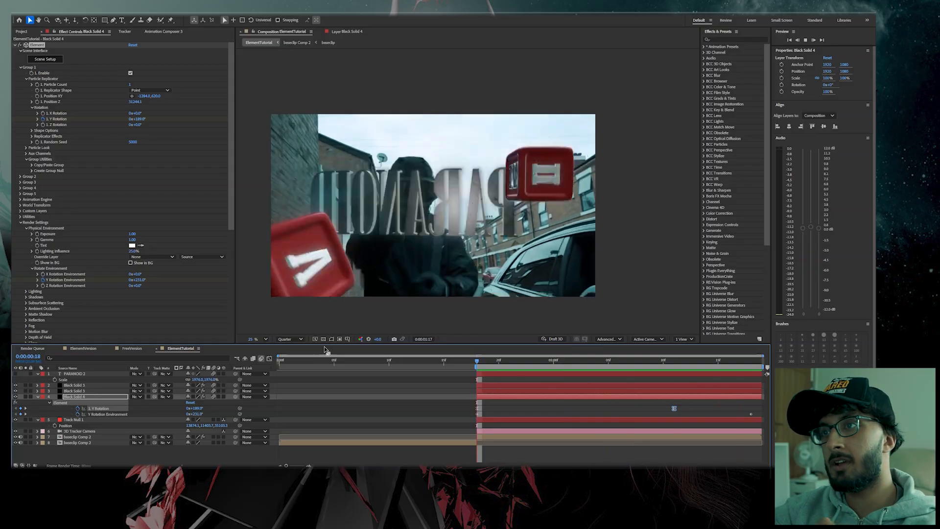
click(278, 361)
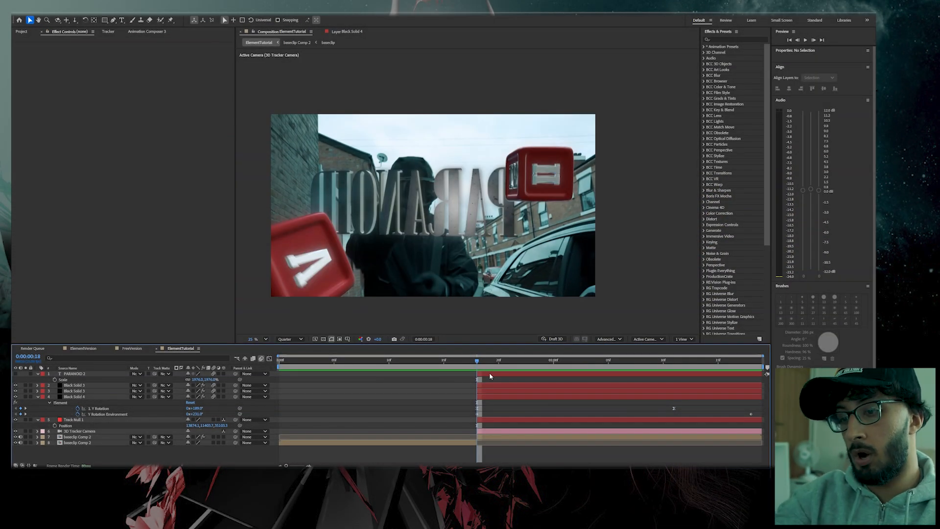
Add an adjustment layer above all layers and apply the ShadowHit (Green) preset to it at 0:00:00:18
key(ctrl+alt+y)
key(ctrl+space)
text(shadowhi)
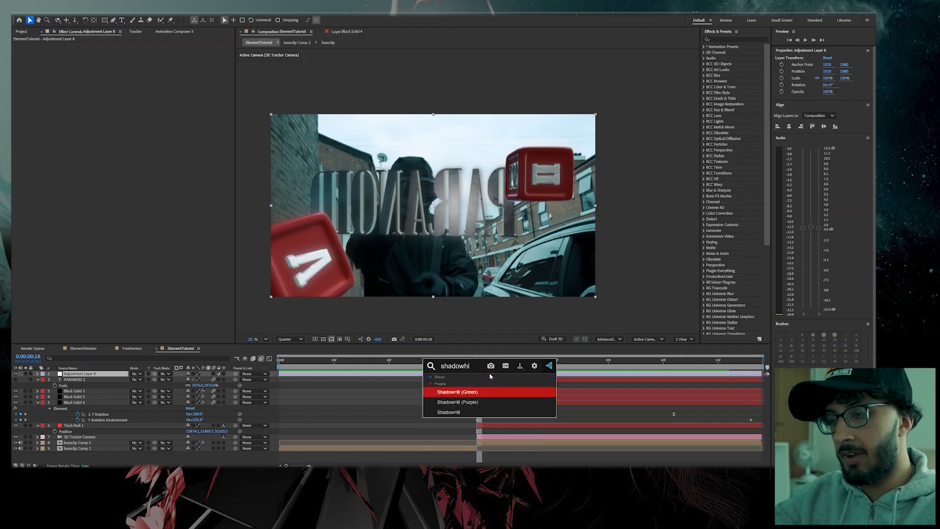
key(Return)
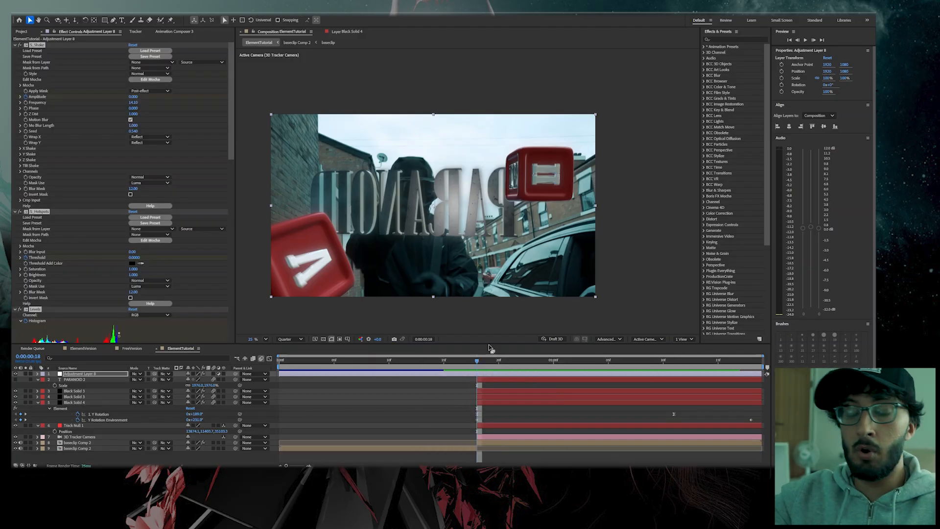
Change the S_Tint effect's Tint Lights color on the adjustment layer from green to red
scroll(64, 219, down, 10)
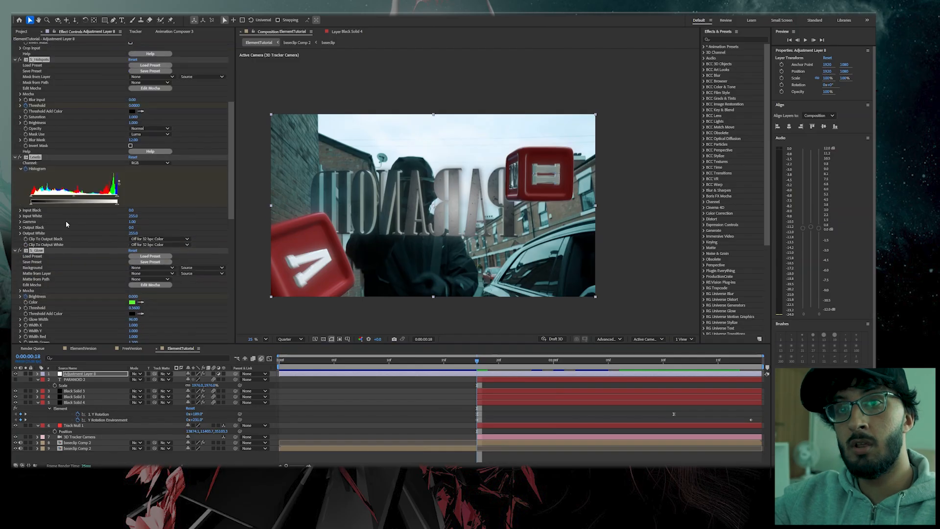
click(133, 226)
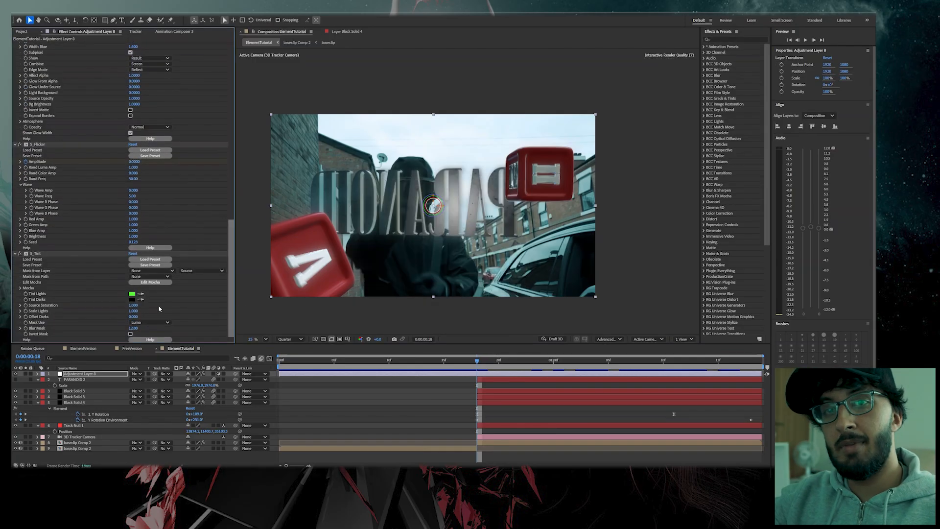
click(132, 295)
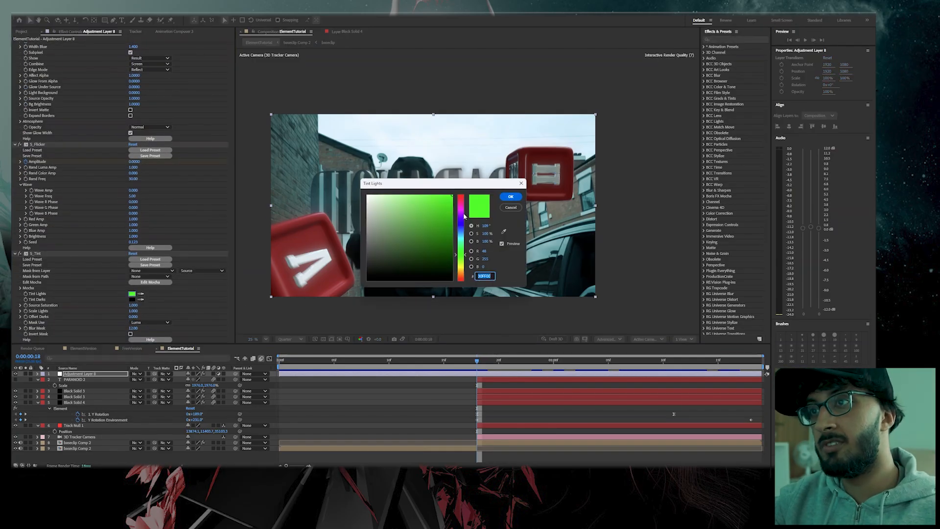
click(461, 196)
click(509, 196)
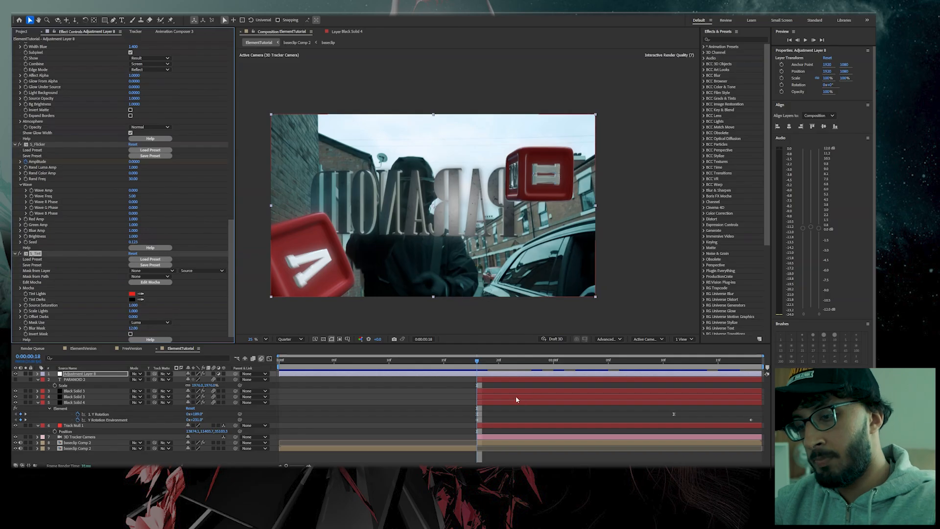
Reveal the adjustment layer's keyframes, shift them so the shake starts at 0:00:00:15, and preview the hit
key(u)
drag(516, 373, 643, 361)
drag(744, 372, 764, 372)
key(space)
key(space)
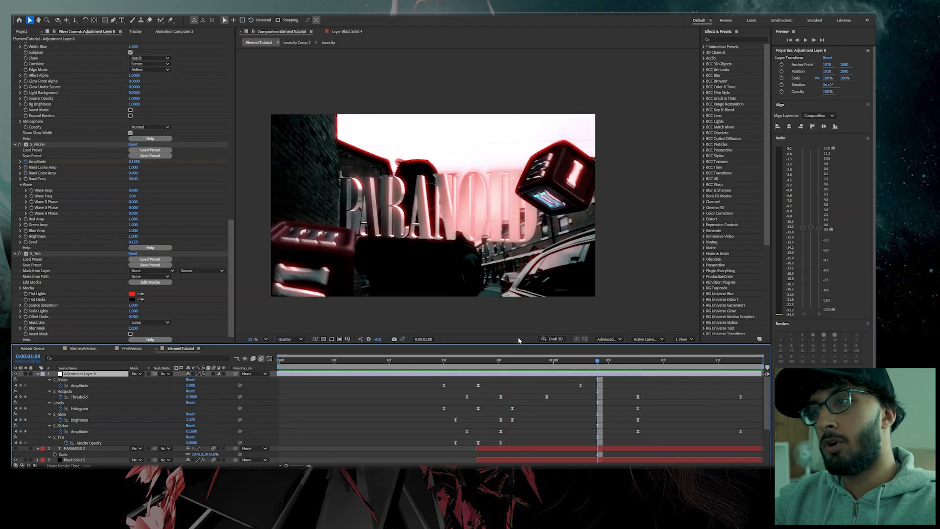
Check the shake's edges around 0:00:00:20 and pre-compose the layers from PARANOID 2 through the upper baseclip Comp 2
drag(474, 364, 496, 355)
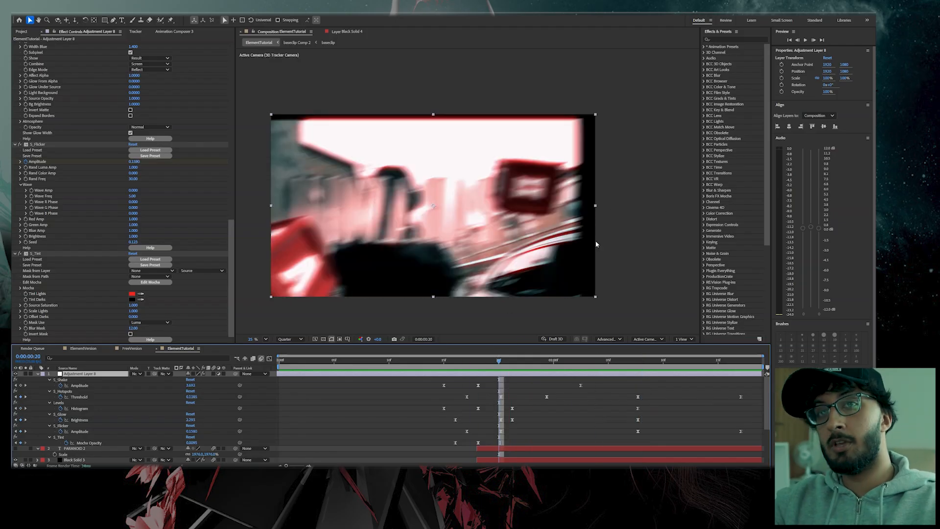
scroll(514, 389, down, 3)
click(513, 412)
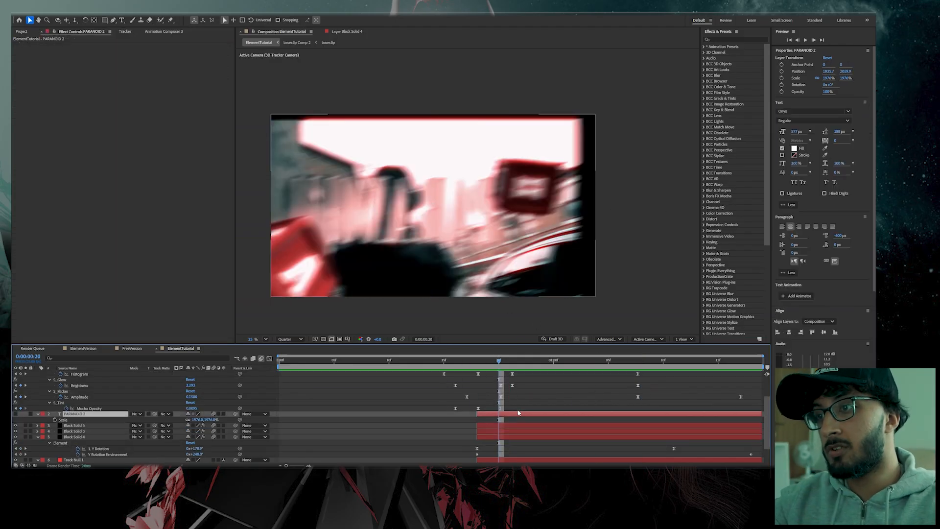
scroll(506, 431, down, 2)
shift+click(501, 455)
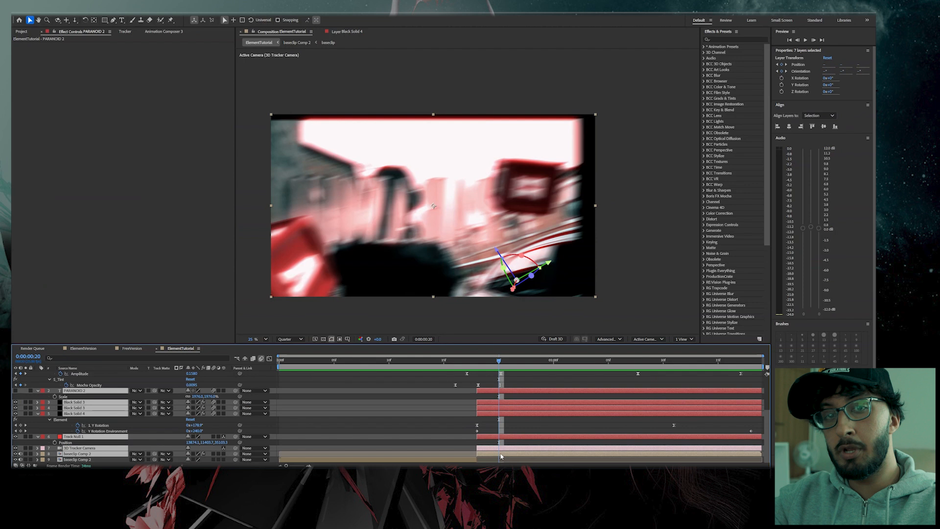
right_click(498, 416)
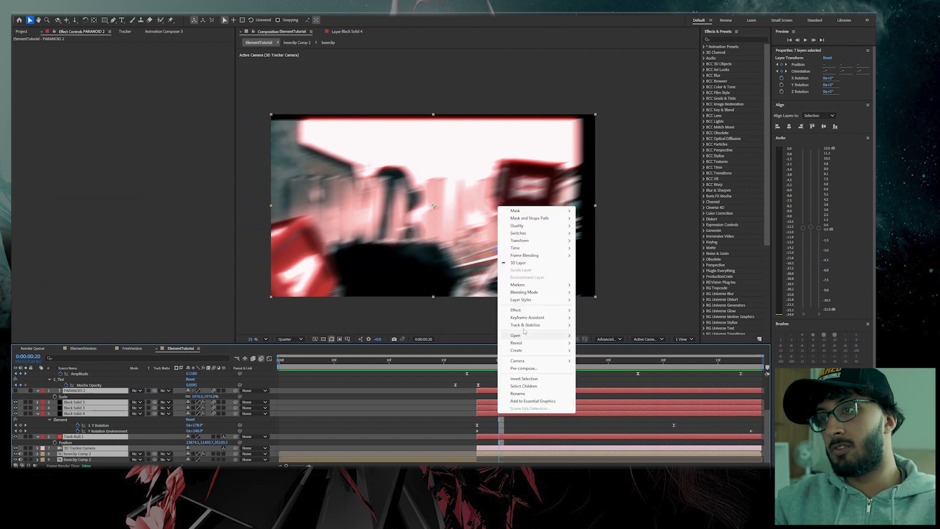
click(519, 368)
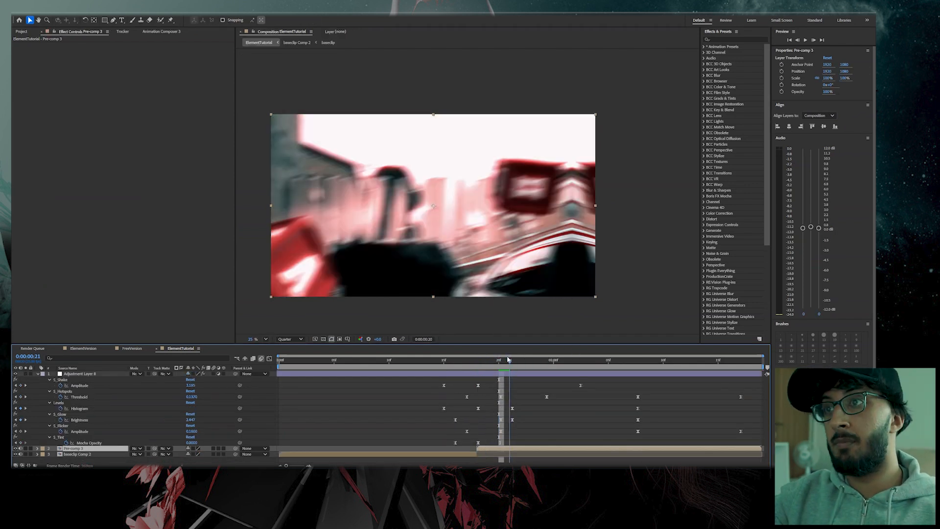
click(538, 355)
drag(538, 354, 443, 360)
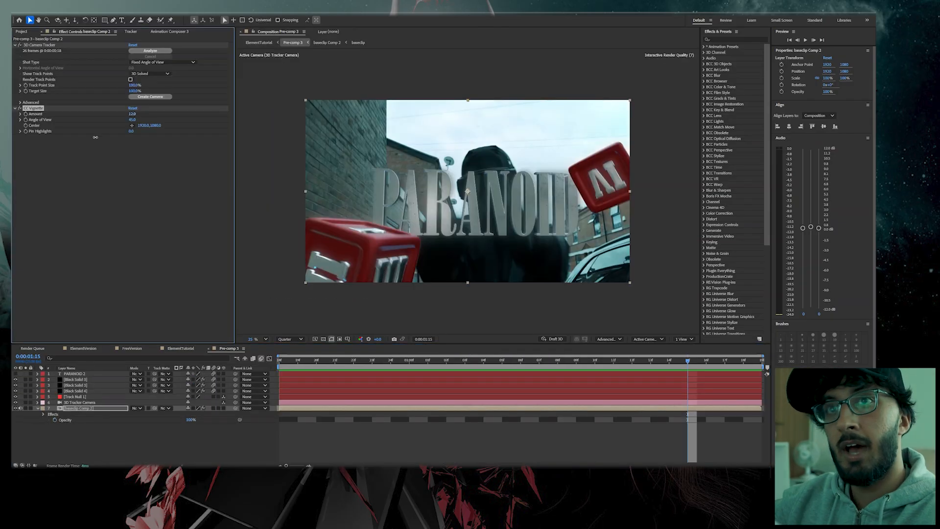
Strengthen the CC Vignette on the pre-comp's baseclip Comp 2 with an Angle of View of 32.1, and check it in ElementTutorial
drag(131, 113, 154, 114)
click(342, 424)
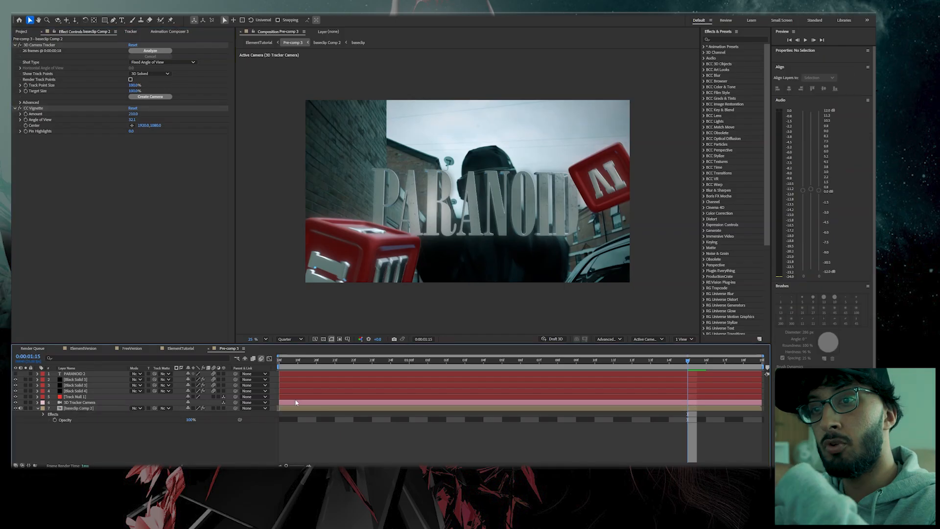
click(290, 408)
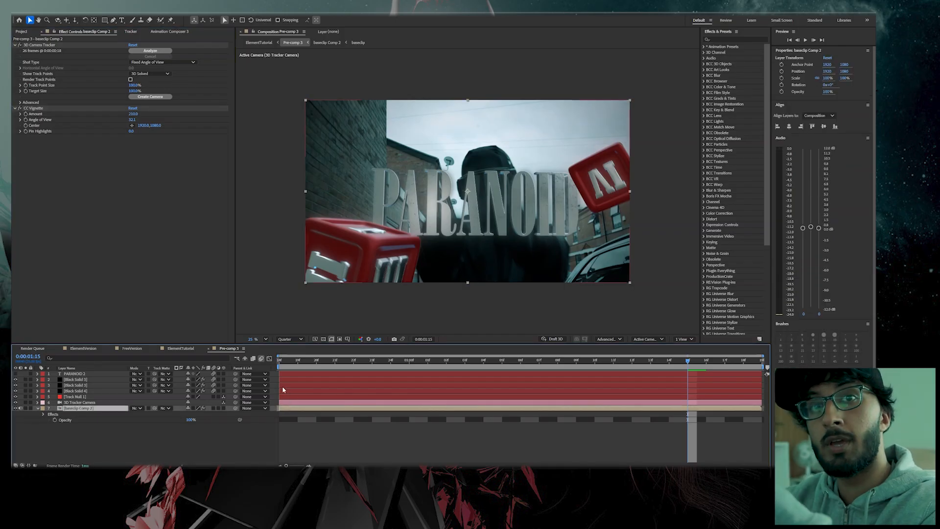
click(185, 348)
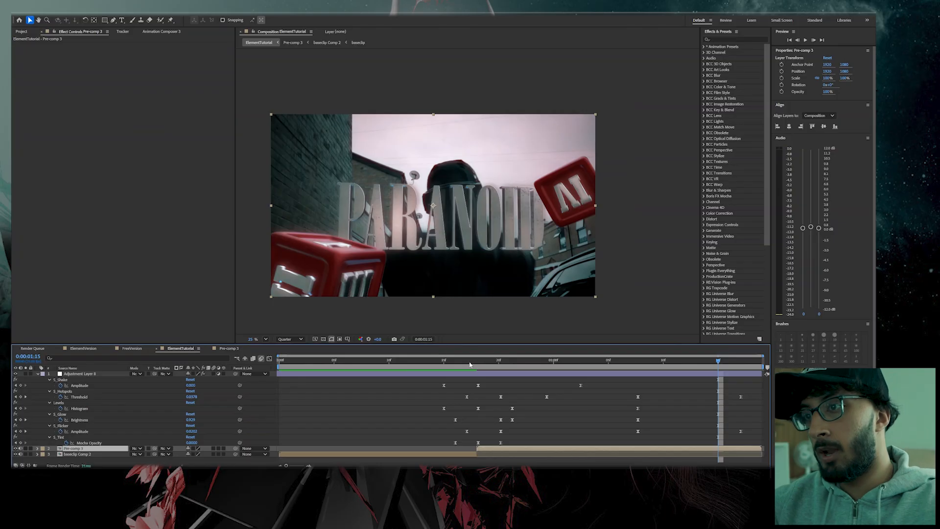
drag(566, 329, 426, 336)
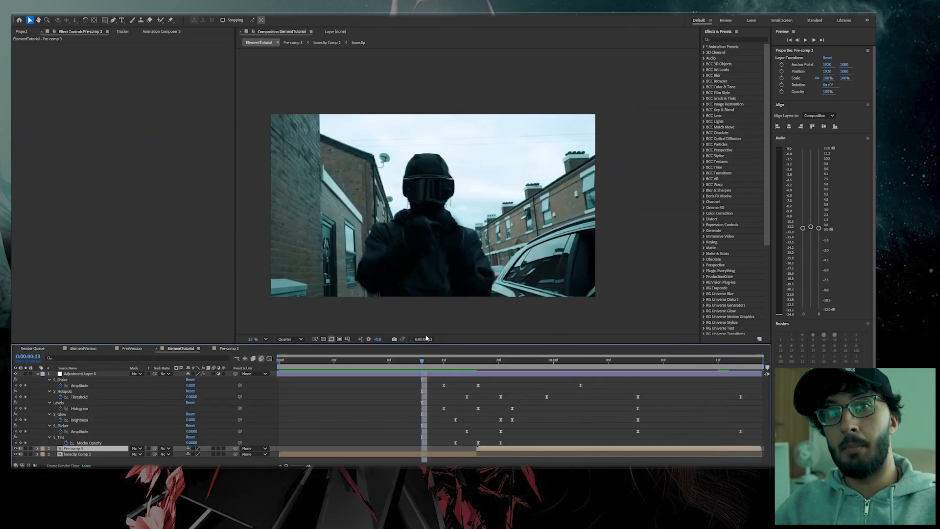